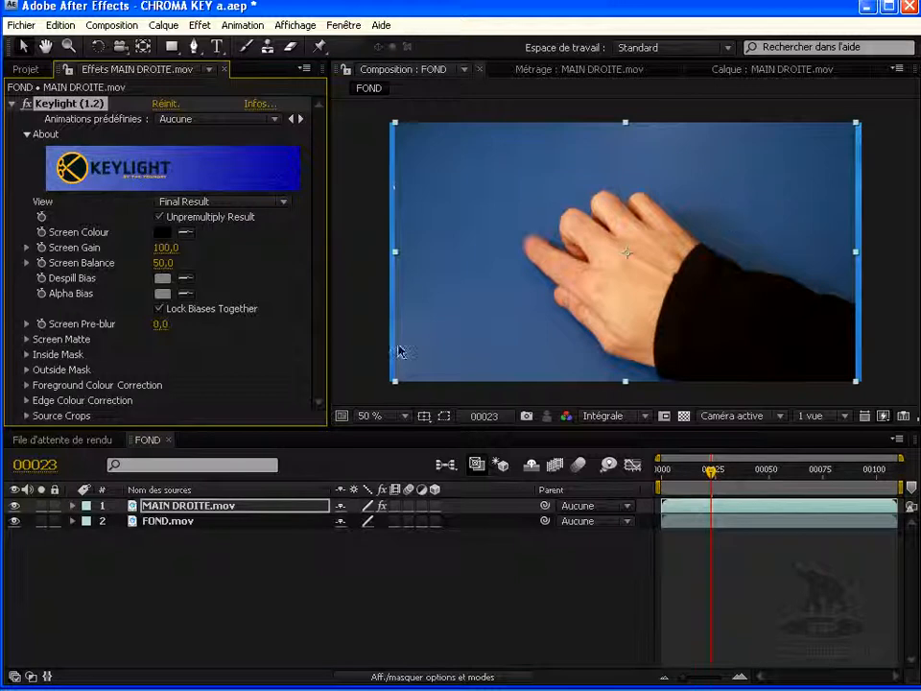
- Reveal the masks of the MAIN DROITE.mov layer and compare the INT and EXT masks
click(180, 508)
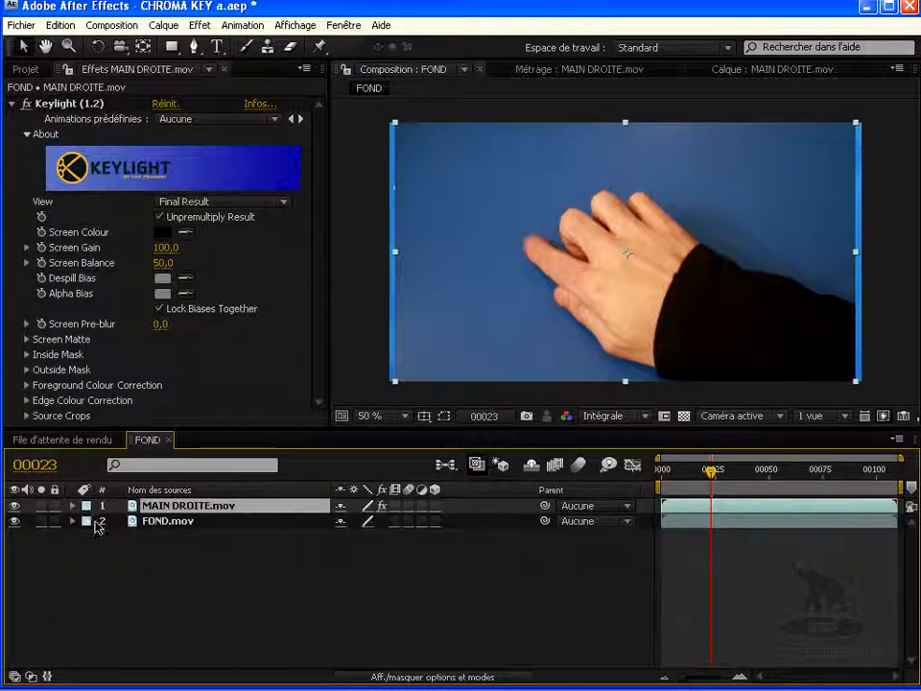
key(m)
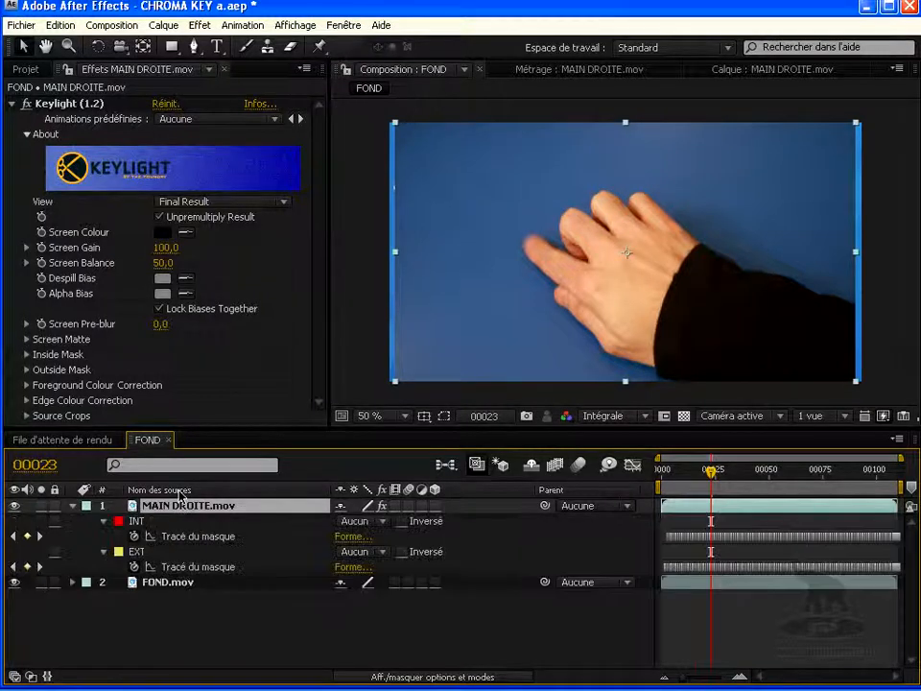
click(144, 521)
click(142, 552)
click(146, 521)
click(144, 551)
click(144, 522)
click(144, 551)
click(144, 522)
click(144, 551)
click(144, 522)
click(144, 550)
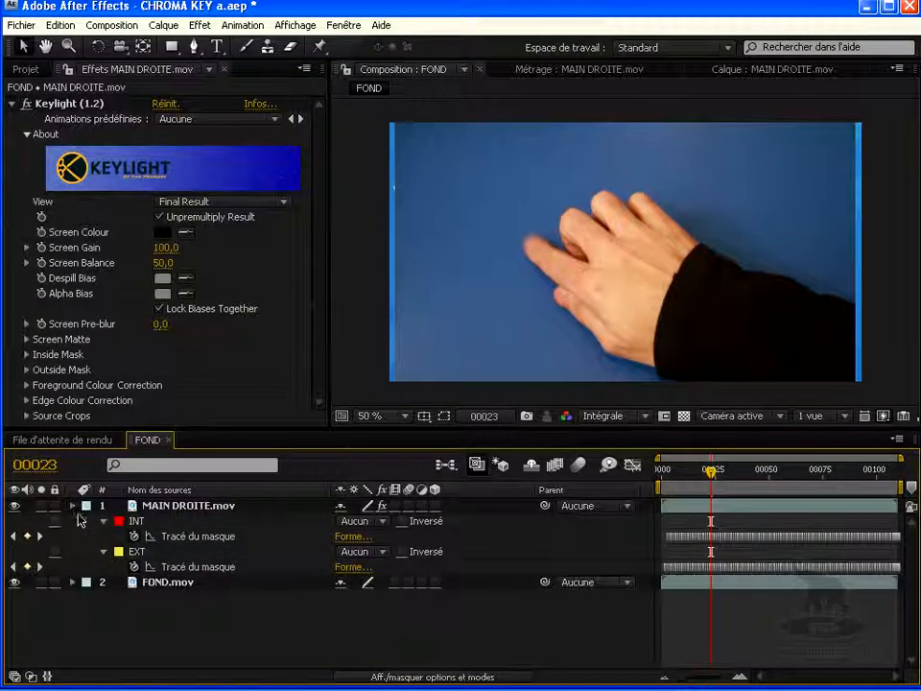
click(72, 506)
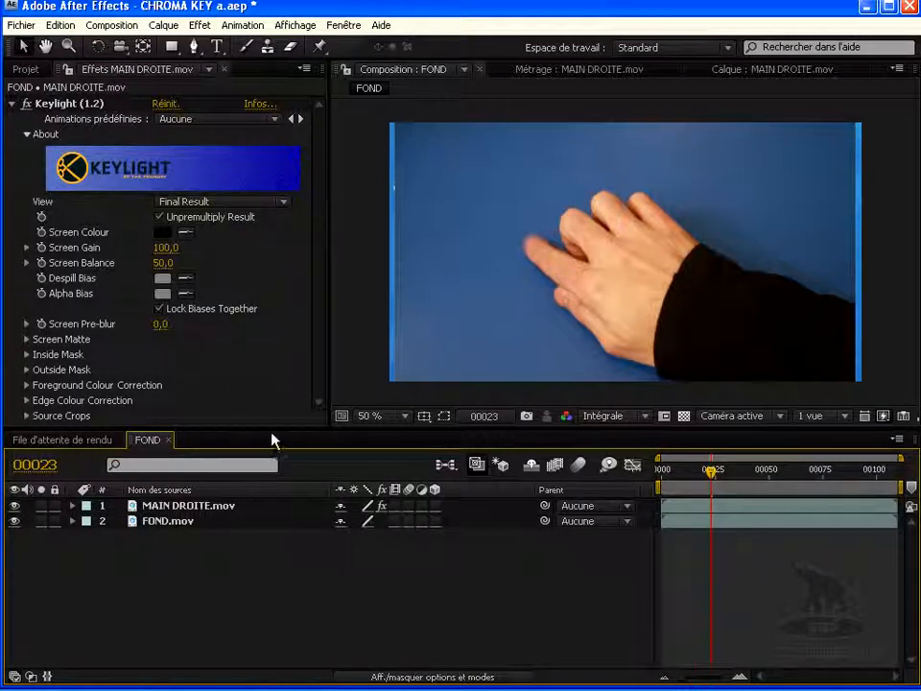
- In Keylight's Outside Mask settings, choose EXT as the outside mask and enable Invert
click(79, 375)
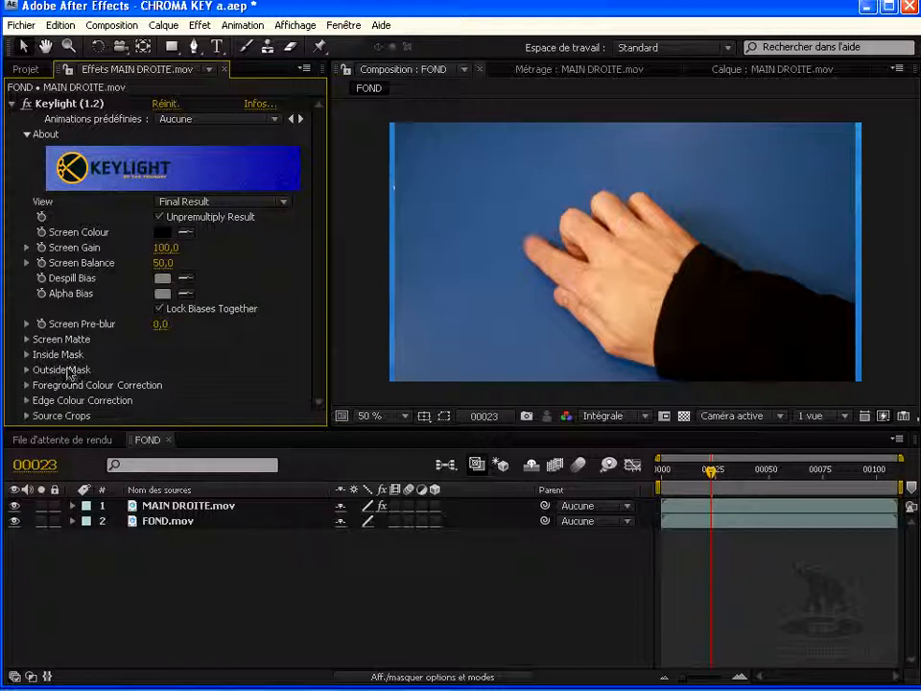
click(27, 371)
scroll(322, 384, down, 2)
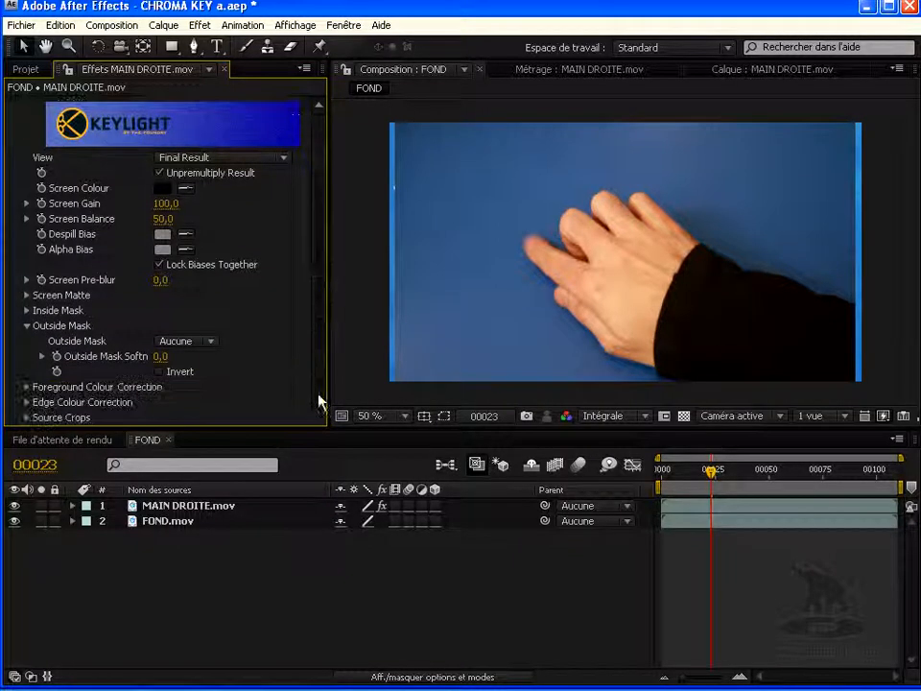
click(190, 343)
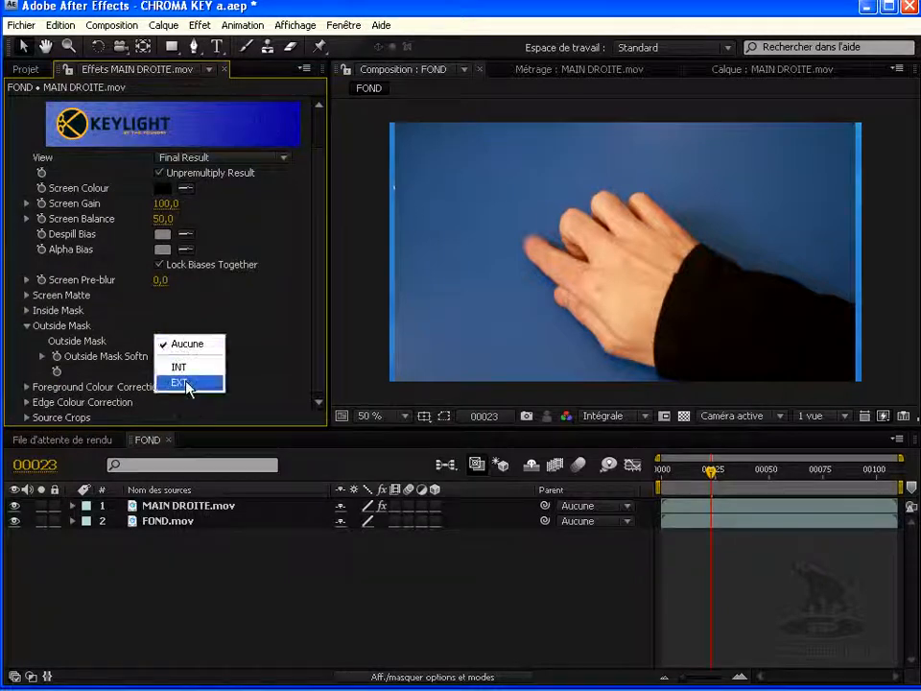
click(187, 382)
click(160, 371)
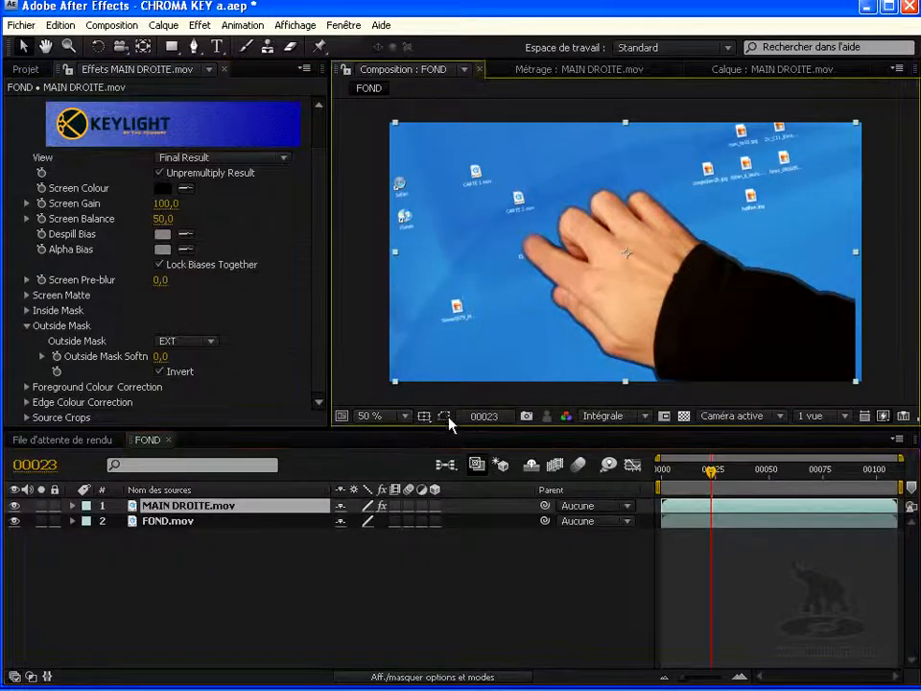
- Compare the mask outlines with the cut-out hand, then check the cut-out at frames 51 and 38
click(524, 265)
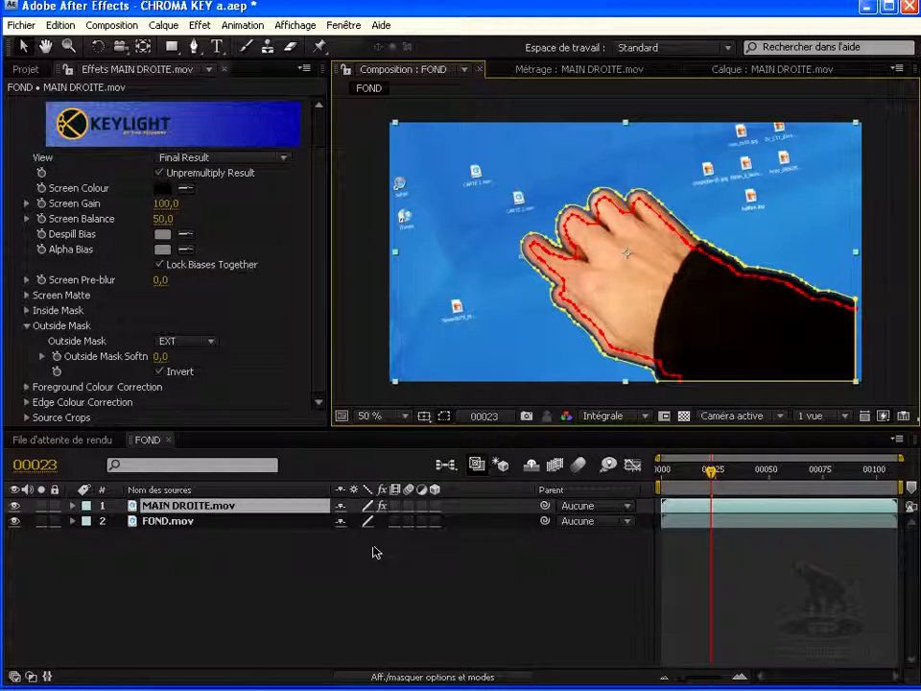
click(288, 599)
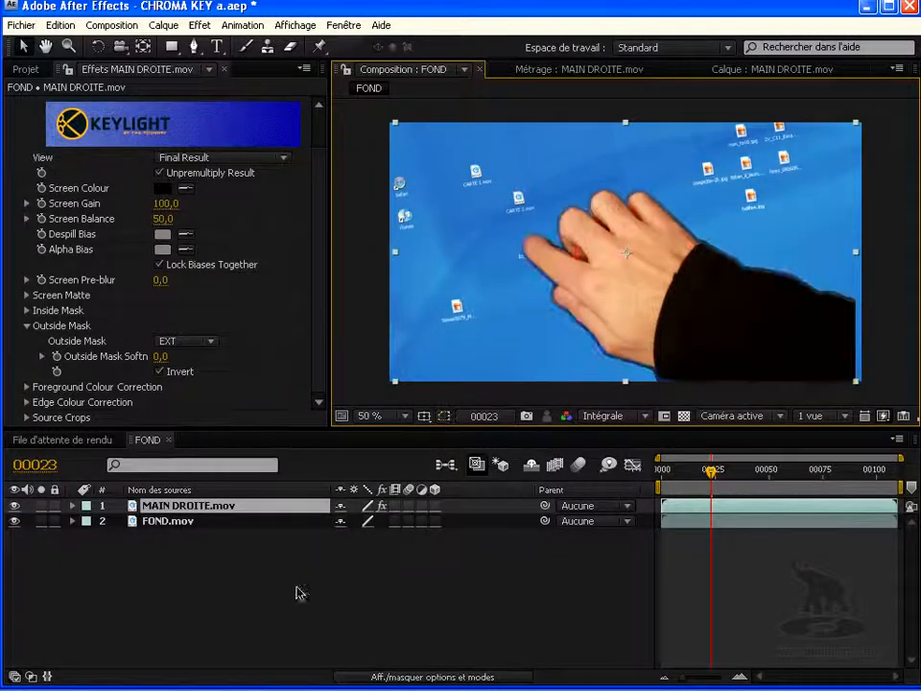
drag(711, 473, 770, 488)
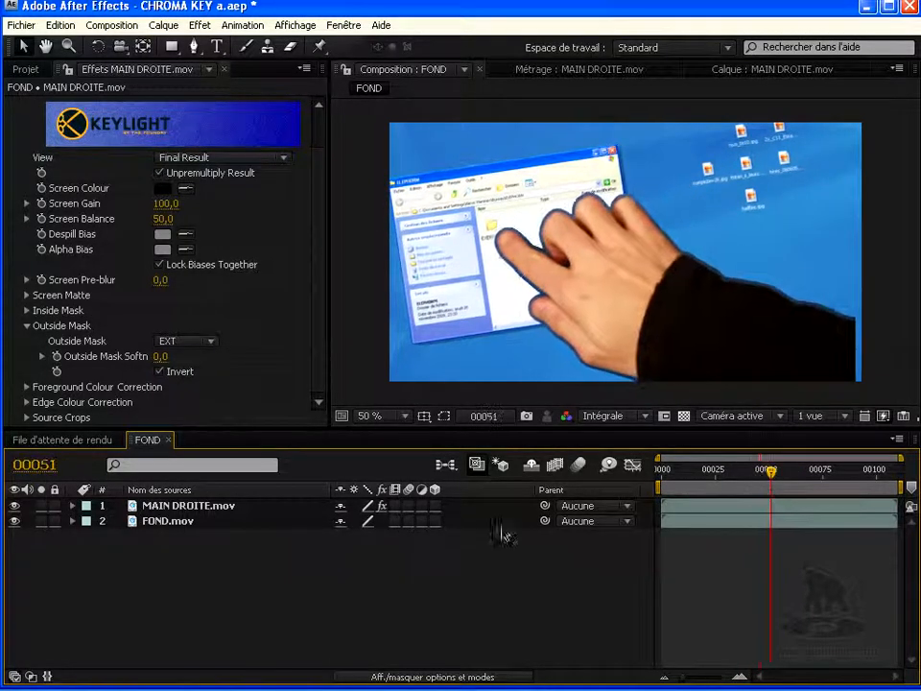
click(743, 477)
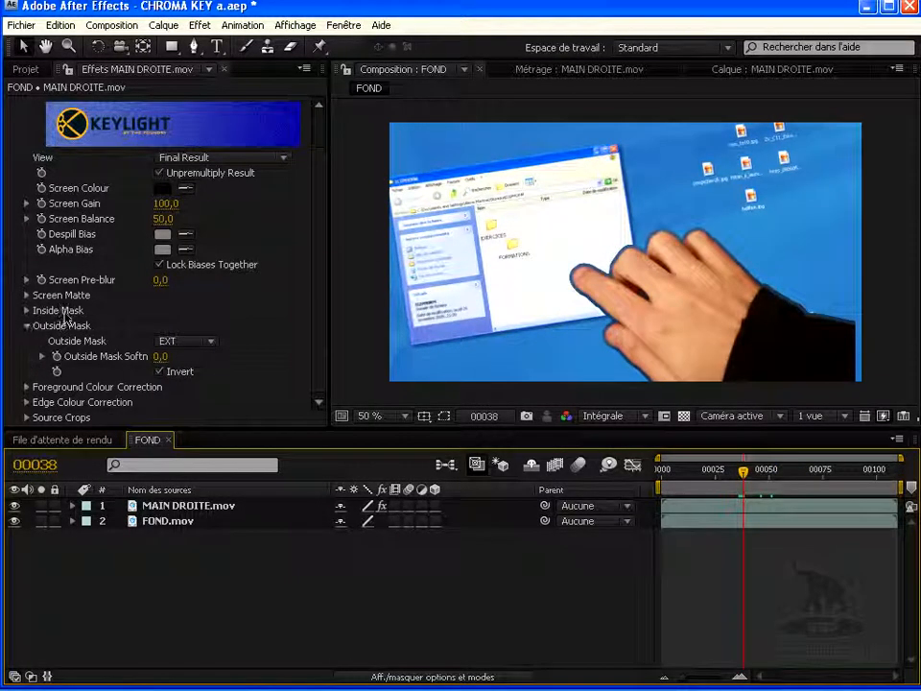
- Temporarily disable Keylight, sample the blue backdrop near the hand as Screen Colour, and re-enable the effect
click(27, 326)
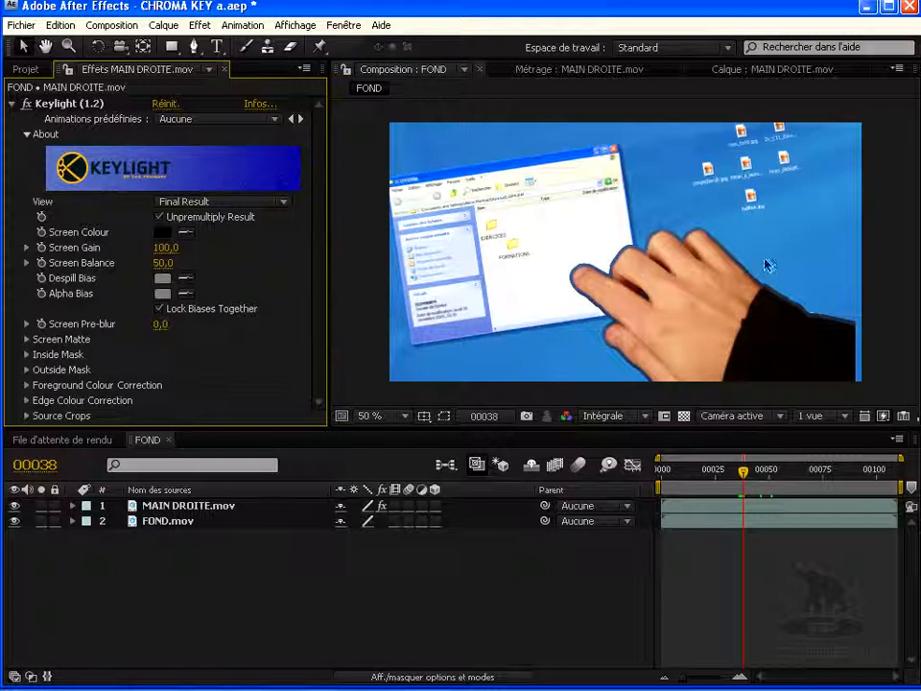
click(27, 103)
click(65, 104)
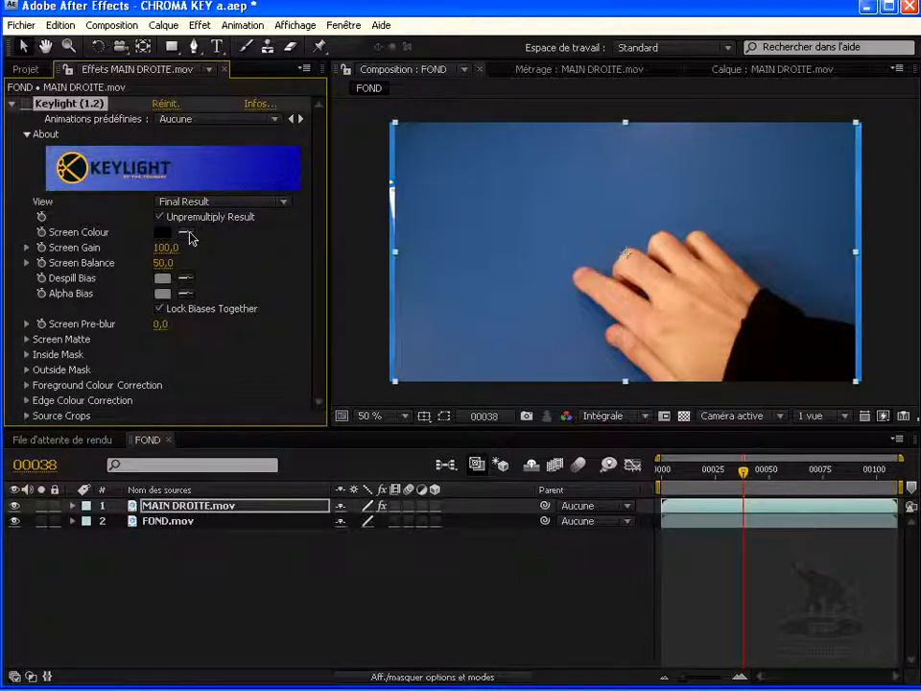
click(185, 232)
click(598, 374)
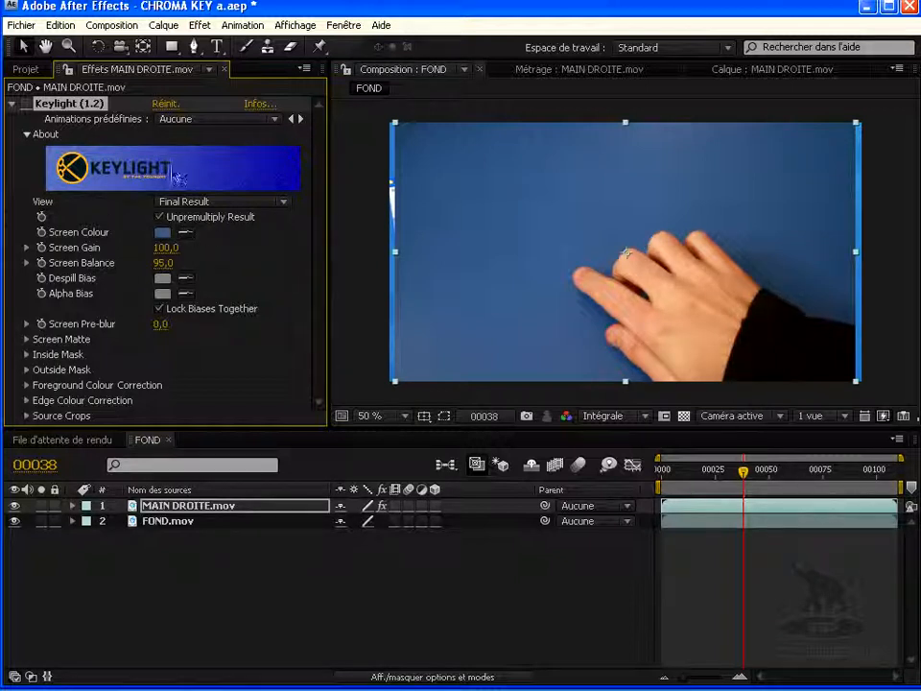
click(27, 104)
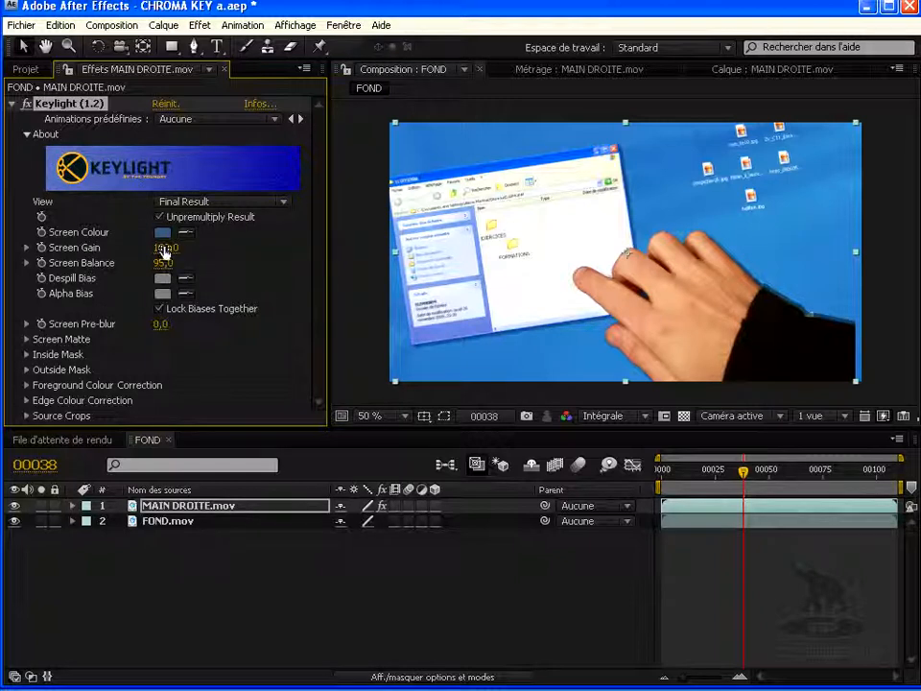
- Raise Keylight's Screen Gain to 174 to remove the blue fringe around the hand
drag(174, 248, 303, 272)
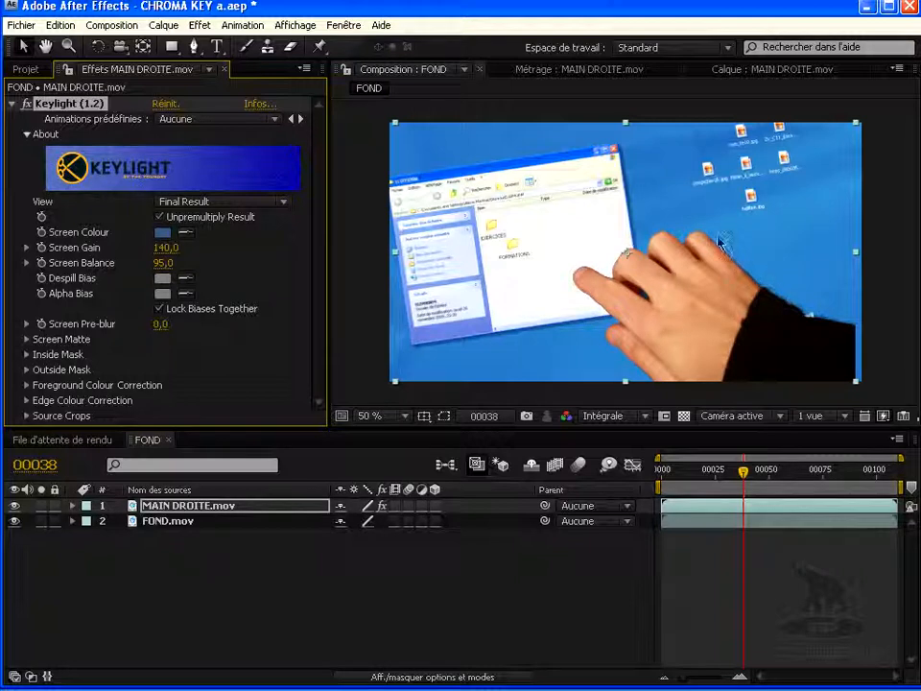
drag(163, 247, 221, 255)
drag(165, 247, 224, 275)
drag(320, 280, 754, 264)
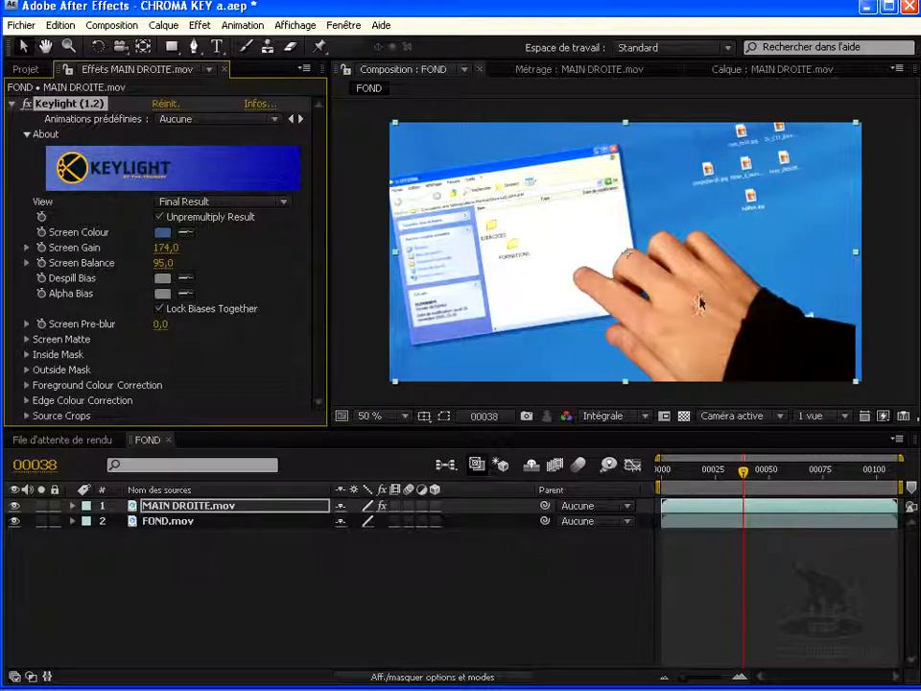
- Display Keylight's Outside Mask view and examine the mask around the hand at frames 65 and 44
click(230, 203)
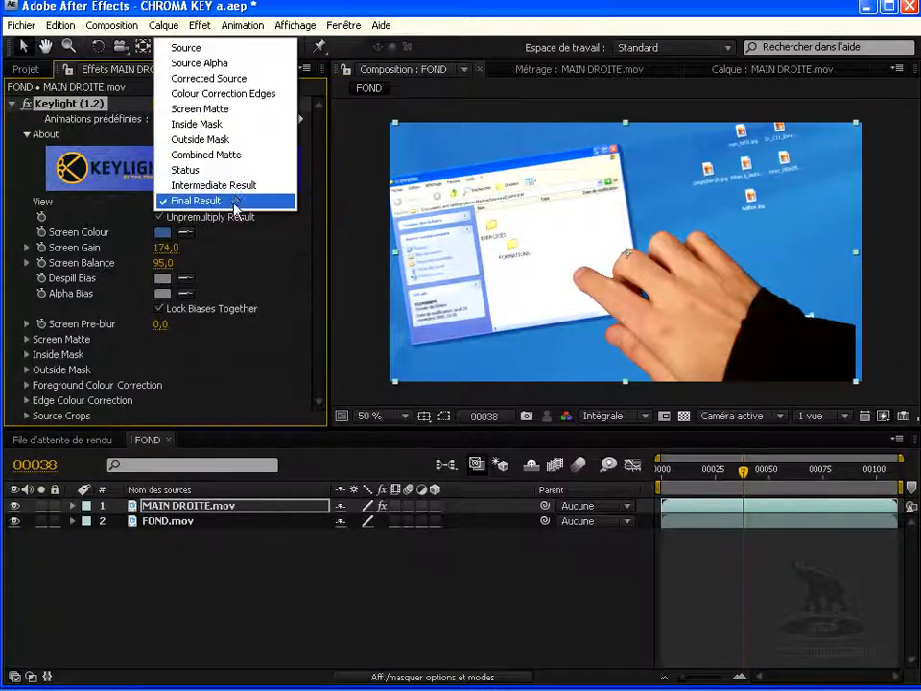
click(210, 139)
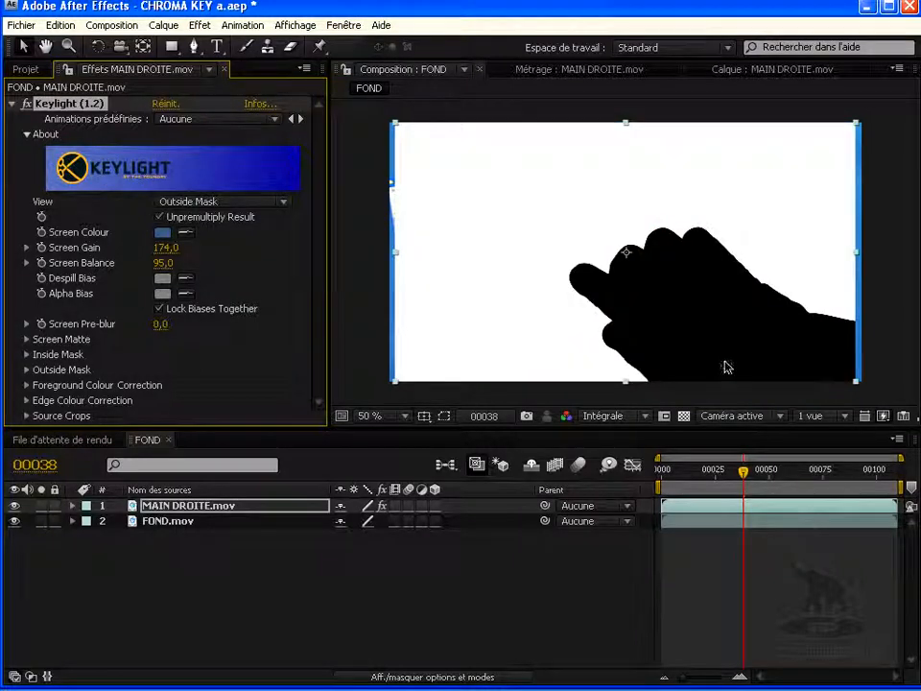
drag(736, 469, 801, 473)
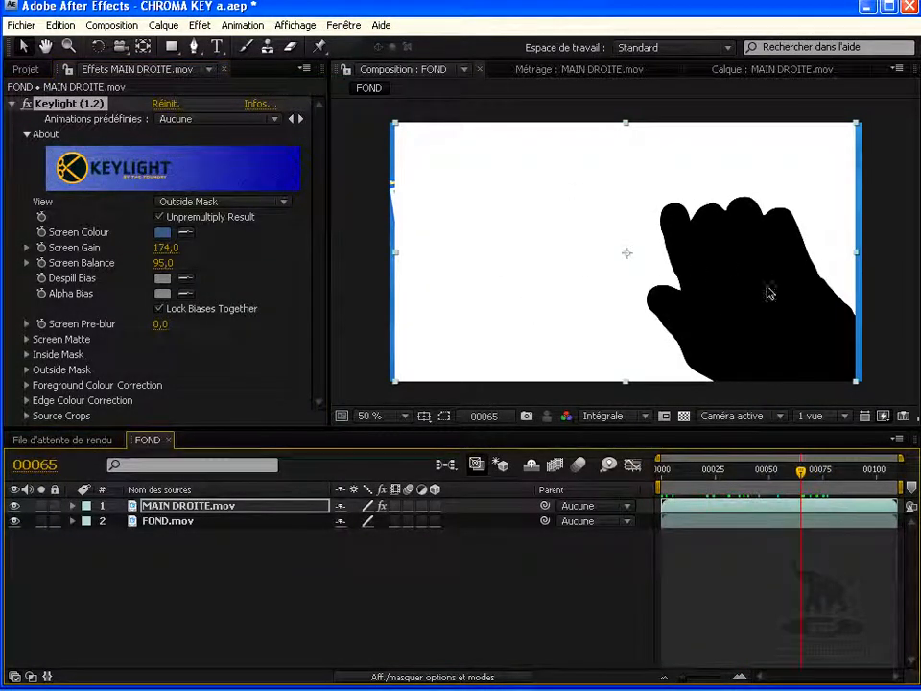
drag(733, 474, 756, 484)
- Display the Screen Matte view, check the matte up to frame 58, and set Screen Gain to 170
click(213, 204)
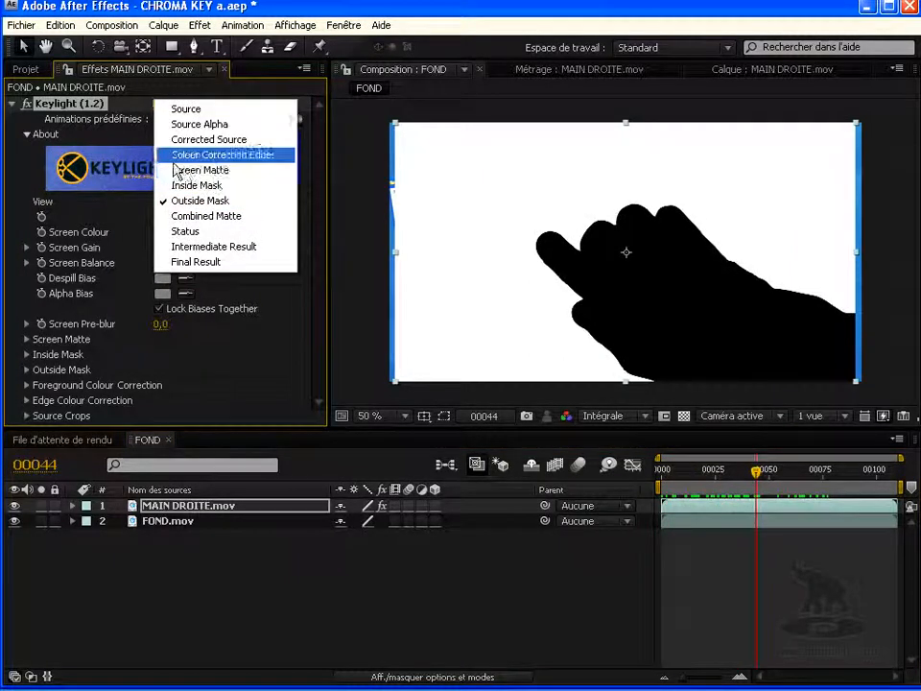
click(213, 173)
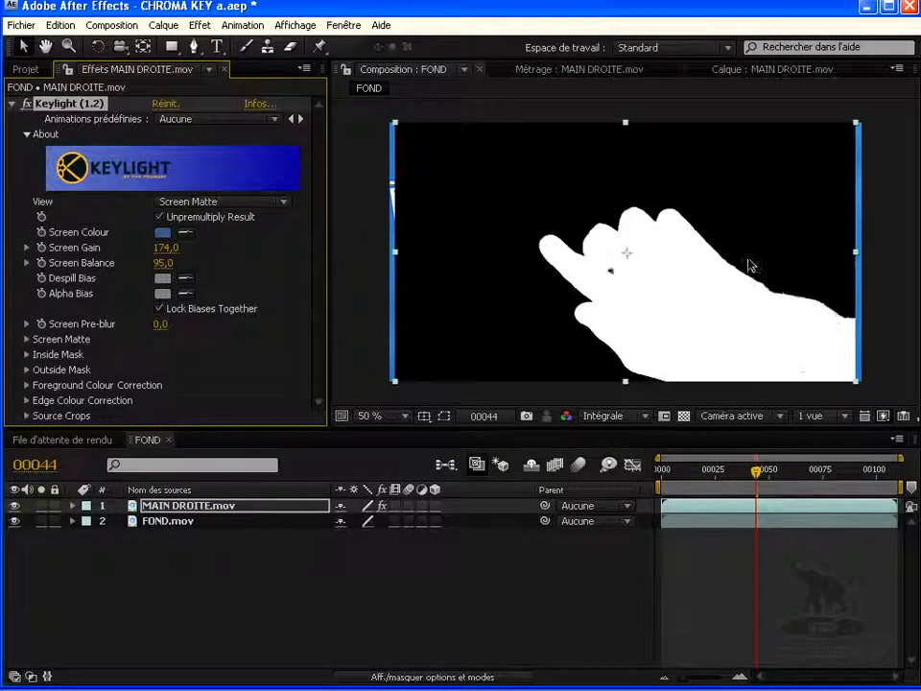
drag(737, 469, 787, 495)
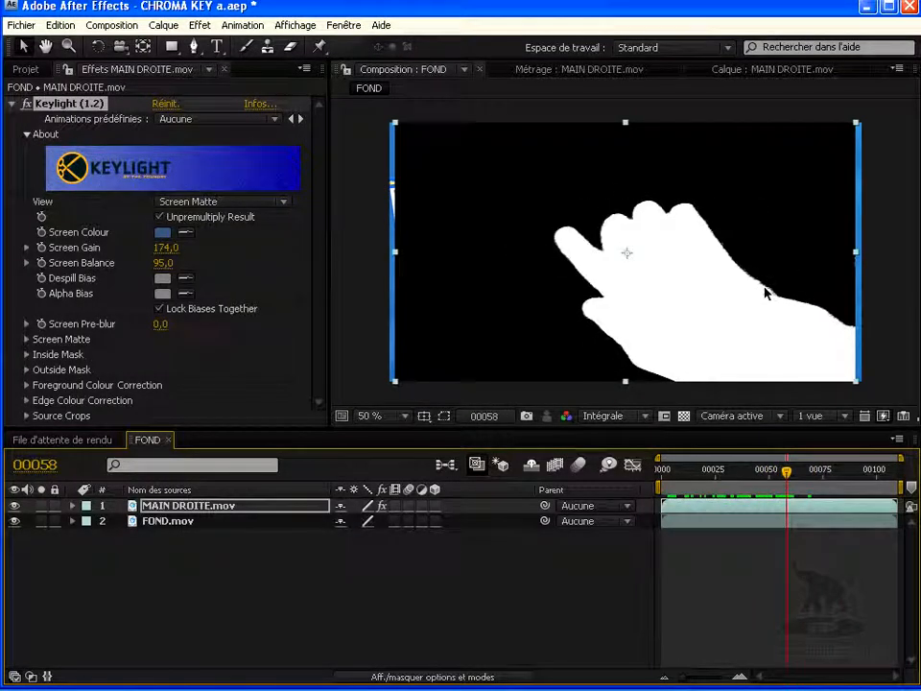
mouse_move(161, 248)
mouse_down()
mouse_move(77, 246)
mouse_move(161, 250)
mouse_move(226, 268)
mouse_move(170, 256)
mouse_up()
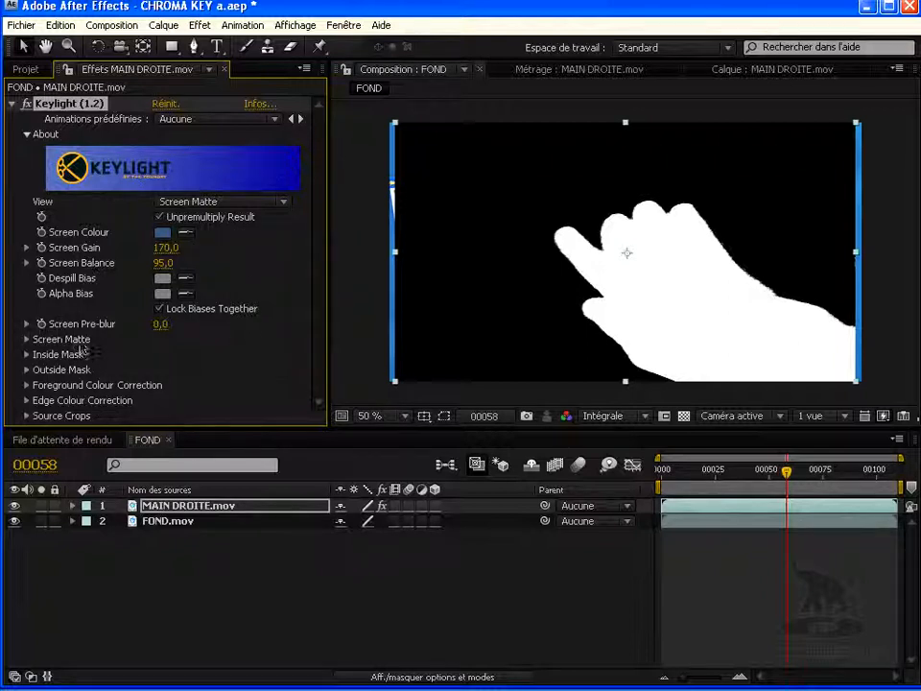
- In the Screen Matte settings, raise Clip Black to 42 and try a lower Clip White before restoring it to 100
click(26, 339)
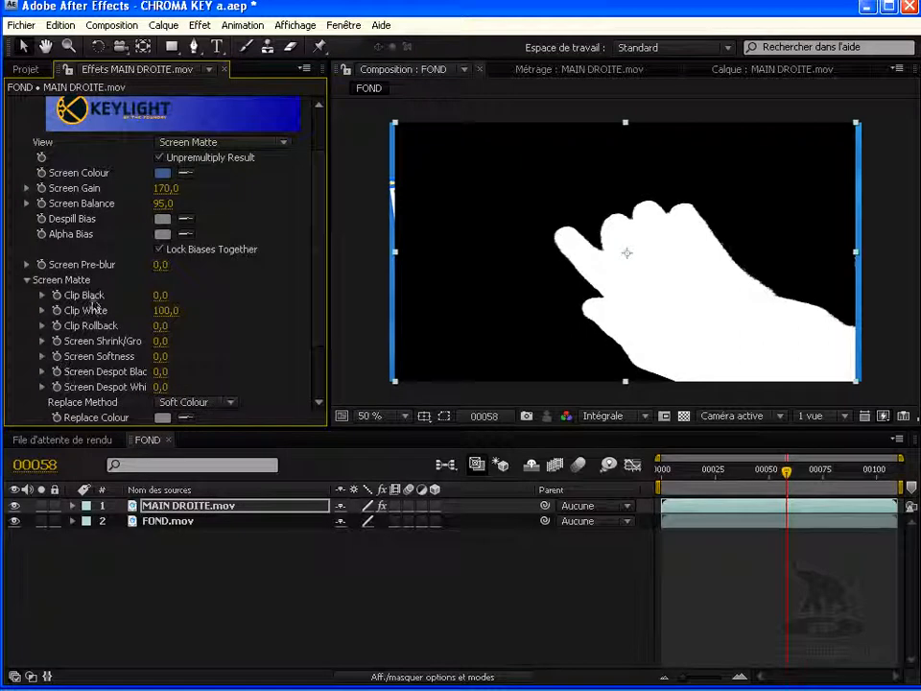
scroll(320, 327, down, 3)
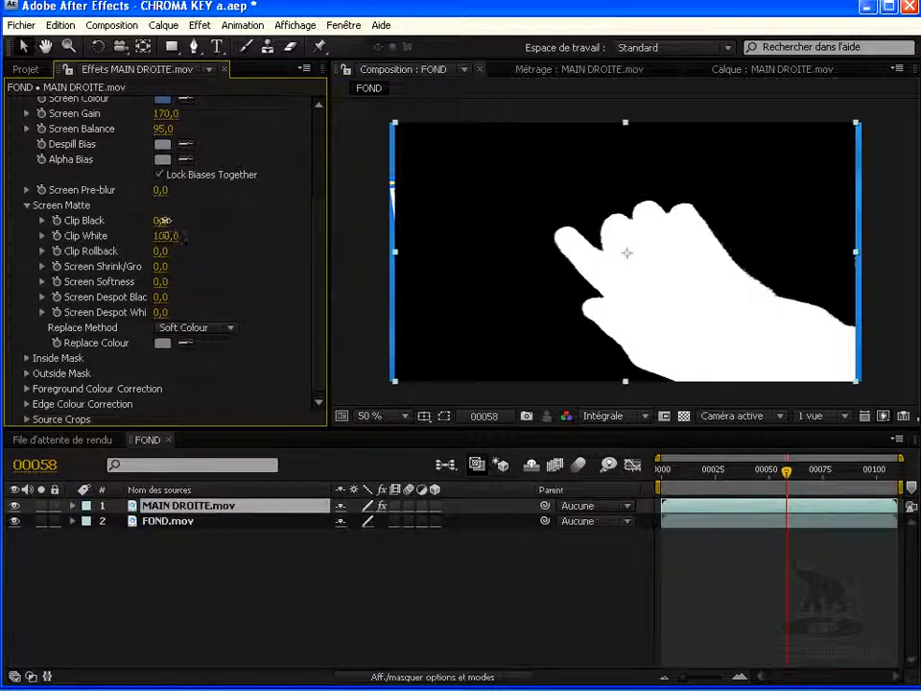
drag(165, 224, 196, 225)
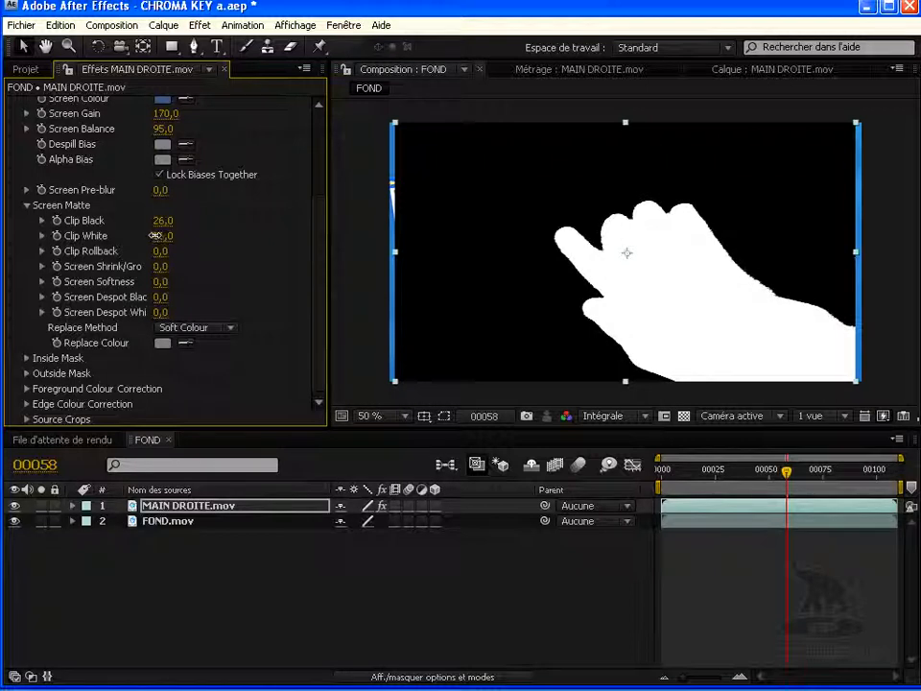
drag(148, 233, 139, 234)
drag(174, 235, 273, 239)
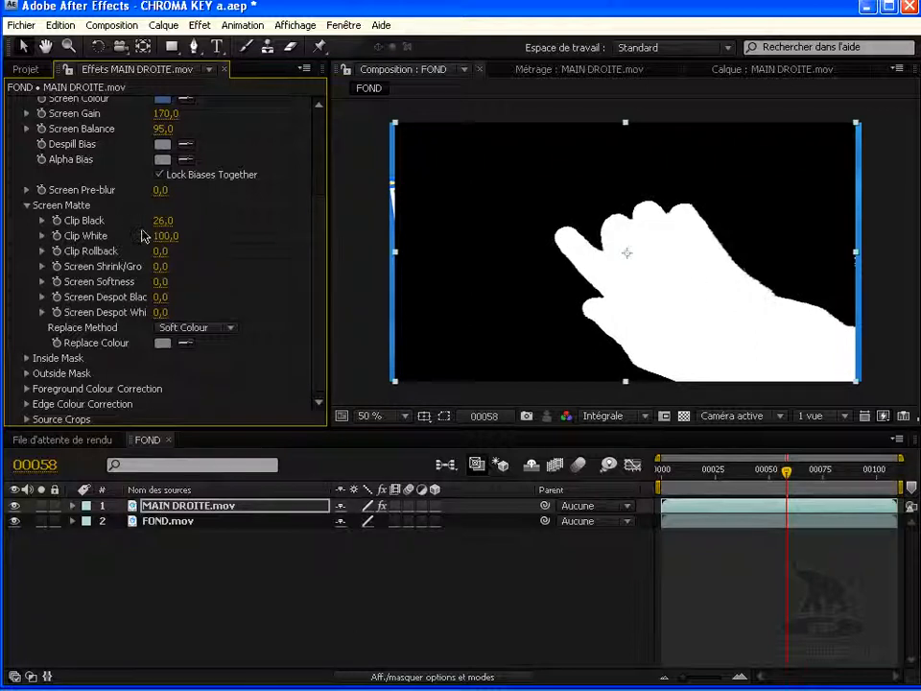
drag(166, 222, 479, 220)
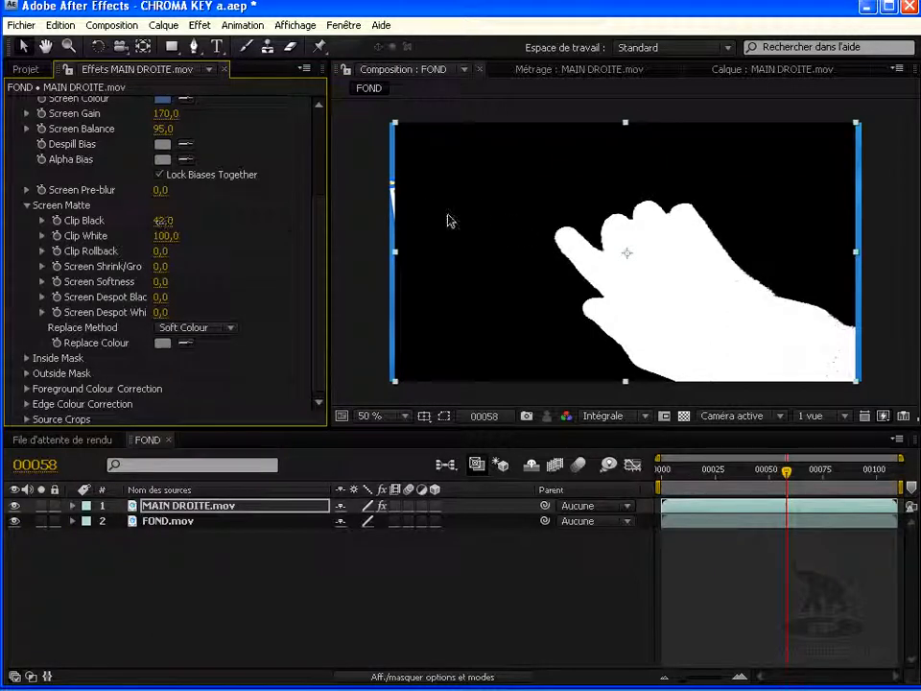
- Set Keylight's view back to Final Result
scroll(148, 137, up, 3)
click(206, 204)
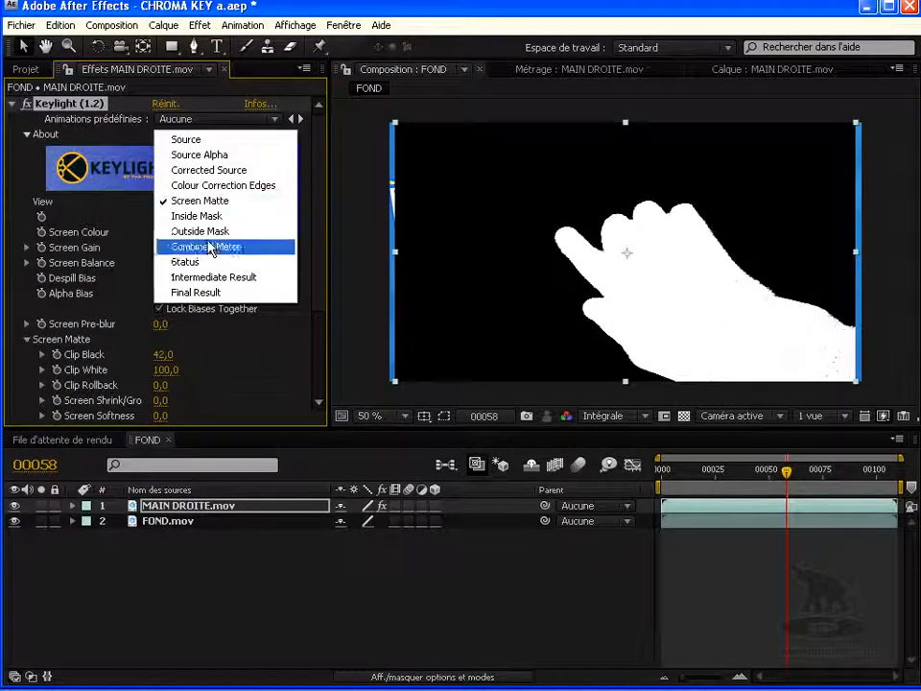
click(205, 292)
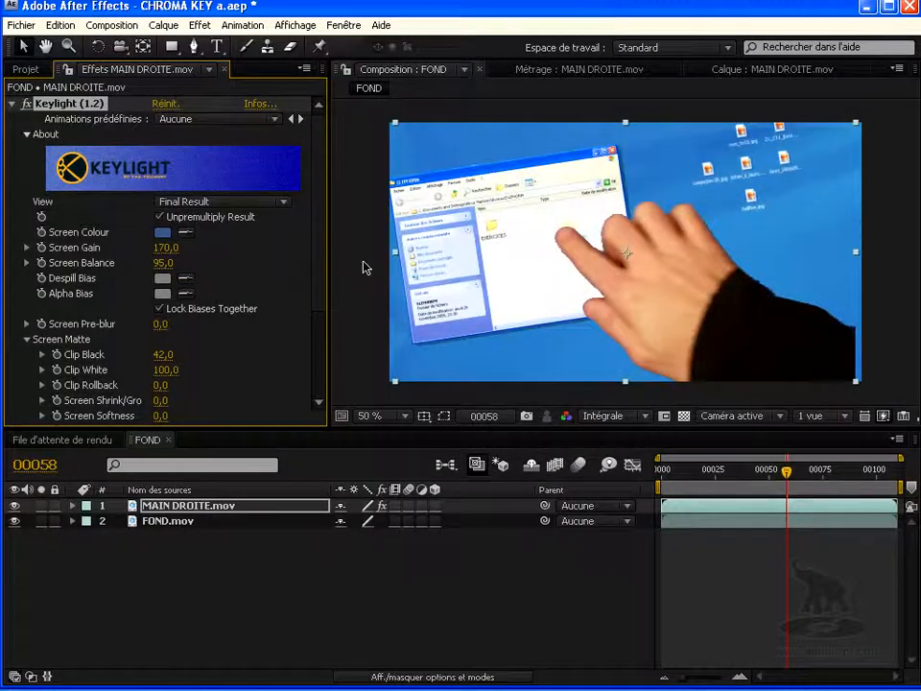
- In the Screen Matte settings, lower Clip Black to 33 and set Screen Softness to 2
scroll(257, 208, down, 5)
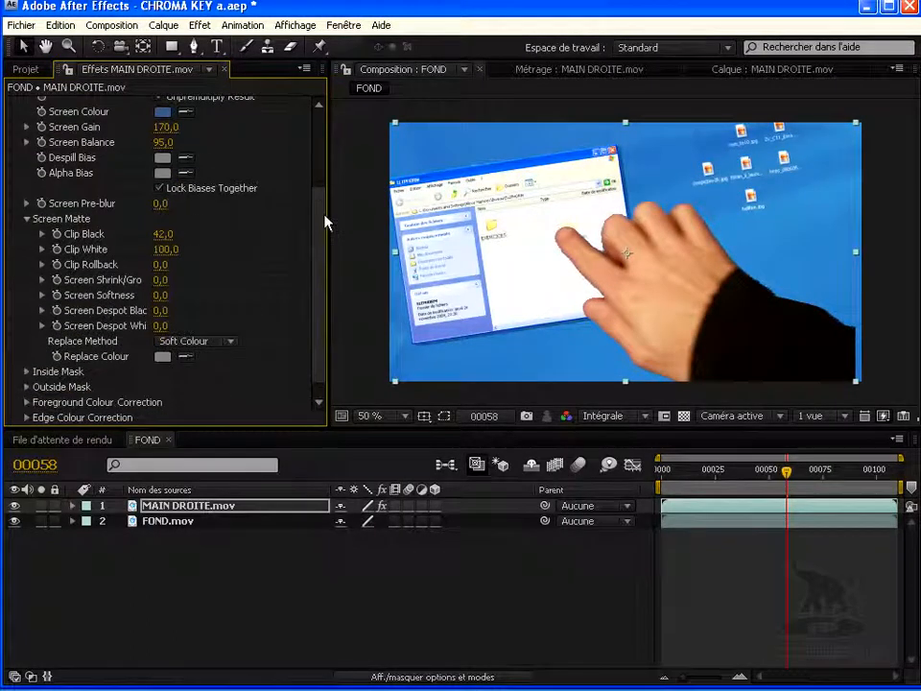
drag(321, 214, 322, 196)
drag(159, 262, 136, 263)
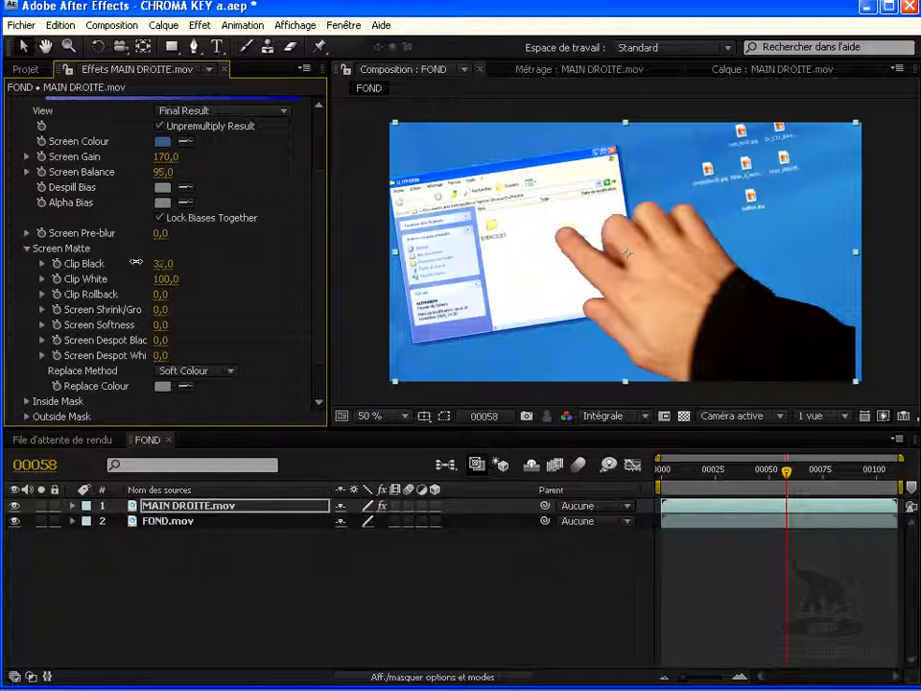
click(161, 326)
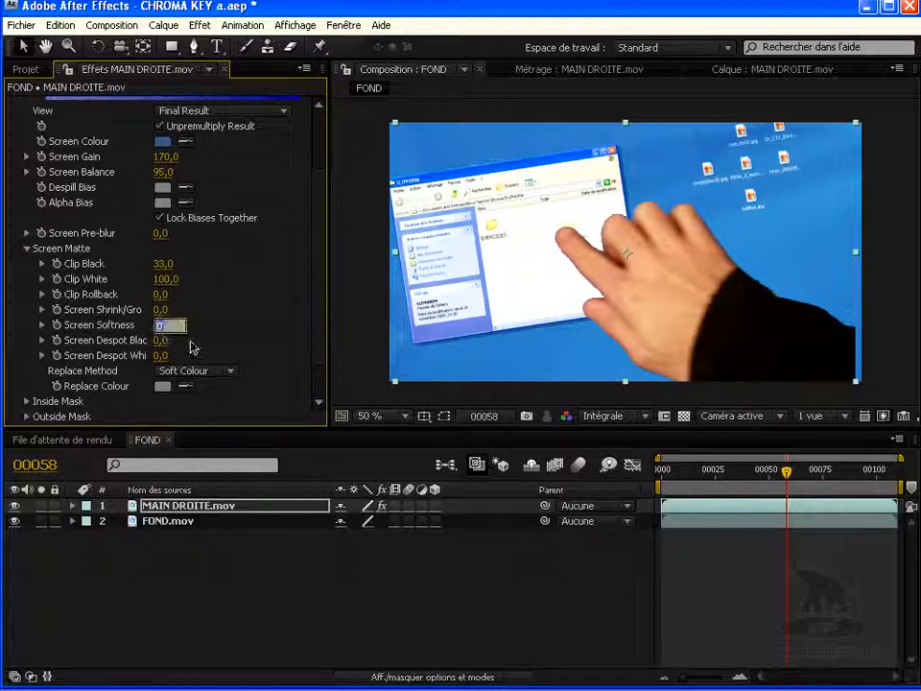
click(192, 347)
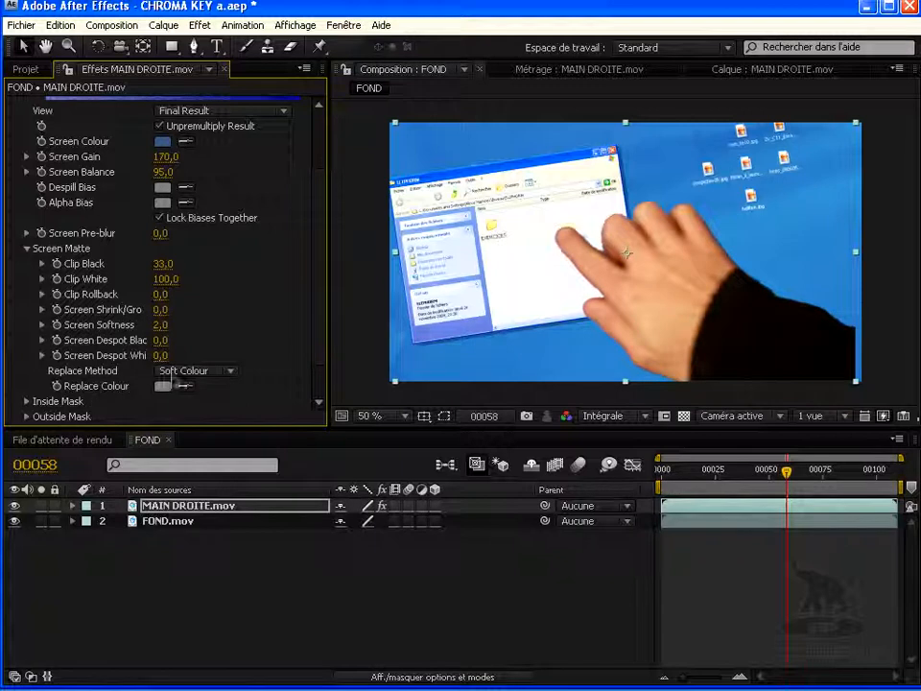
scroll(317, 354, down, 1)
scroll(317, 353, down, 1)
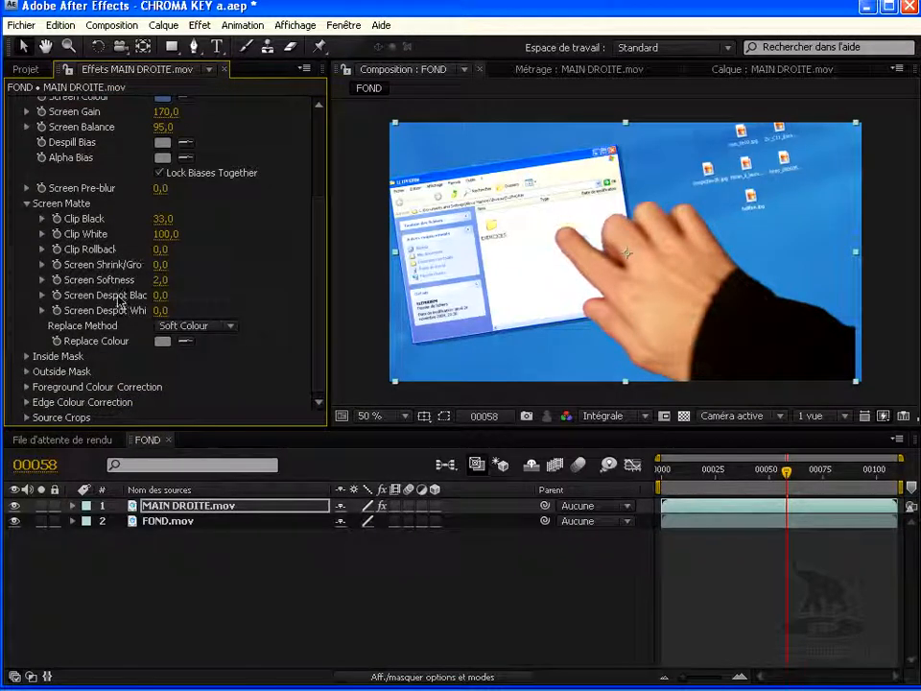
- Set Keylight's Screen Gain to 140 and check the keyed hand at frames 35 and 41
scroll(323, 238, up, 3)
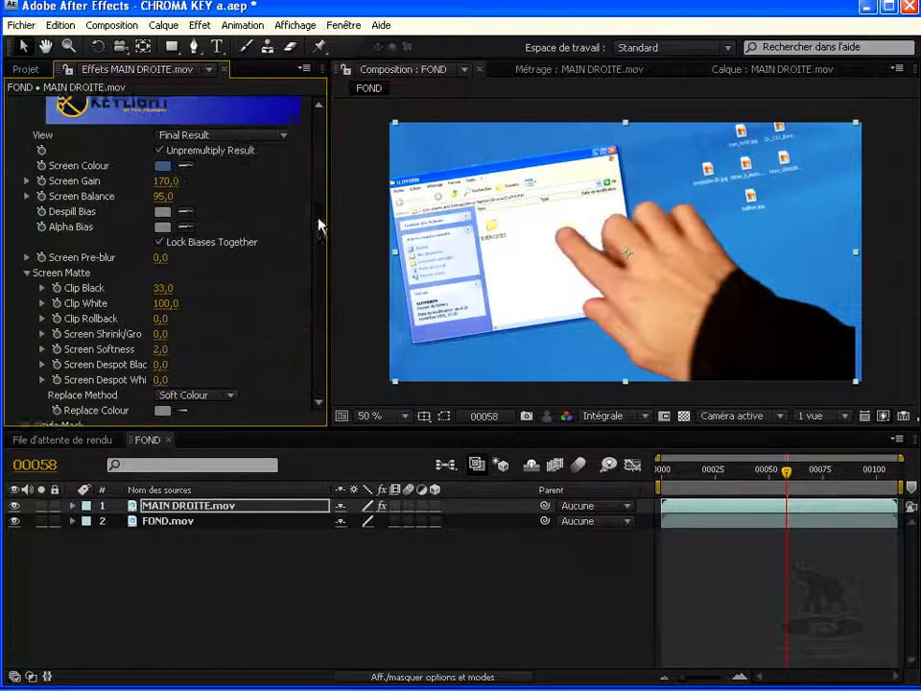
drag(189, 187, 236, 192)
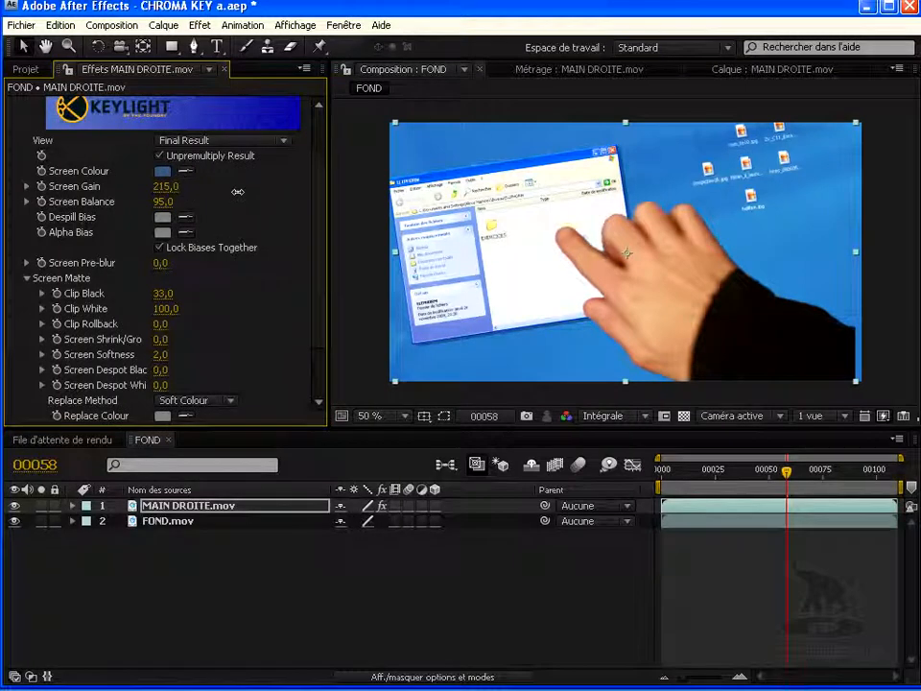
drag(292, 196, 165, 214)
mouse_move(738, 471)
mouse_down()
mouse_move(716, 477)
mouse_move(737, 480)
mouse_up()
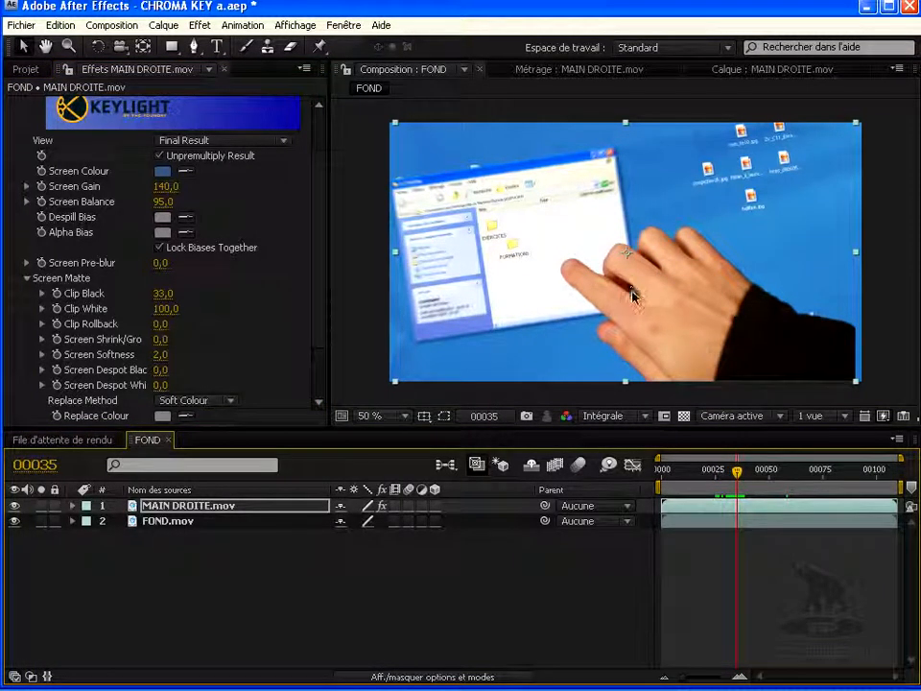
drag(744, 477, 753, 475)
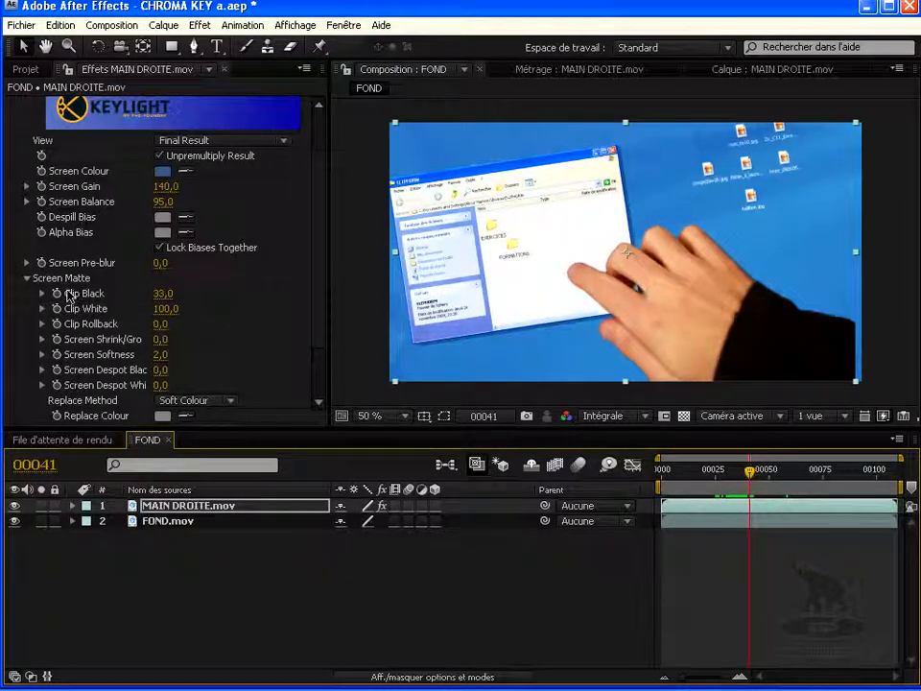
- Try the INT mask as Keylight's Inside Mask and display the mask outlines on MAIN DROITE.mov
click(27, 278)
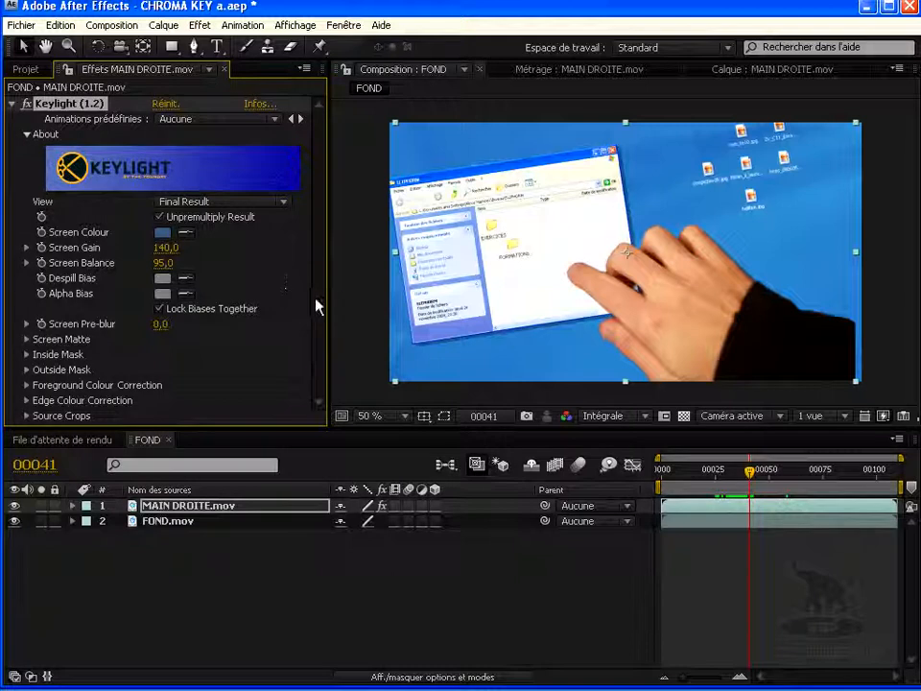
click(27, 355)
click(173, 342)
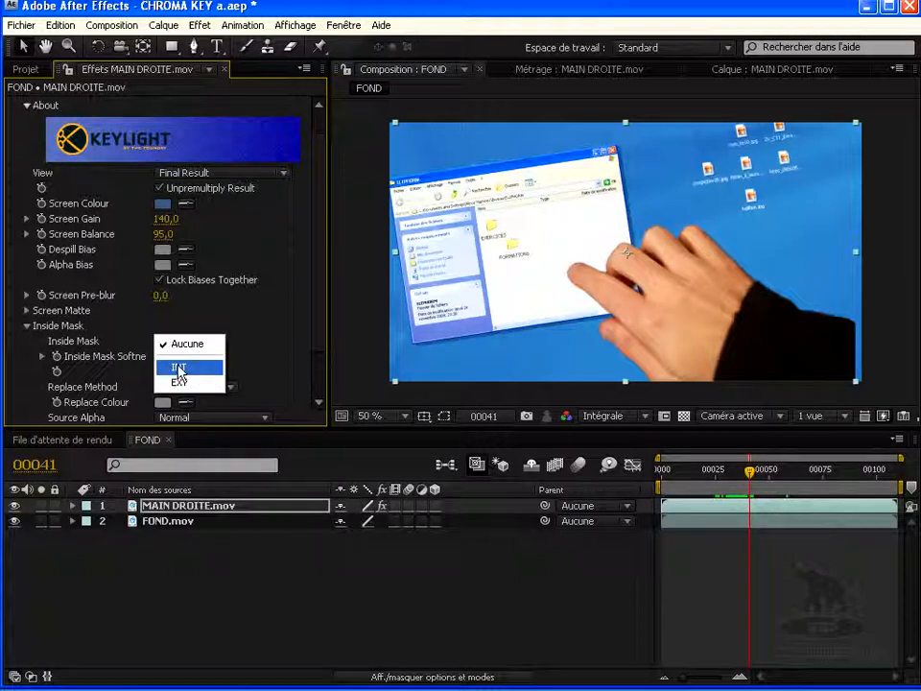
click(178, 370)
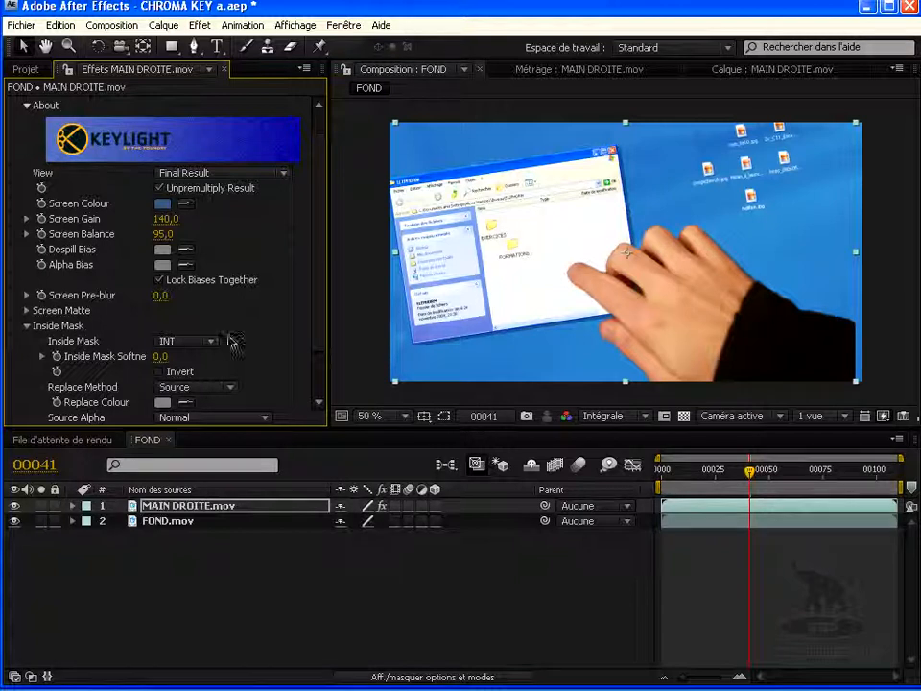
click(165, 505)
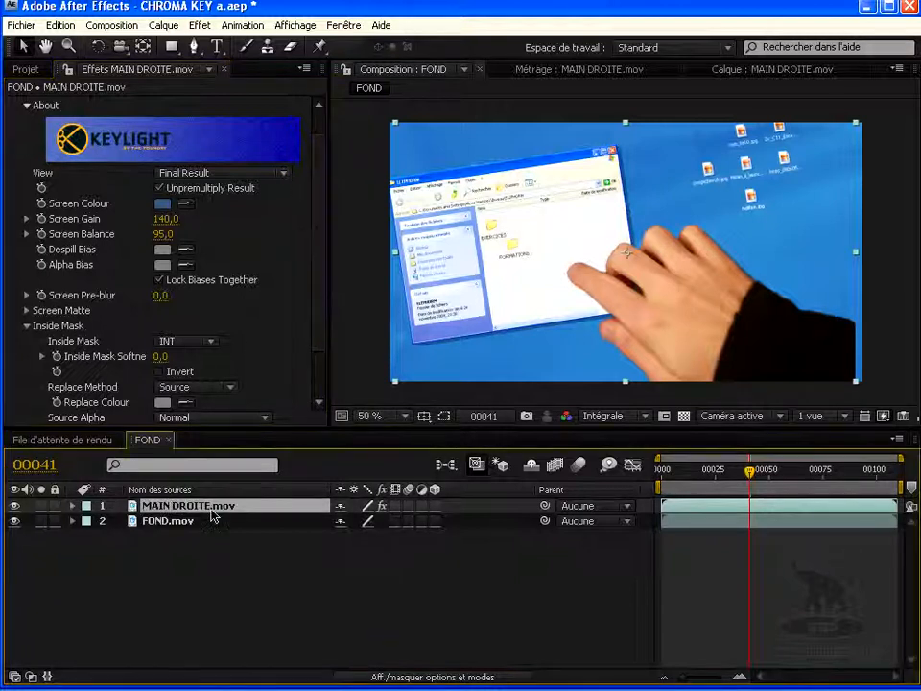
click(444, 417)
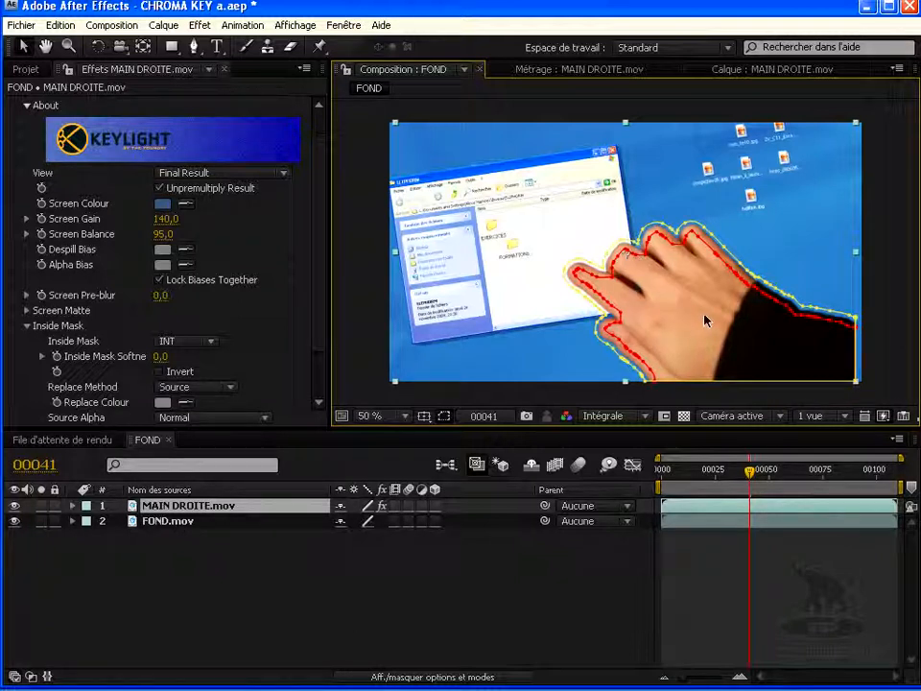
- Set Keylight's Inside Mask back to Aucune and deselect the MAIN DROITE.mov layer
click(184, 341)
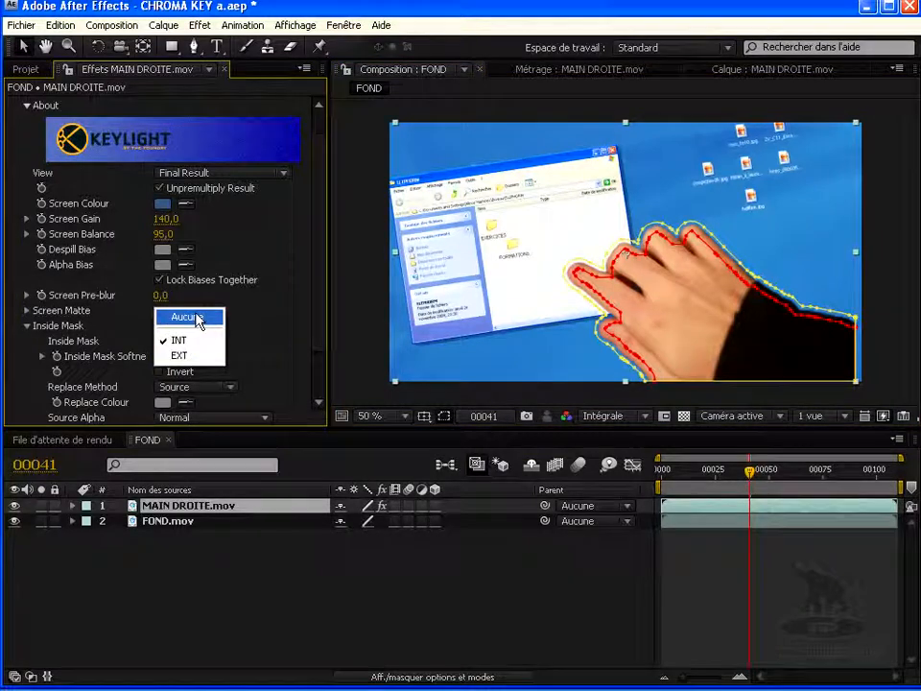
click(187, 318)
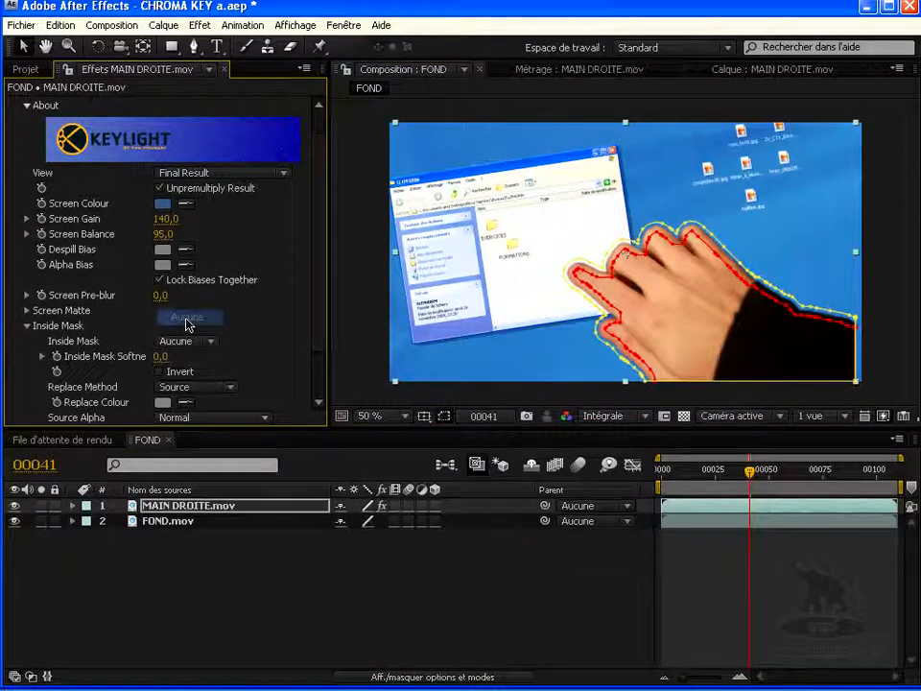
click(418, 592)
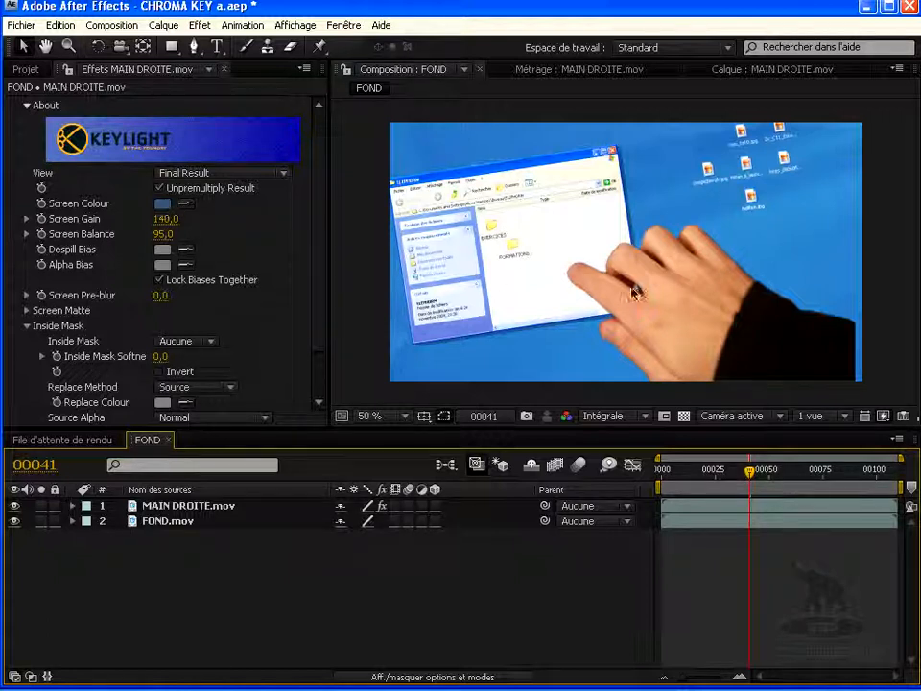
- Scrub through the composition and examine the keyed hand over the background around frames 35 to 40
drag(687, 471, 748, 472)
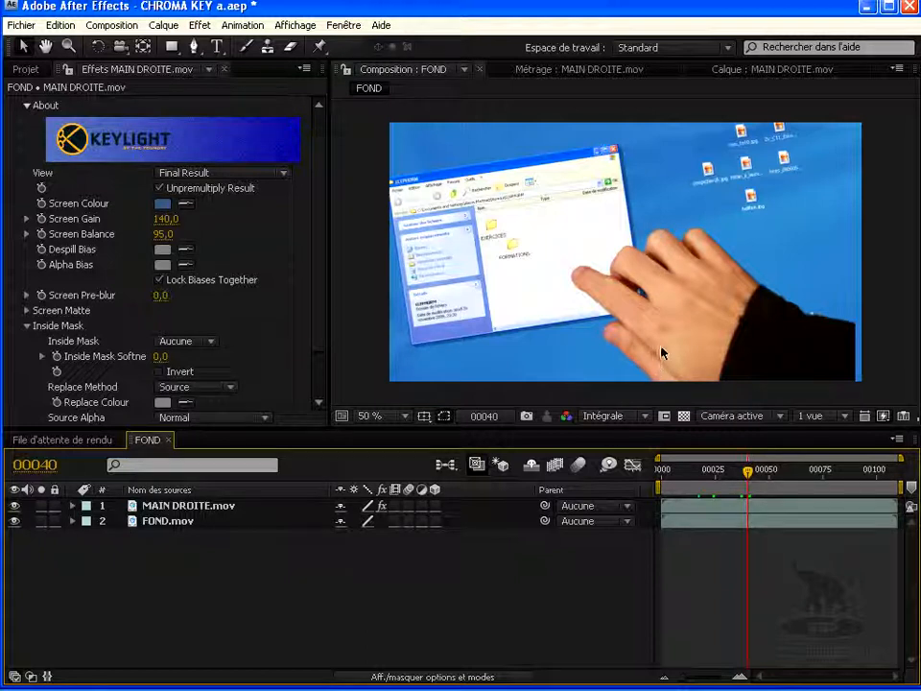
click(691, 472)
drag(691, 477, 736, 472)
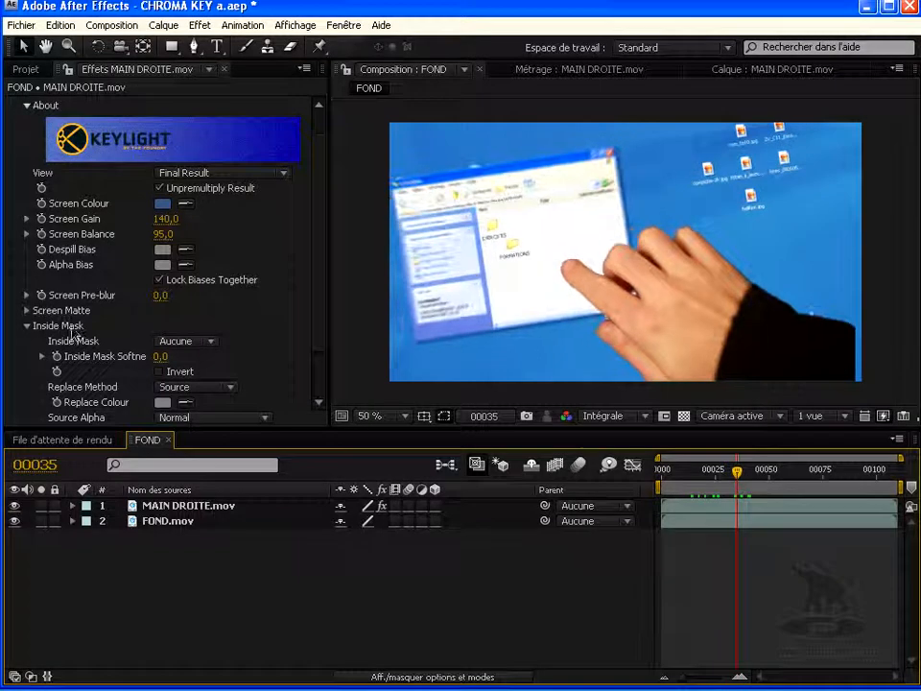
click(27, 325)
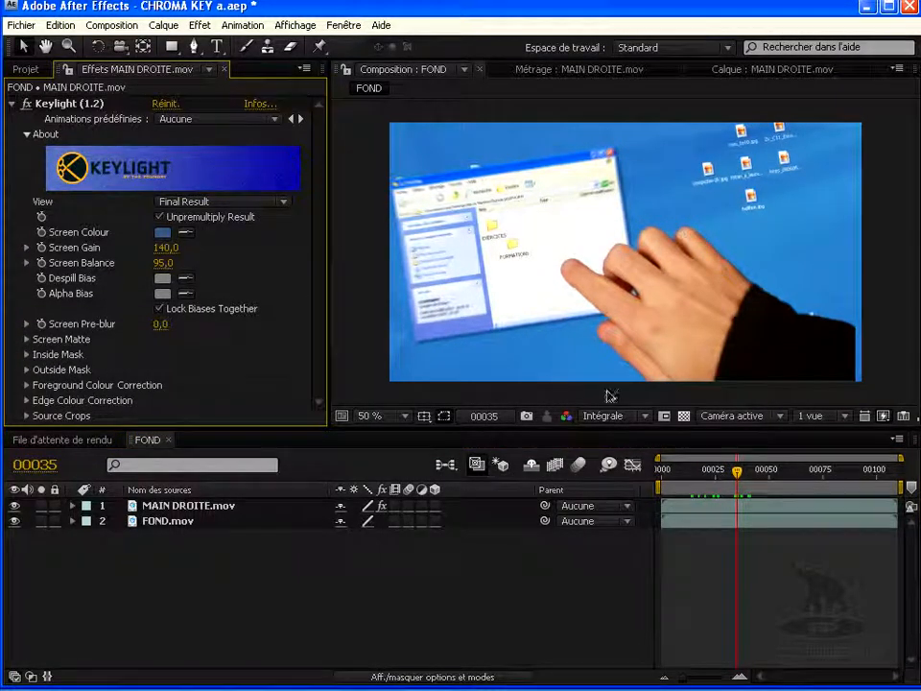
drag(737, 473, 739, 475)
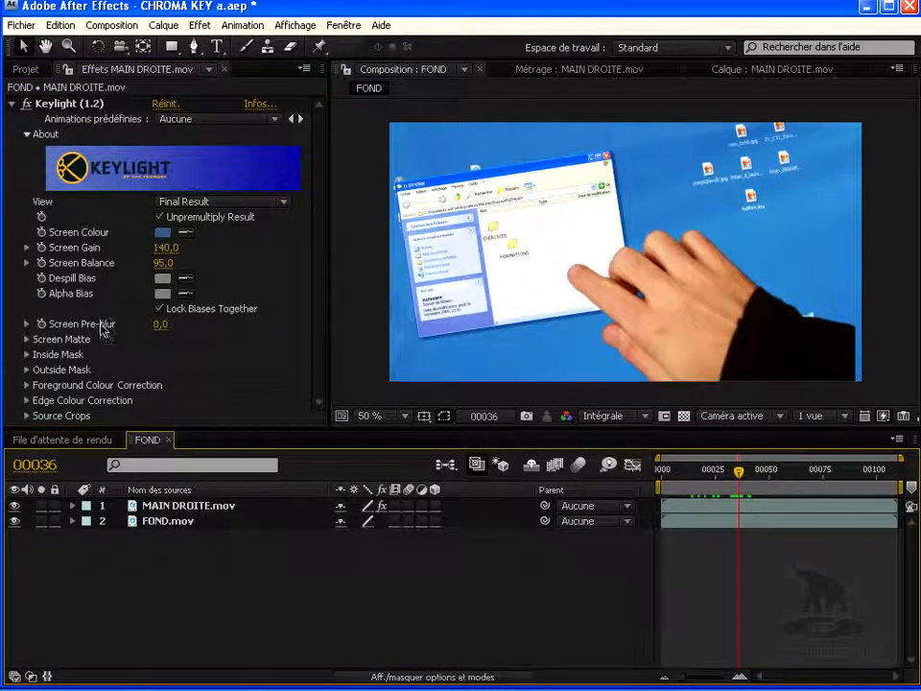
- Try a Screen Pre-blur of 1 on the key, and return it to 0
click(162, 327)
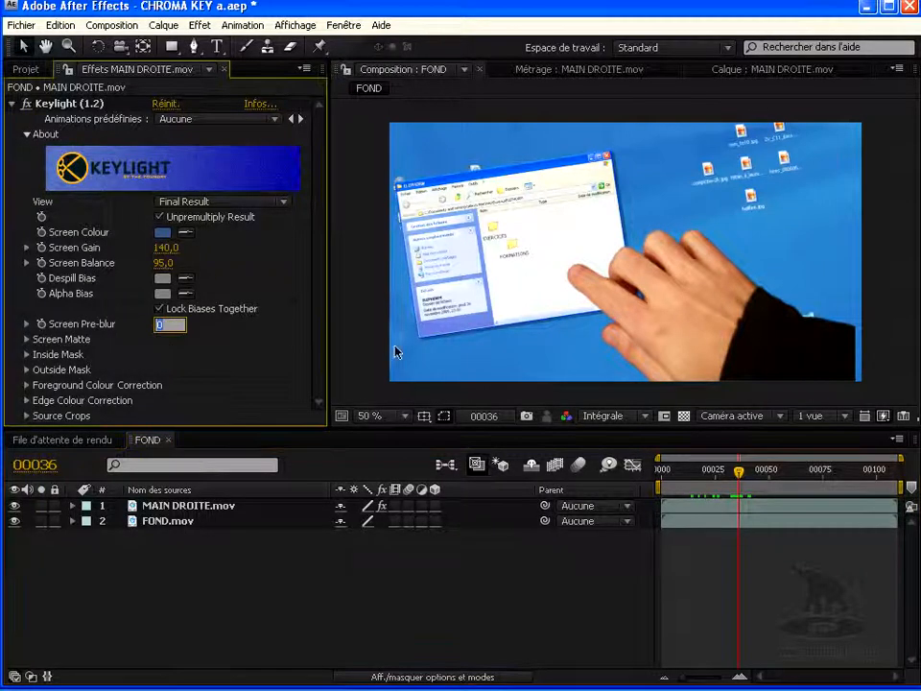
text(1)
key(Return)
drag(185, 323, 163, 327)
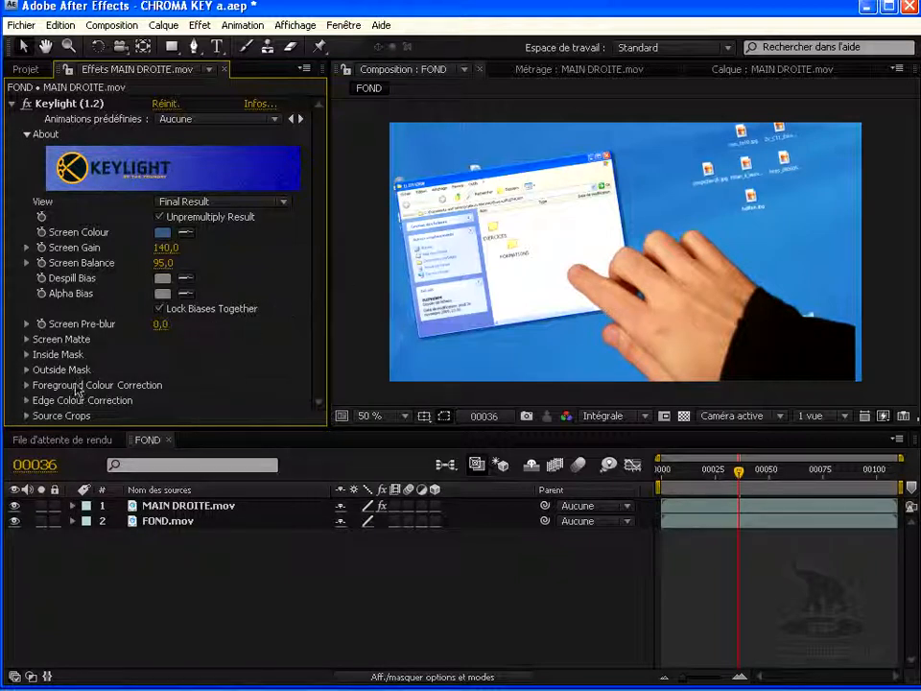
- Enable Keylight's Foreground Colour Correction and raise its Saturation to 121
click(26, 385)
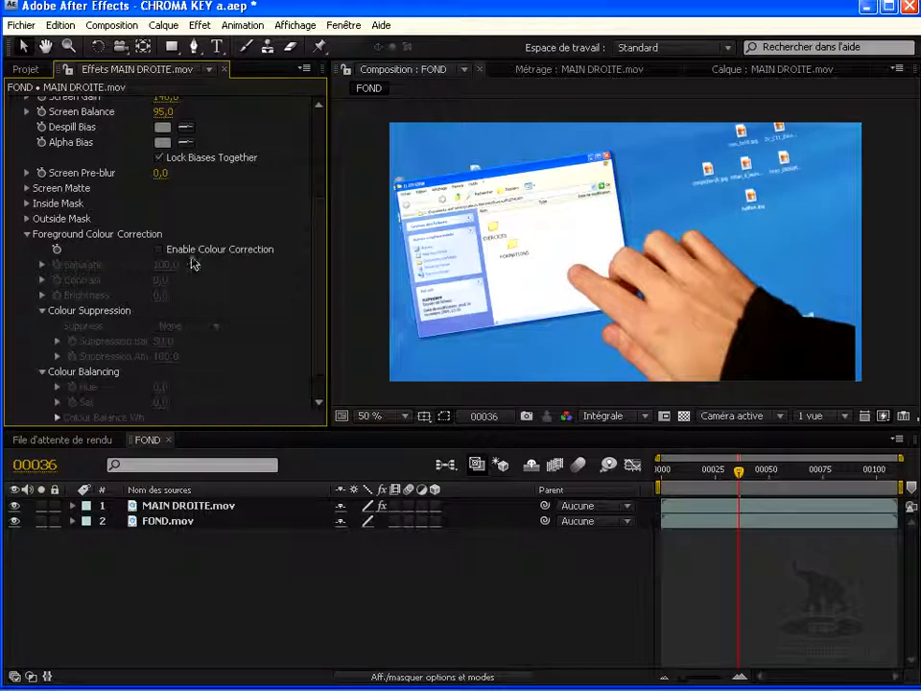
click(160, 248)
scroll(69, 213, down, 3)
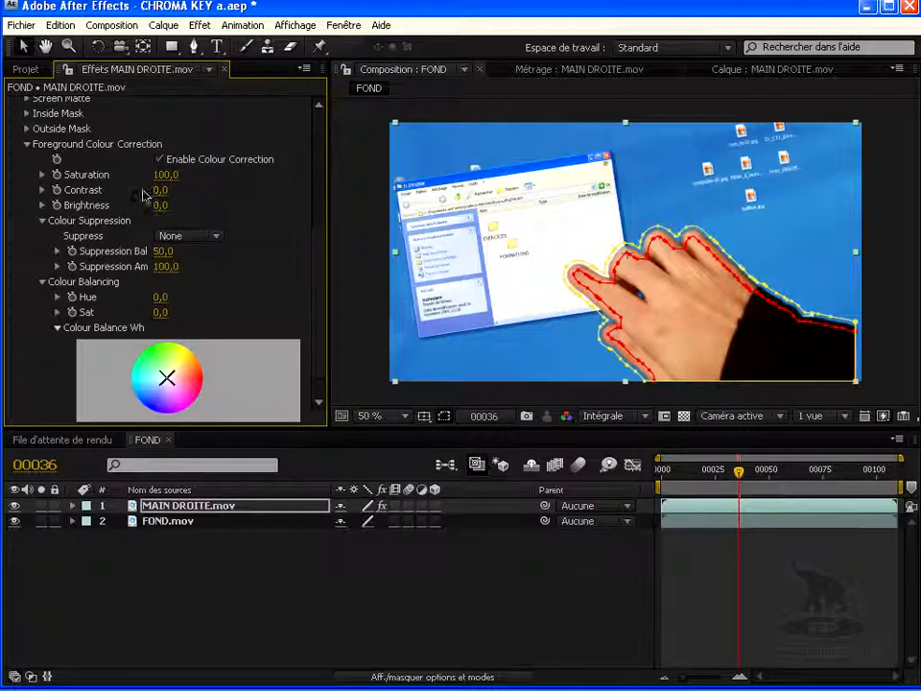
drag(339, 182, 168, 192)
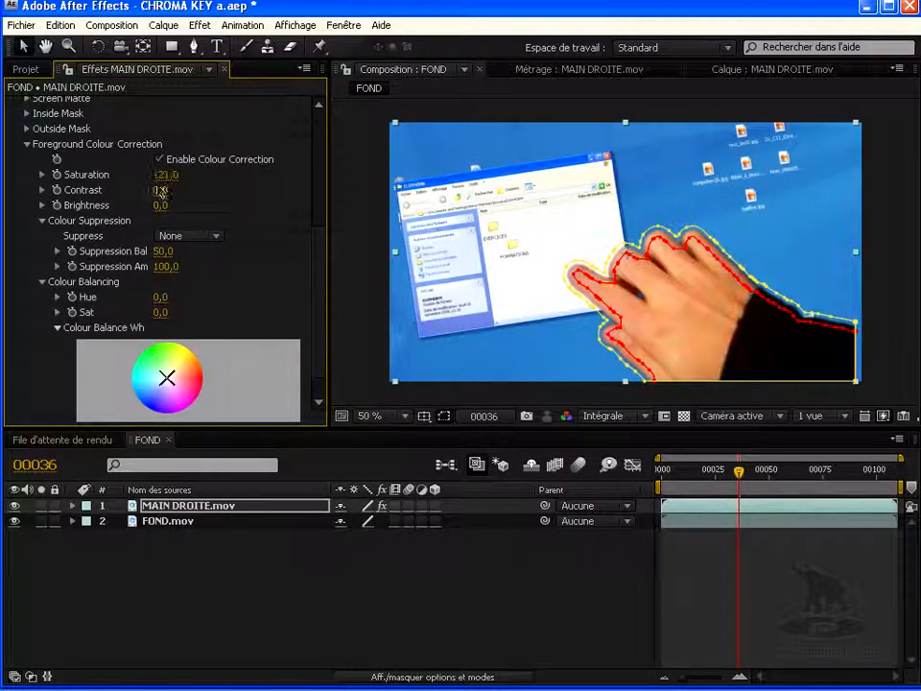
click(27, 144)
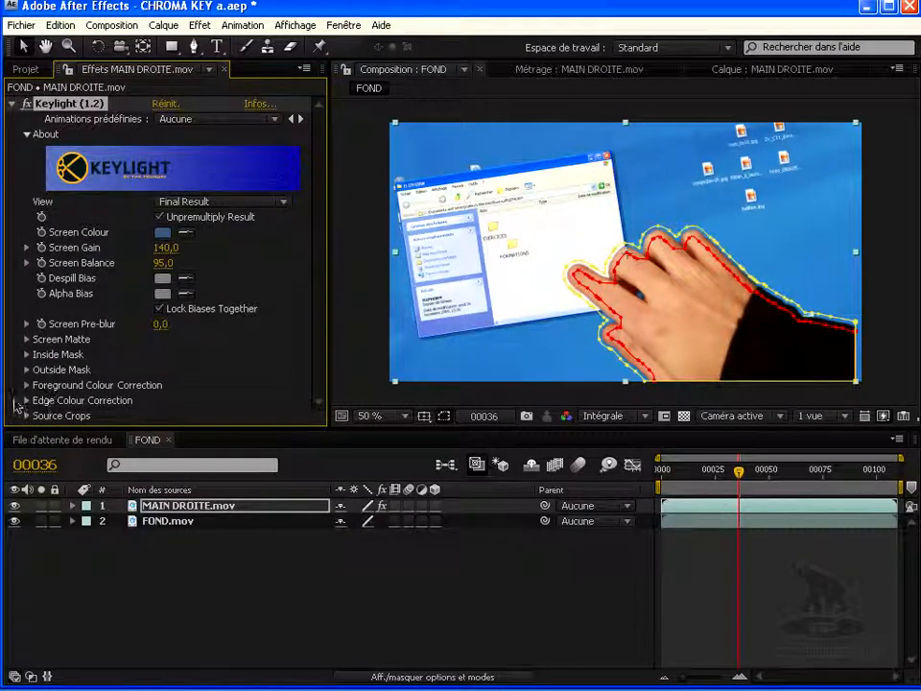
- Expand the Edge Colour Correction settings and hide the mask outlines in the composition view at frame 34
click(26, 401)
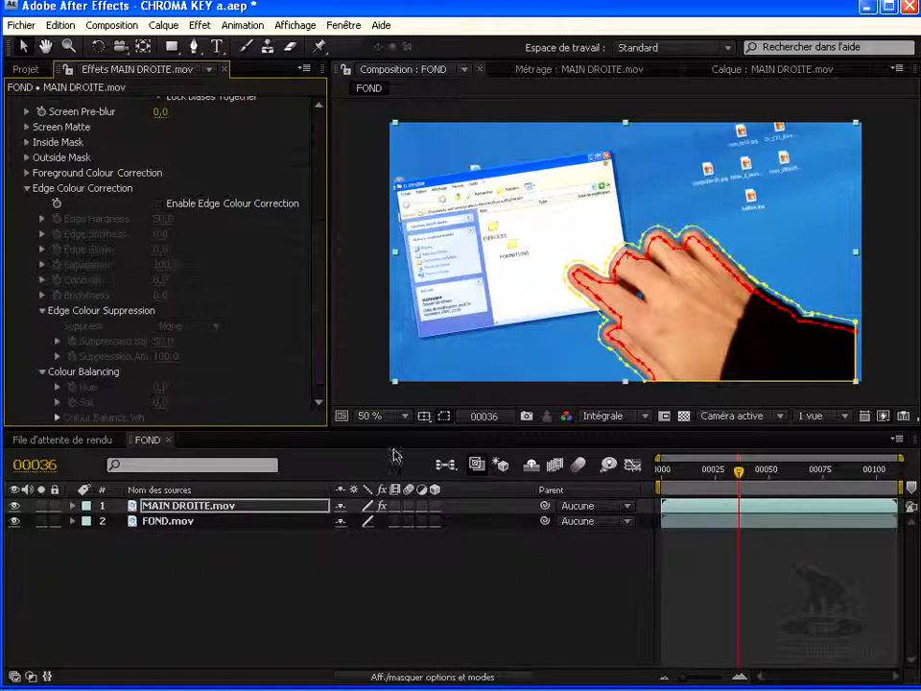
click(444, 420)
key(Page_Up)
key(Page_Up)
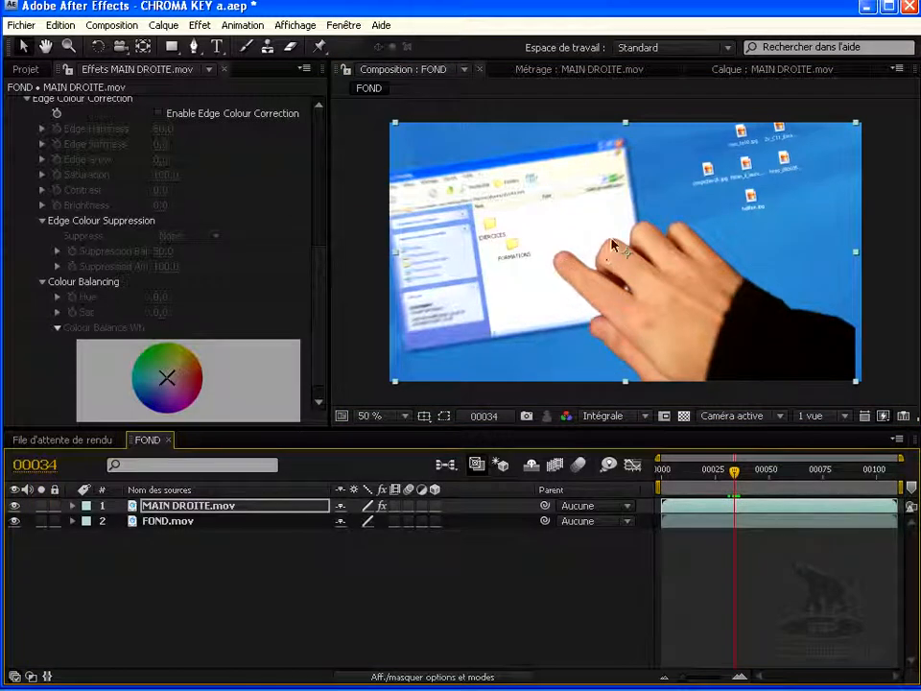
- Examine the edges of the fingers against the background at 400 % magnification
click(379, 416)
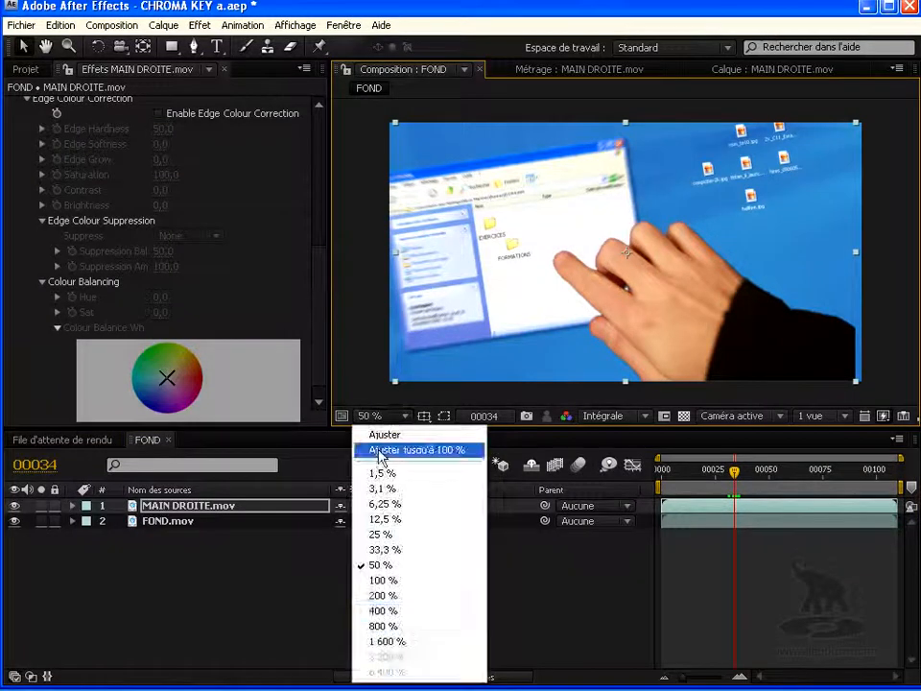
click(382, 611)
key(space)
drag(493, 292, 621, 262)
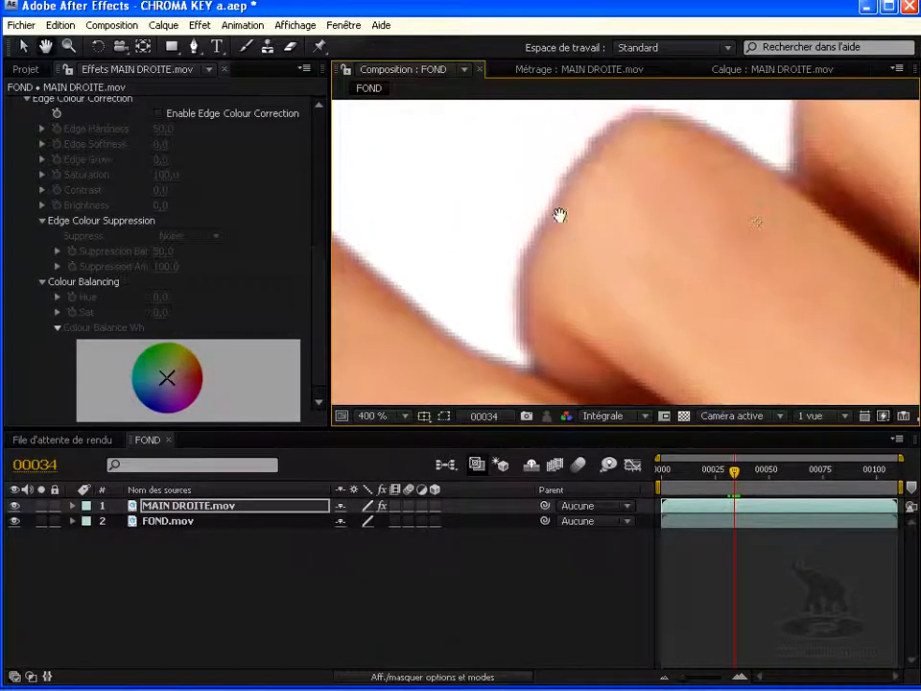
drag(424, 352, 606, 294)
key(space)
drag(768, 259, 547, 278)
drag(816, 183, 585, 355)
drag(504, 374, 606, 222)
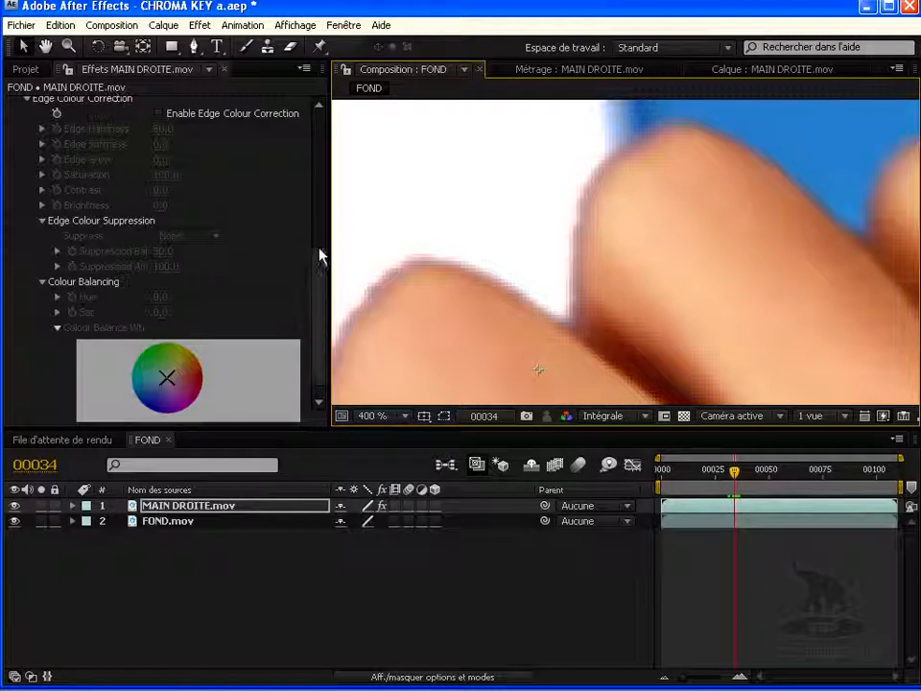
- Enable Edge Colour Correction in Keylight for the hand layer
scroll(326, 253, up, 1)
drag(326, 253, 325, 255)
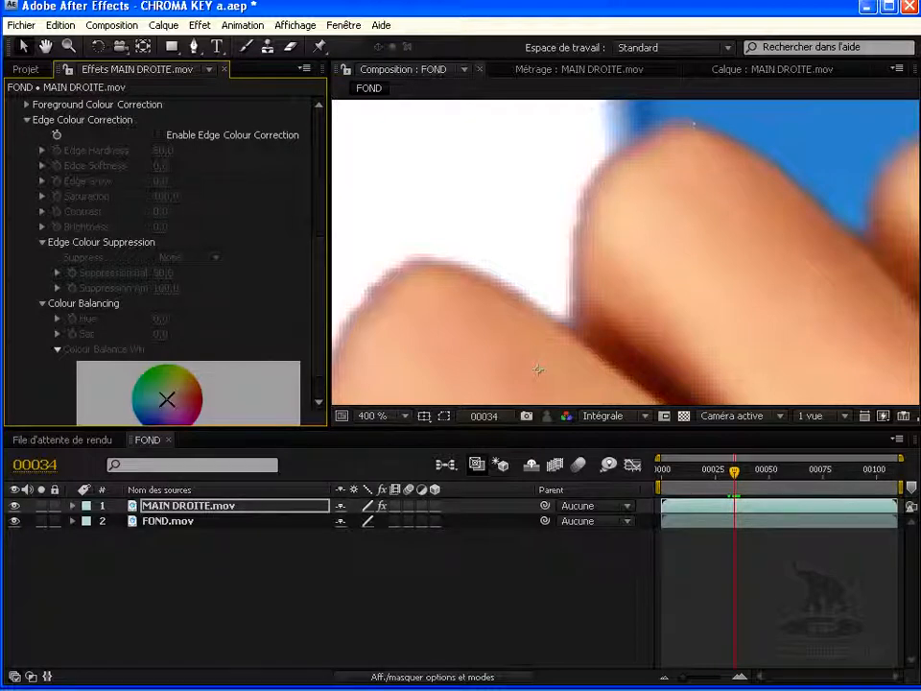
click(158, 136)
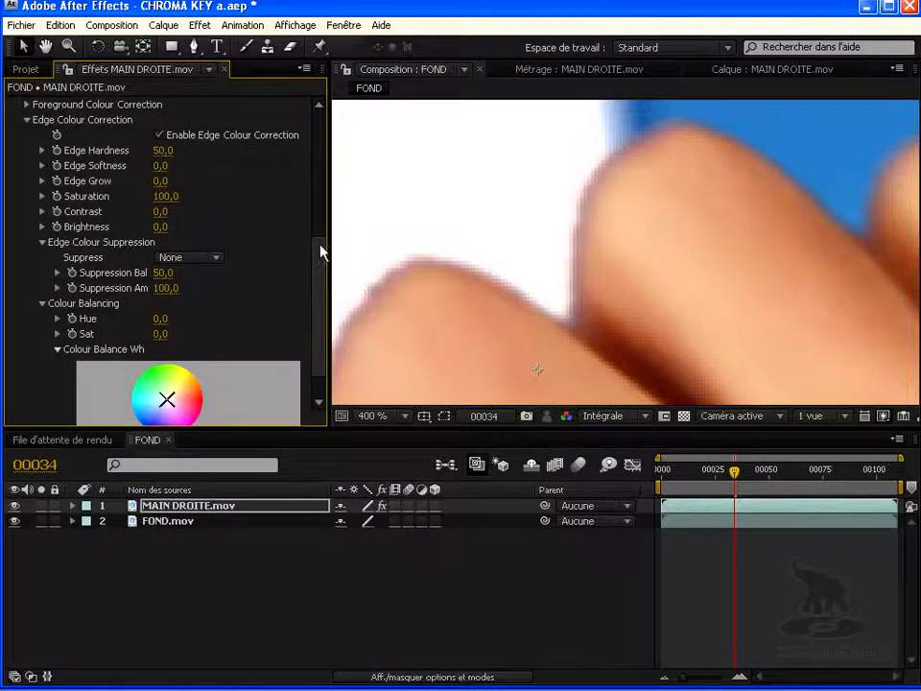
- Display Keylight's Colour Correction Edges view and examine the edge outline around the fingers at 200 % magnification
scroll(319, 246, up, 10)
click(196, 202)
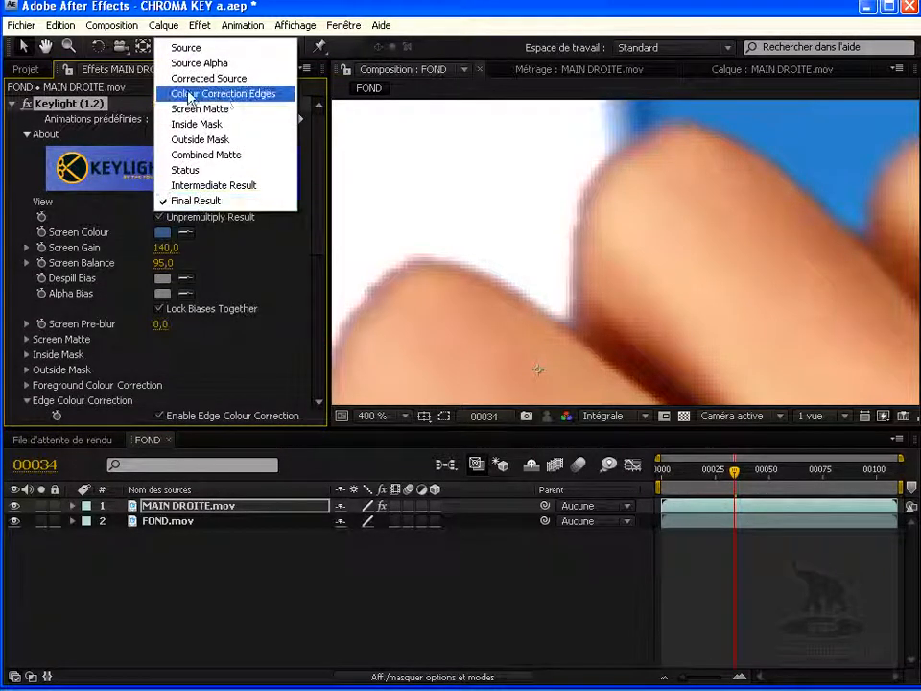
click(230, 95)
click(404, 416)
click(396, 592)
key(h)
drag(616, 312, 576, 335)
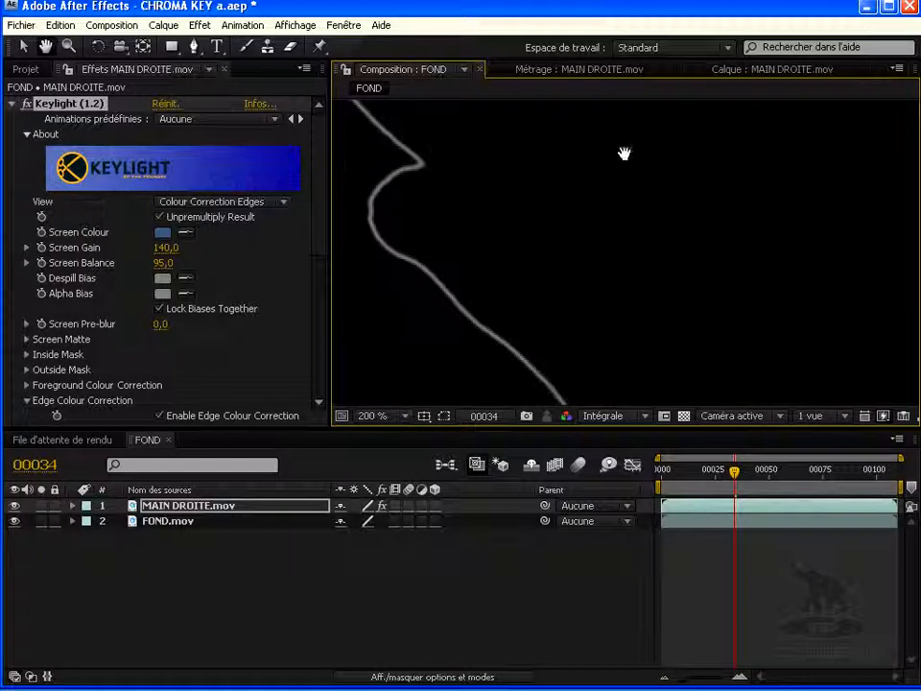
drag(622, 149, 607, 319)
drag(442, 278, 537, 302)
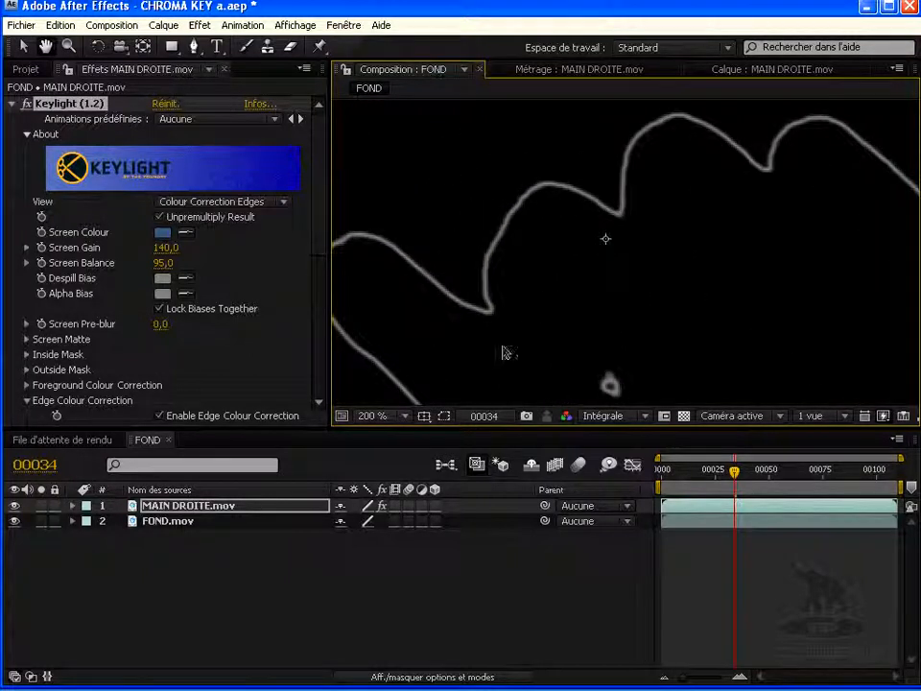
- Set Edge Softness to 19.3 and Edge Grow to 6.7 in Keylight's Edge Colour Correction
drag(322, 236, 312, 357)
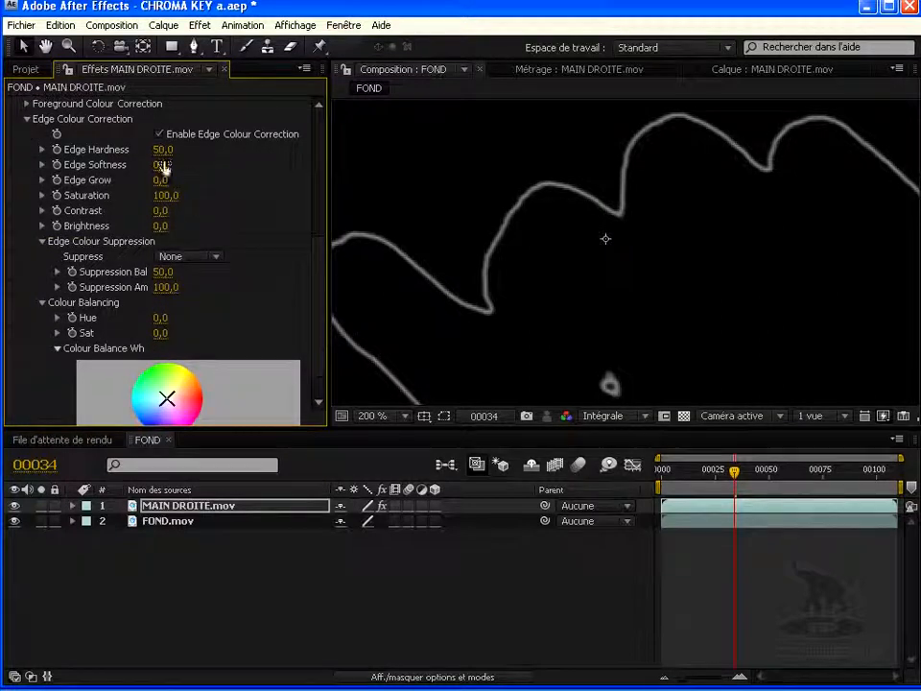
drag(184, 164, 570, 255)
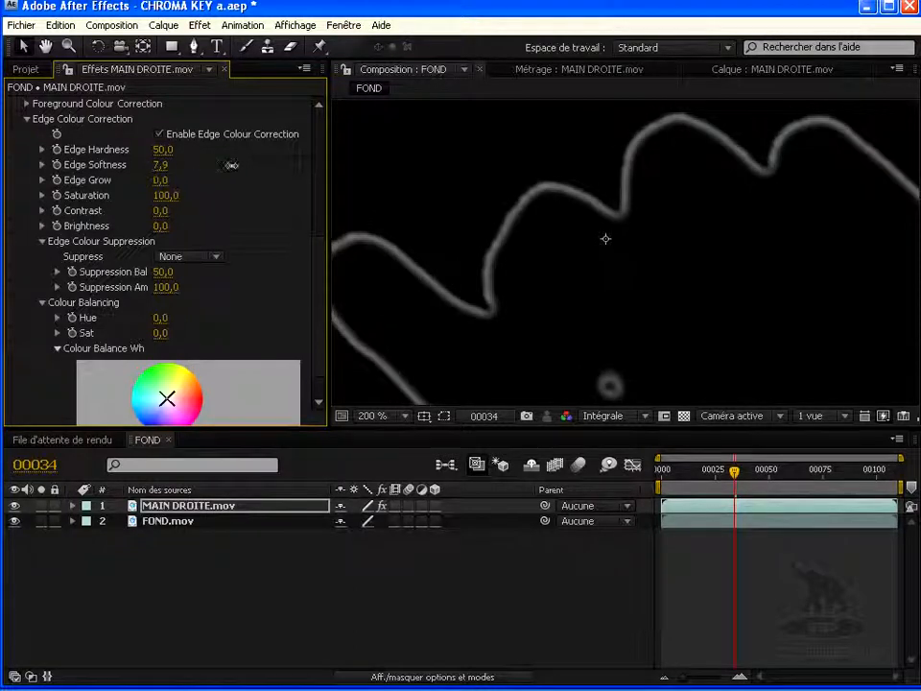
drag(222, 166, 276, 171)
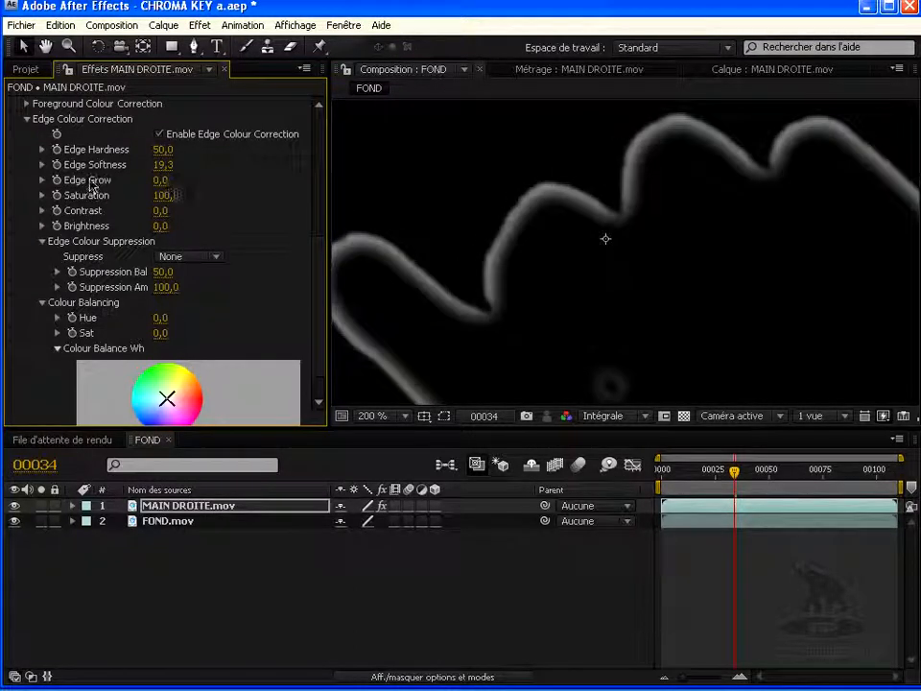
drag(195, 180, 275, 214)
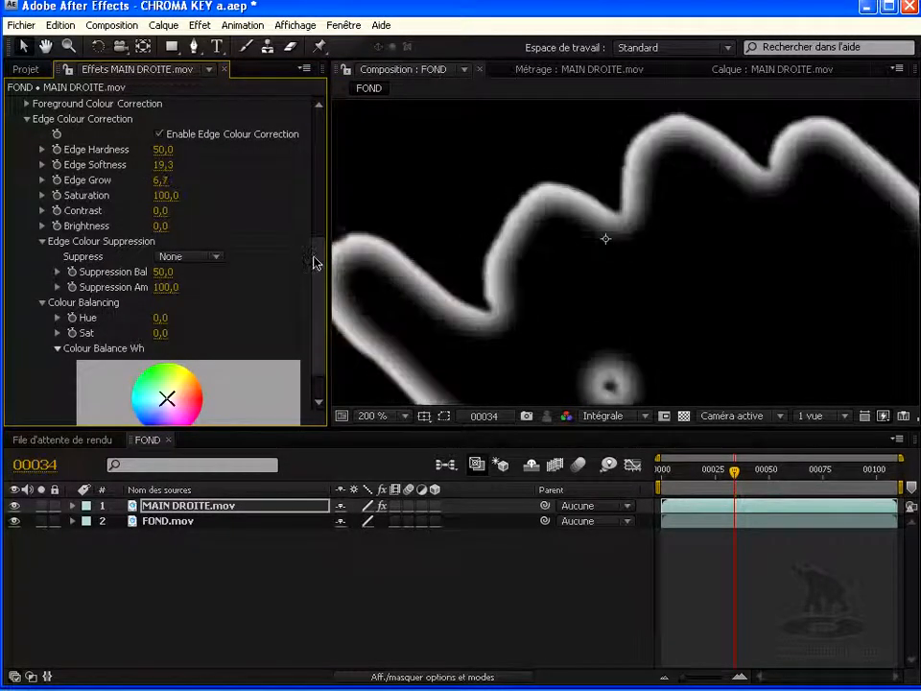
click(170, 195)
click(238, 214)
- Return the Keylight view to Final Result
drag(321, 253, 319, 117)
click(226, 202)
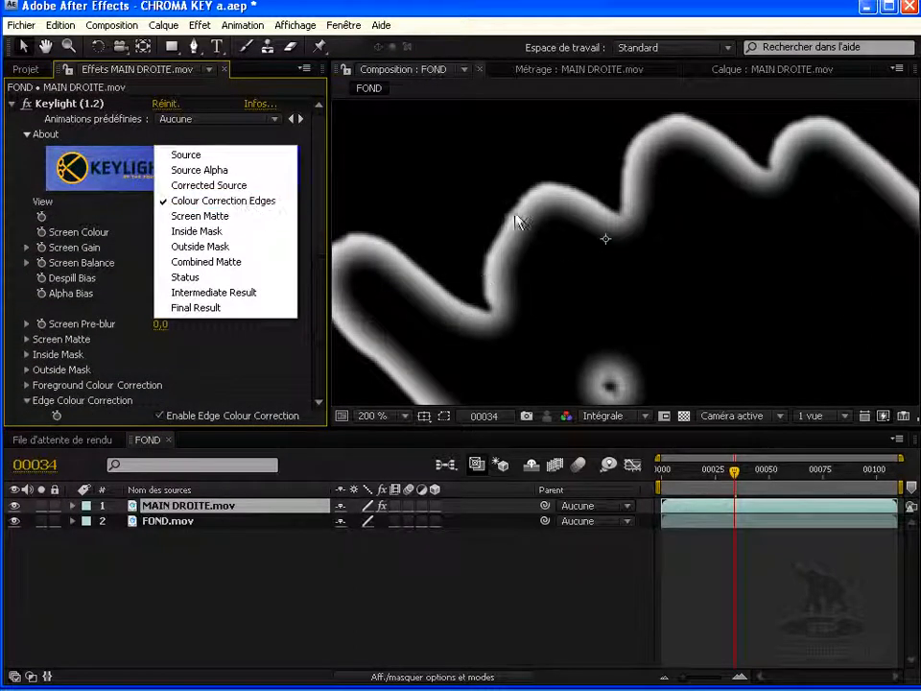
click(197, 308)
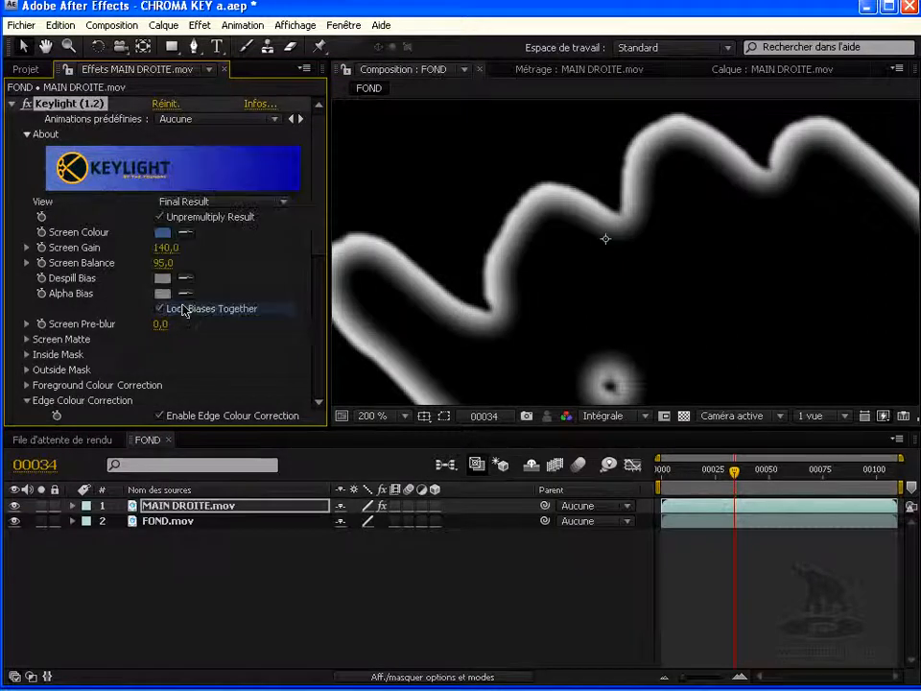
- Try edge Saturation values of -205 and 0, inspecting the desaturated finger edges across the hand
drag(318, 236, 427, 281)
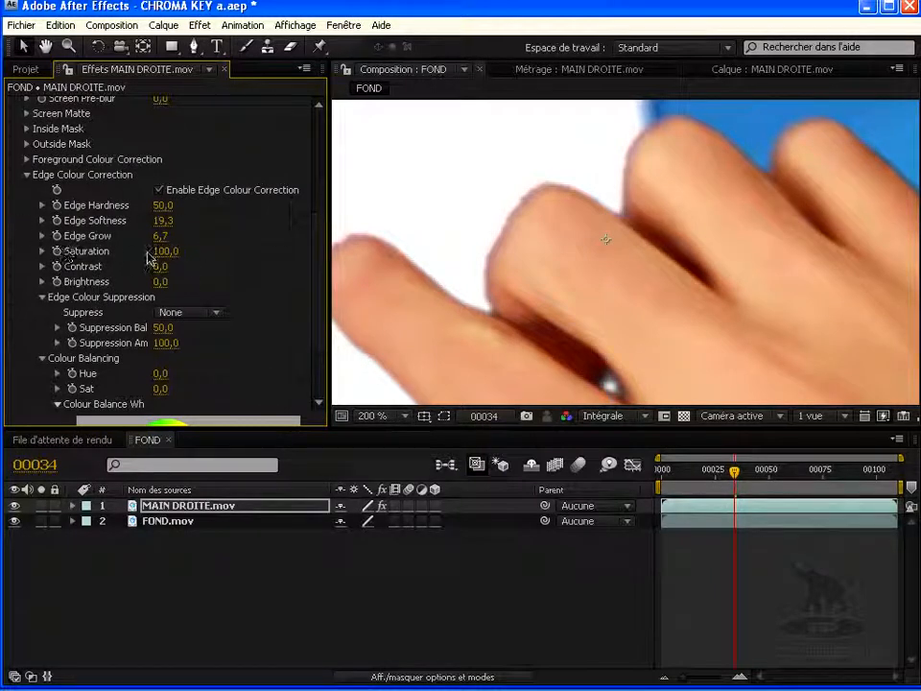
drag(164, 250, 662, 187)
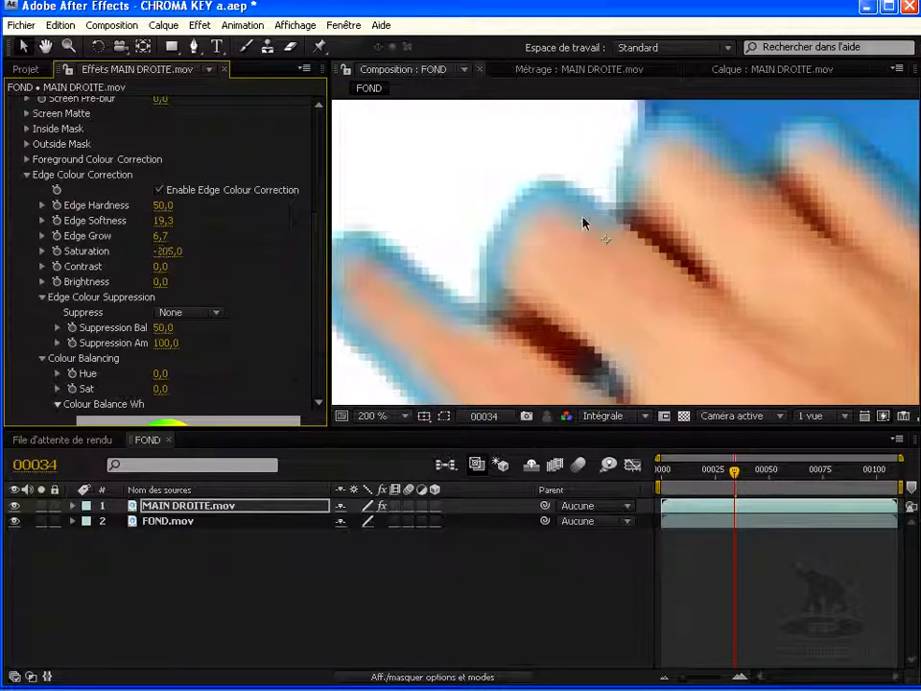
click(169, 250)
text(0)
key(Return)
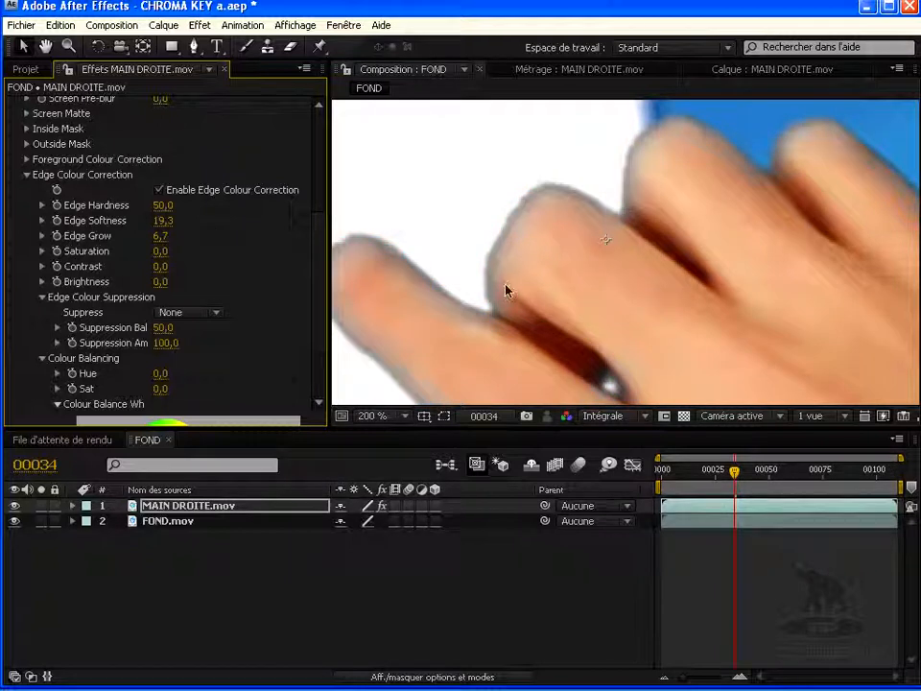
key(space)
drag(451, 338, 550, 129)
drag(735, 366, 574, 270)
drag(578, 213, 490, 384)
drag(638, 126, 634, 288)
drag(614, 171, 580, 292)
drag(413, 350, 574, 260)
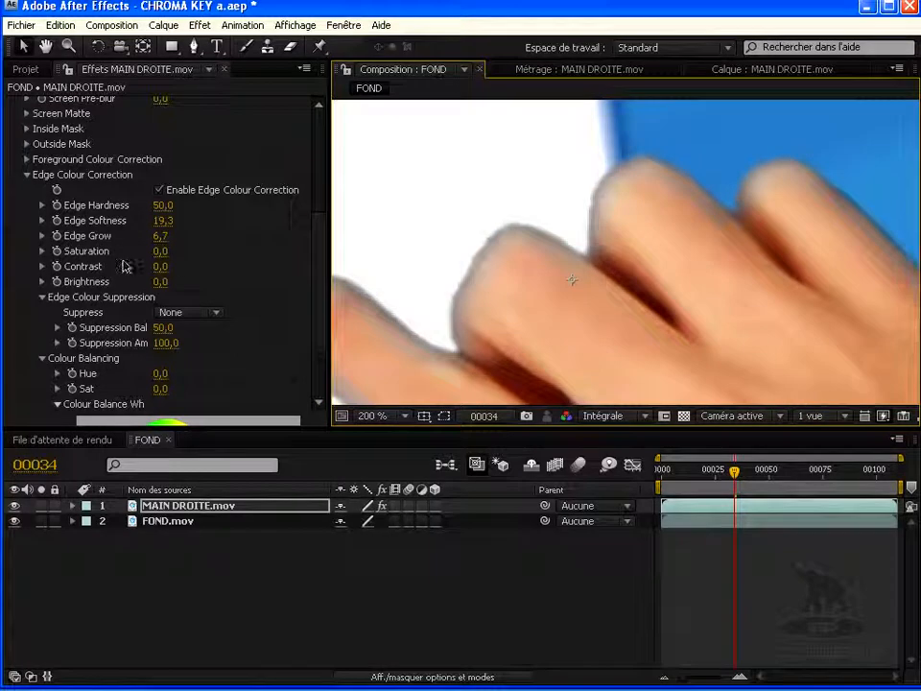
- Restore the Saturation in Edge Colour Correction to 100
click(160, 251)
text(100)
key(Return)
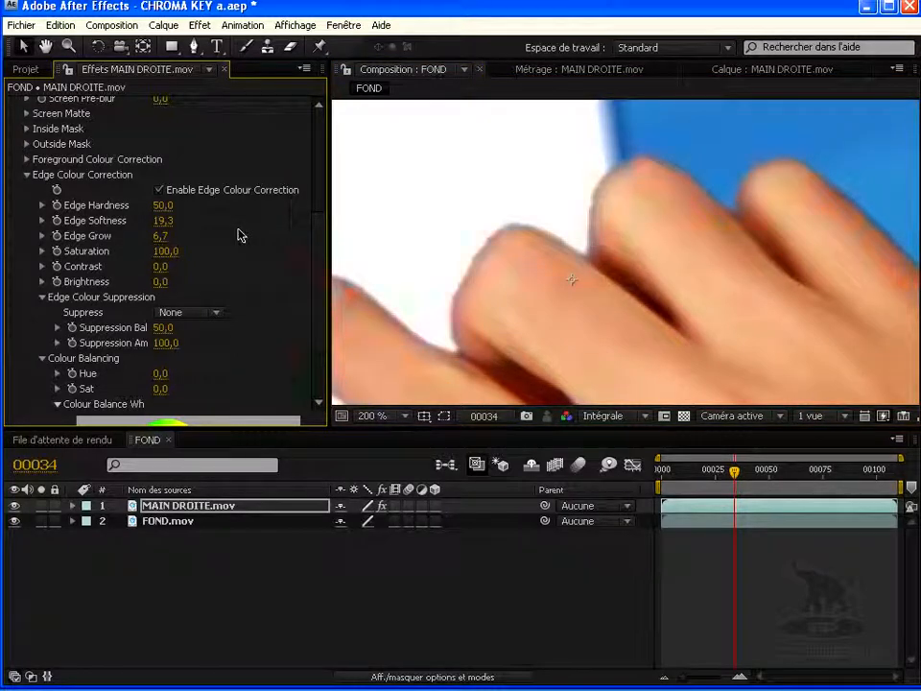
- Try shifting the edge Colour Balancing towards strong red and then pink with the Sat value and colour wheel
scroll(211, 277, down, 1)
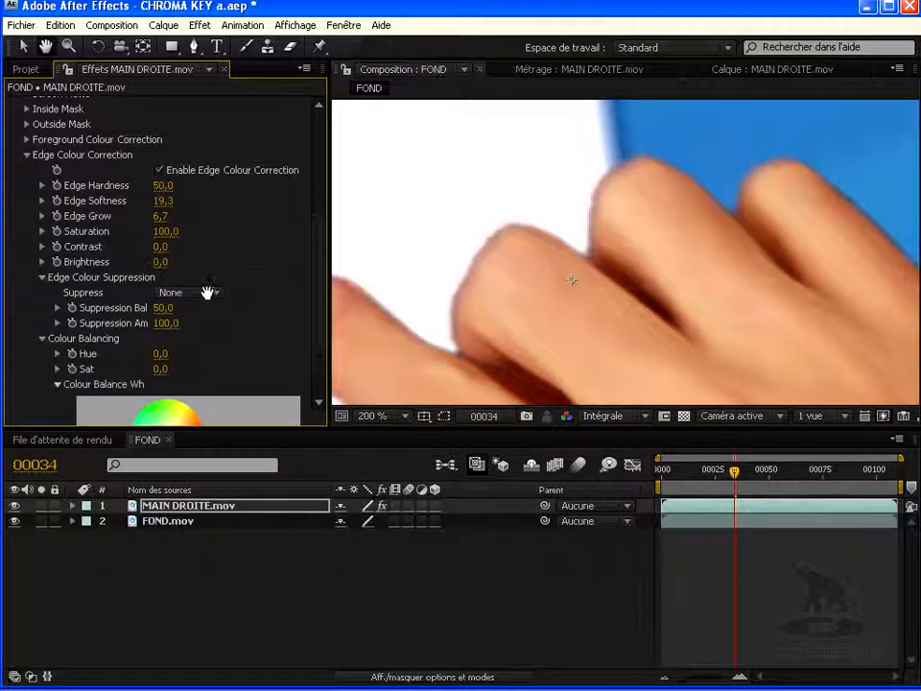
scroll(319, 269, down, 4)
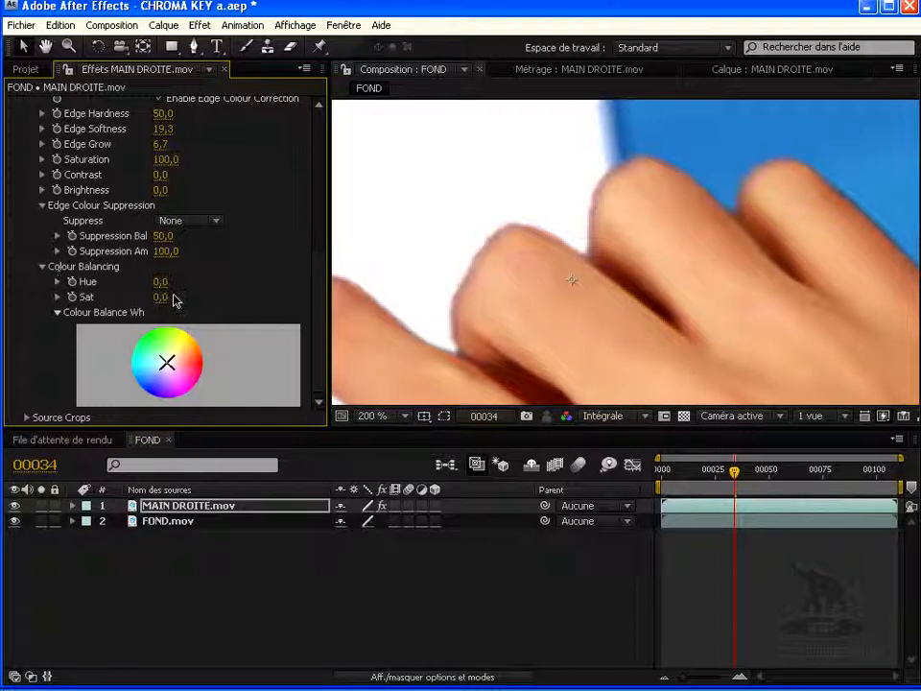
drag(164, 298, 280, 304)
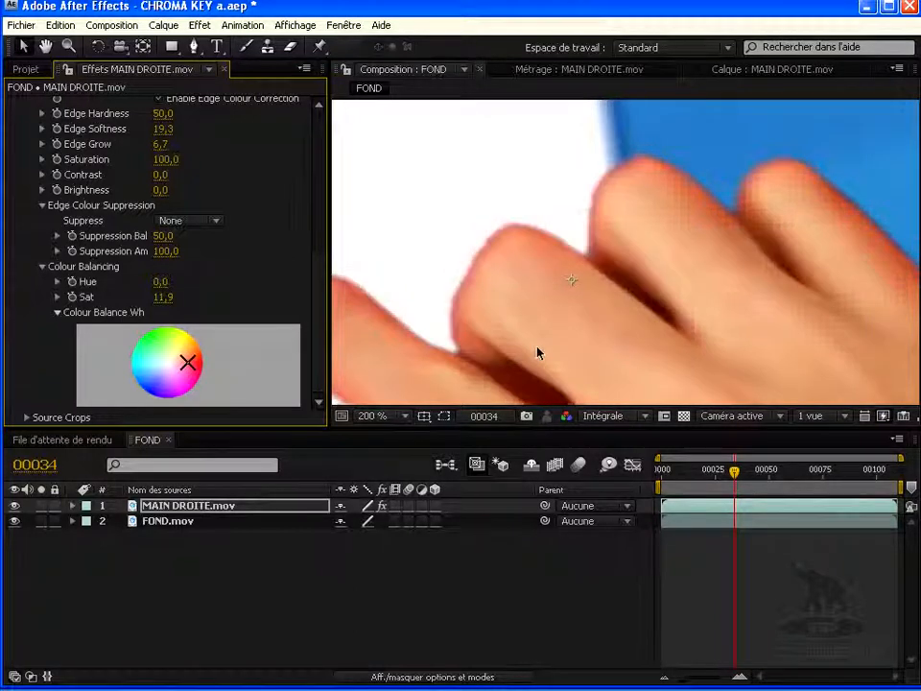
mouse_move(187, 362)
mouse_down()
mouse_move(189, 352)
mouse_move(182, 365)
mouse_up()
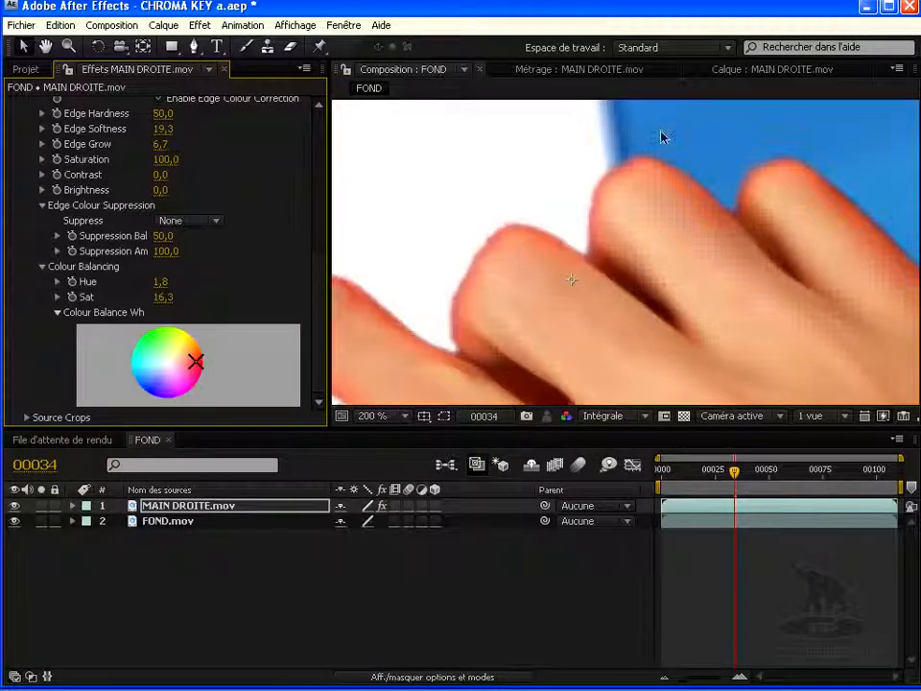
drag(192, 360, 179, 374)
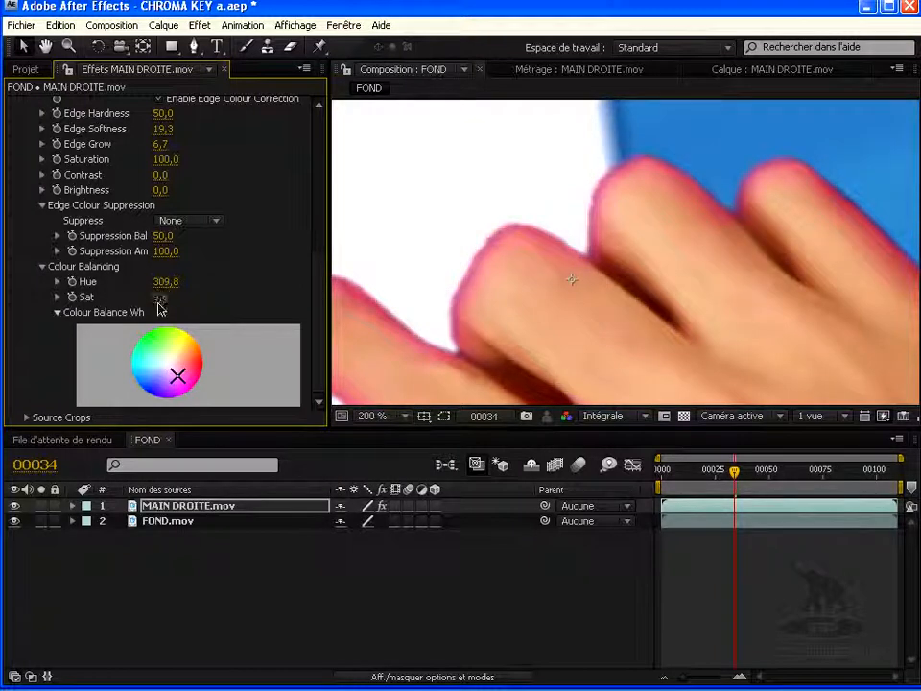
- Set the edge Colour Balancing to Hue 364.8 and Sat 3.2 for a subtle warm tint
drag(149, 298, 173, 309)
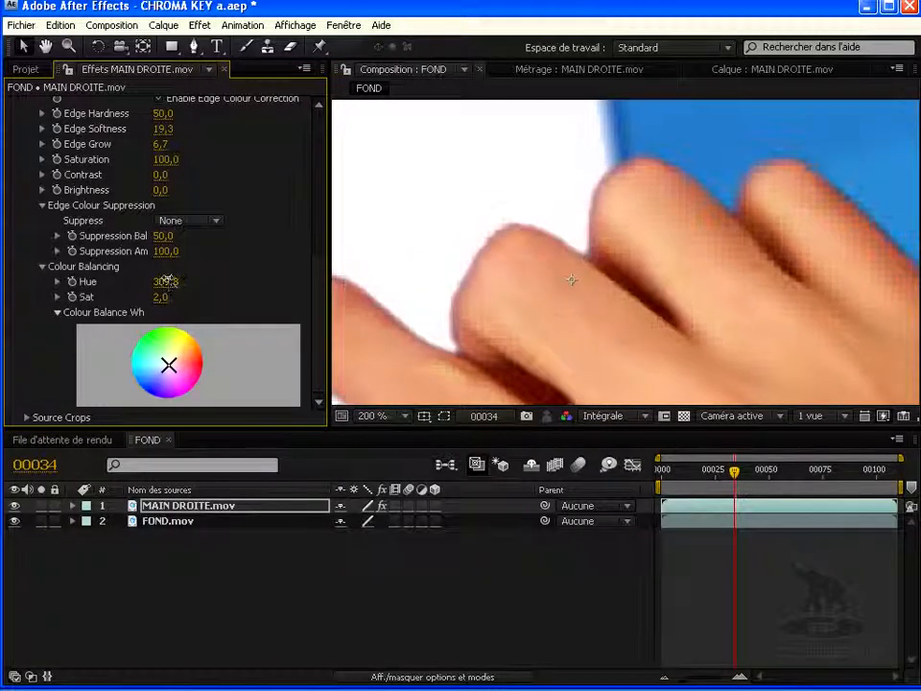
drag(146, 280, 212, 277)
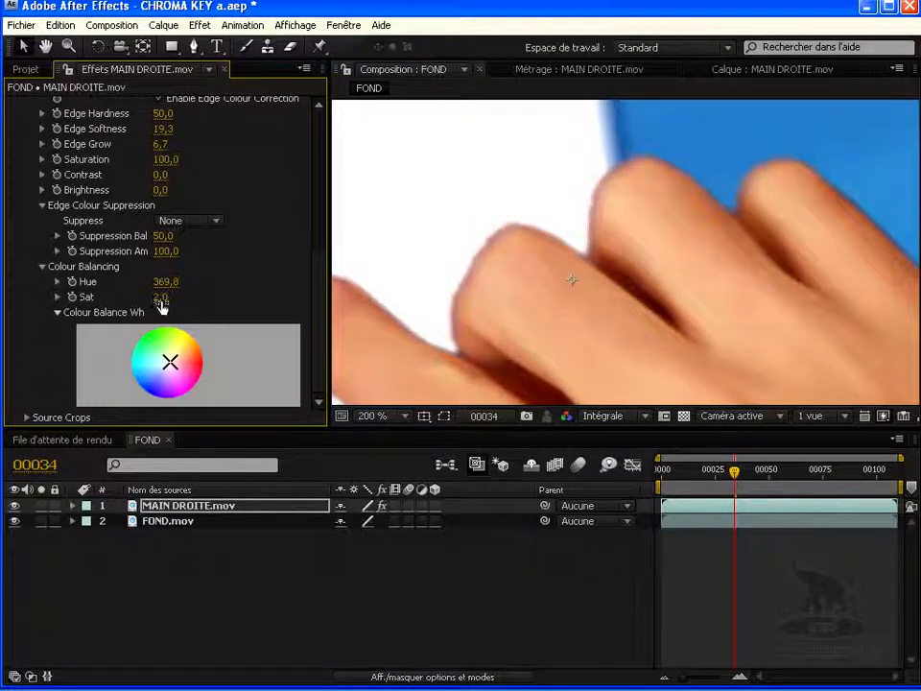
drag(171, 294, 160, 279)
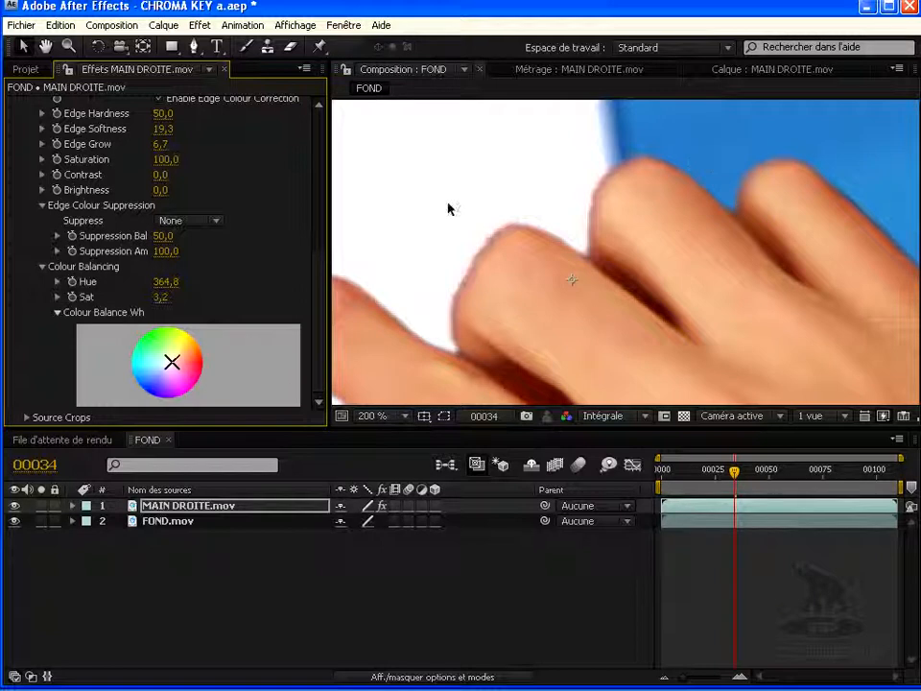
- Compare Cyan, Blue and Red as the suppressed colour in Edge Colour Suppression and settle on Blue
click(189, 225)
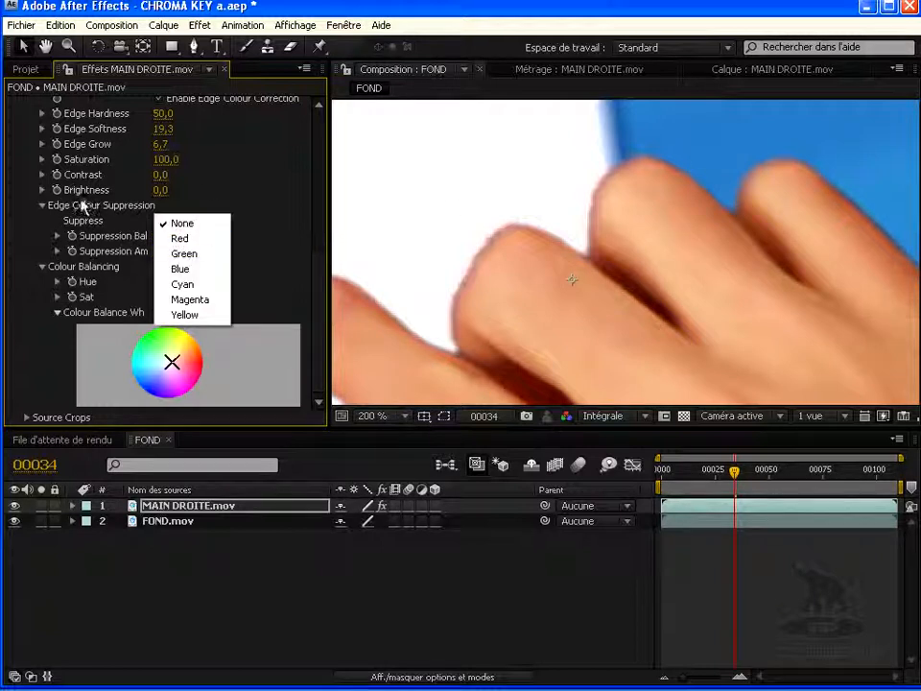
click(199, 225)
click(199, 225)
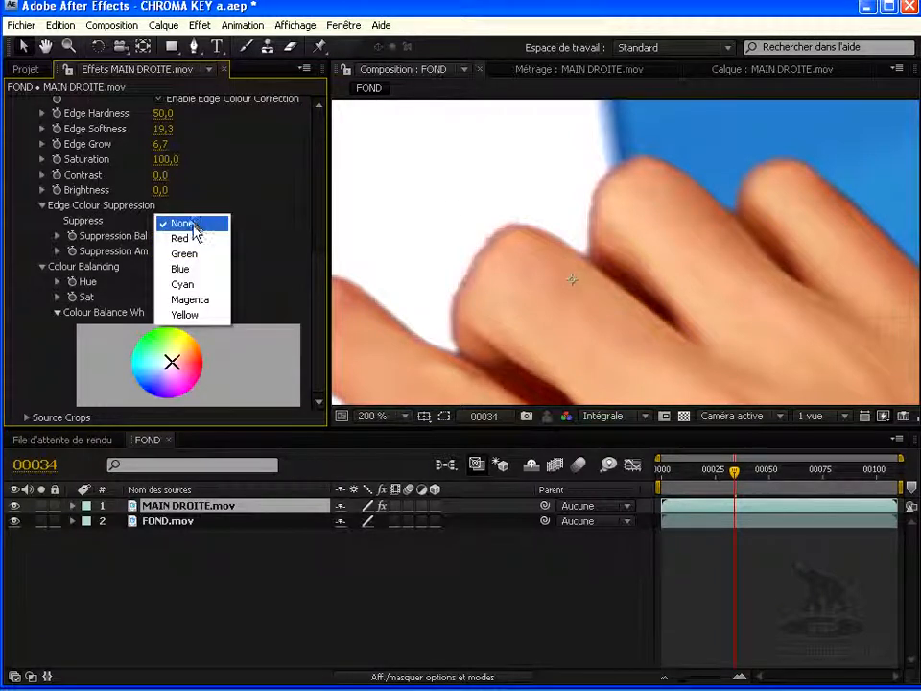
click(193, 285)
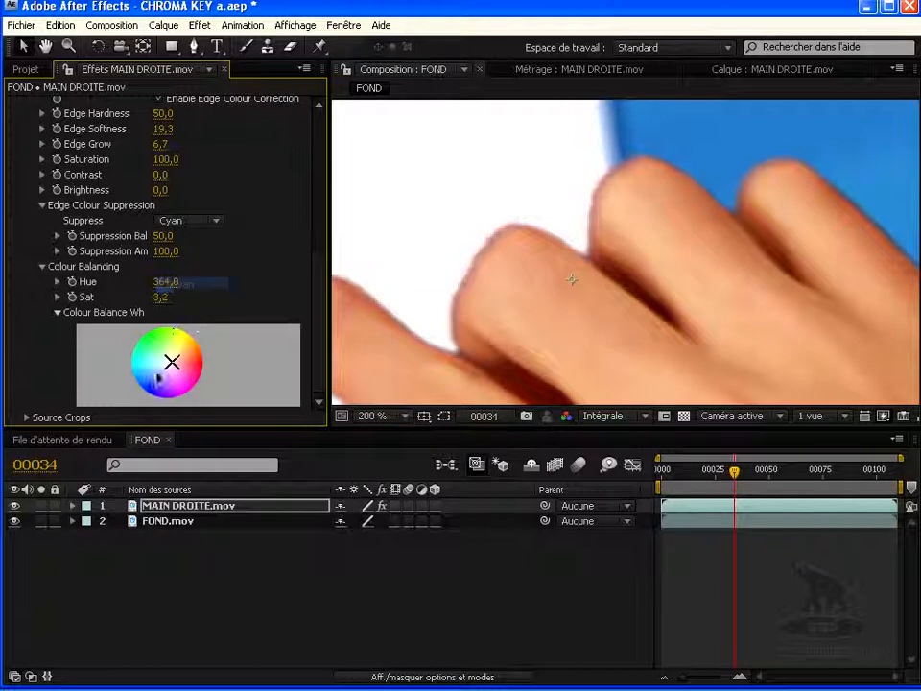
click(187, 221)
click(181, 204)
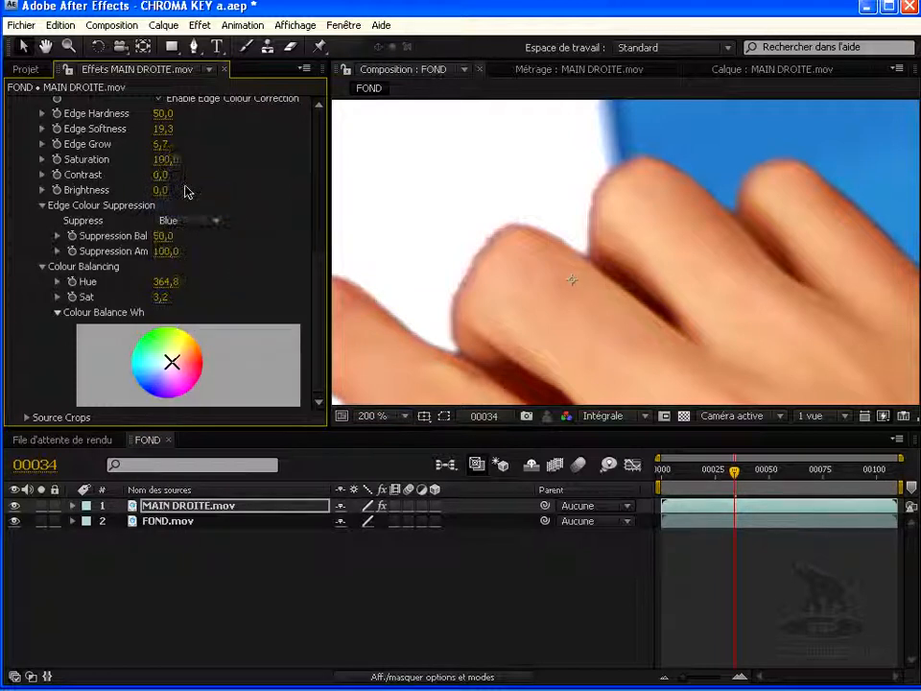
click(188, 221)
click(182, 190)
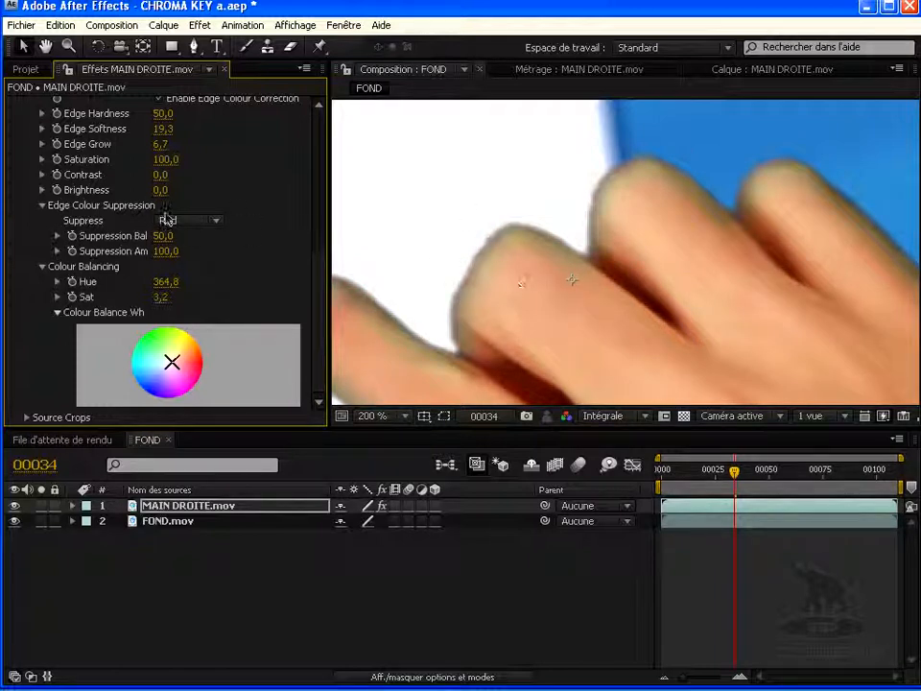
click(161, 219)
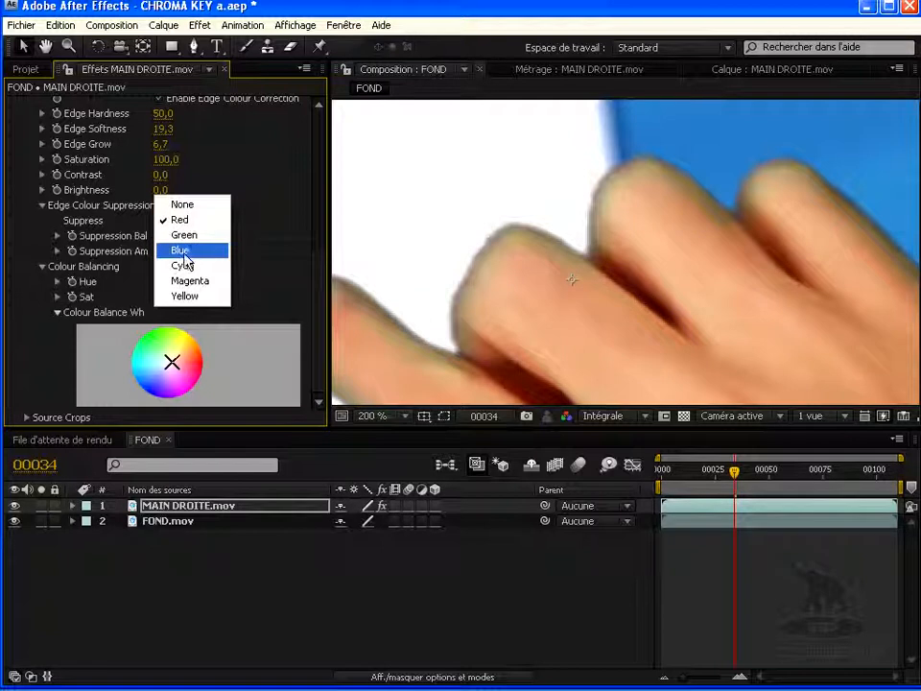
click(182, 252)
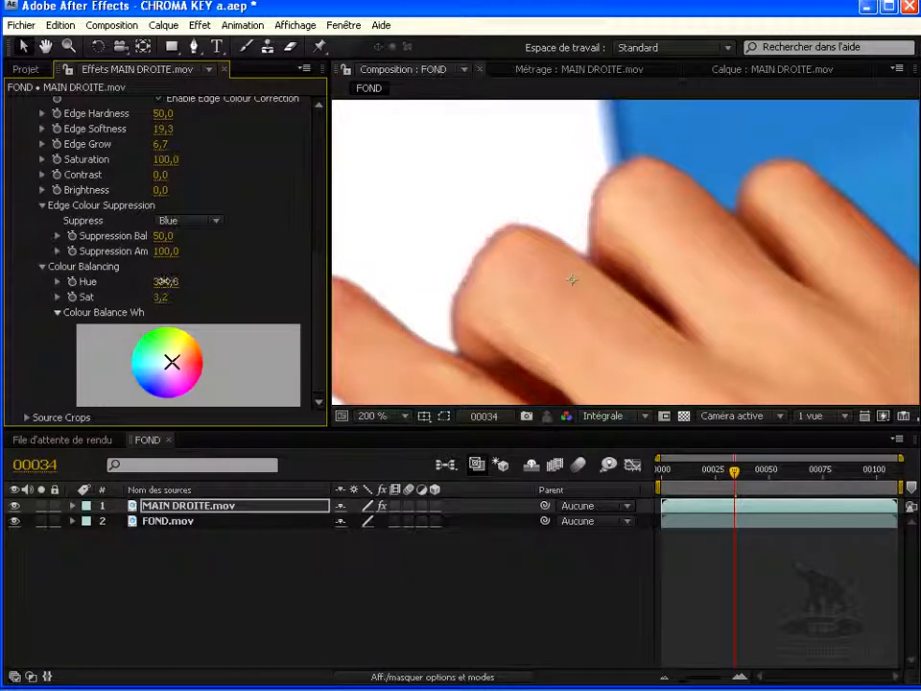
- Adjust the fast preview setting and set the edge Colour Balancing Hue to 376.1
drag(125, 280, 107, 281)
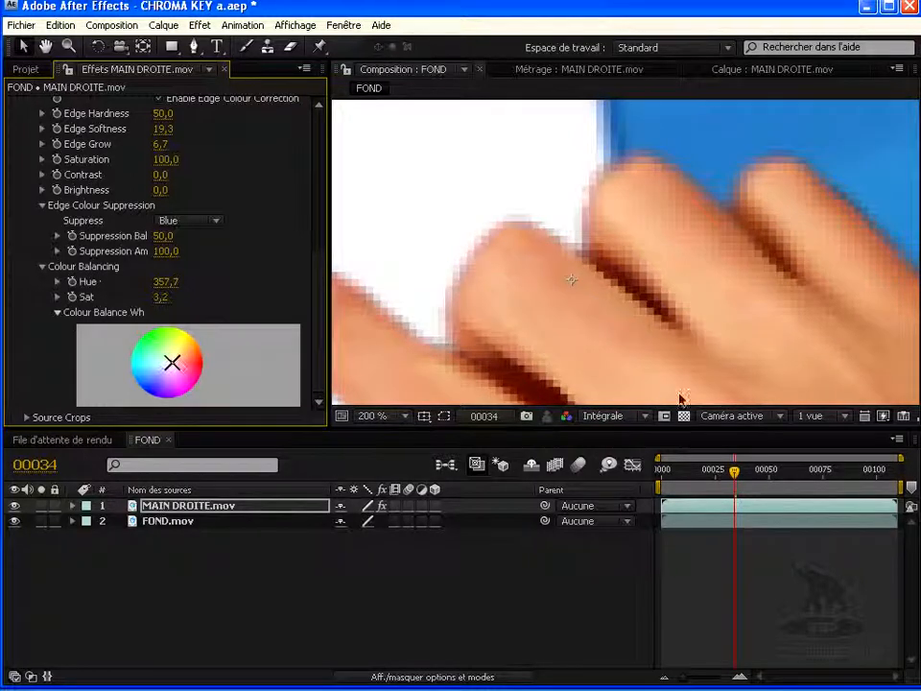
click(883, 415)
click(695, 465)
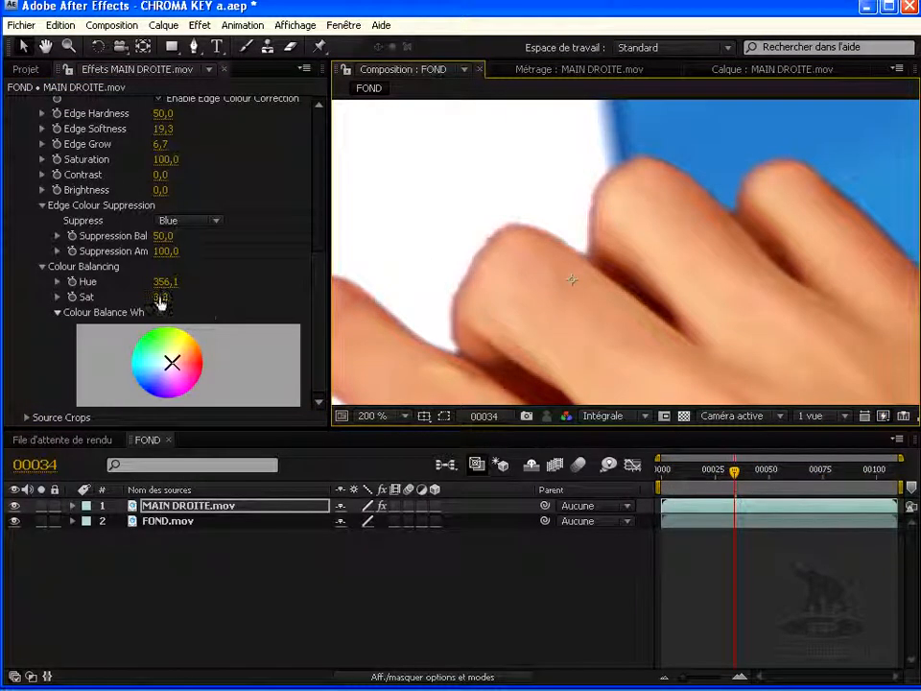
drag(164, 282, 210, 282)
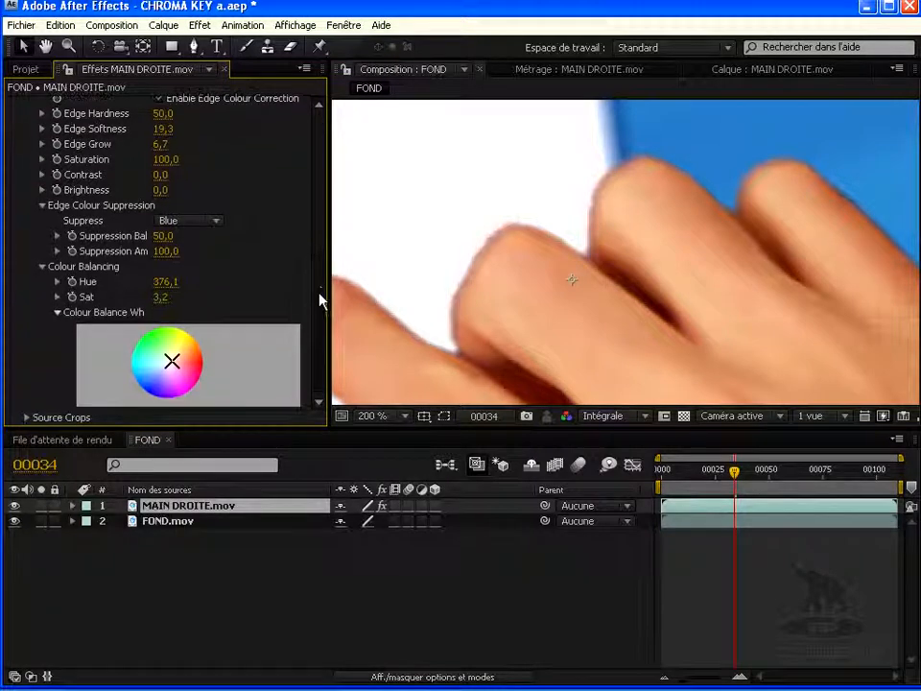
- Collapse the Edge Colour Correction settings and expand Keylight's Source Crops settings
click(41, 207)
click(43, 265)
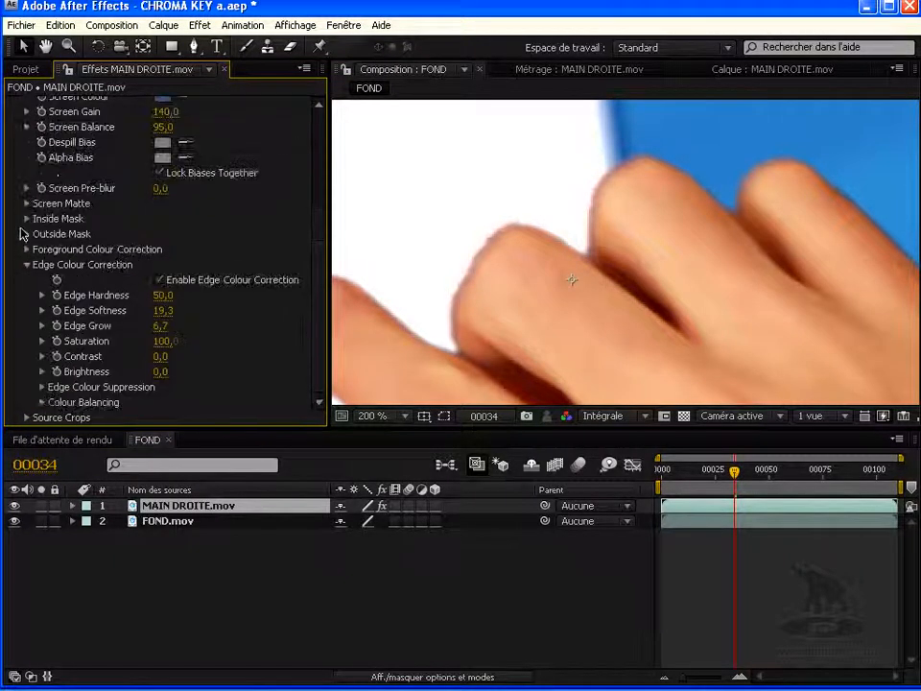
click(27, 266)
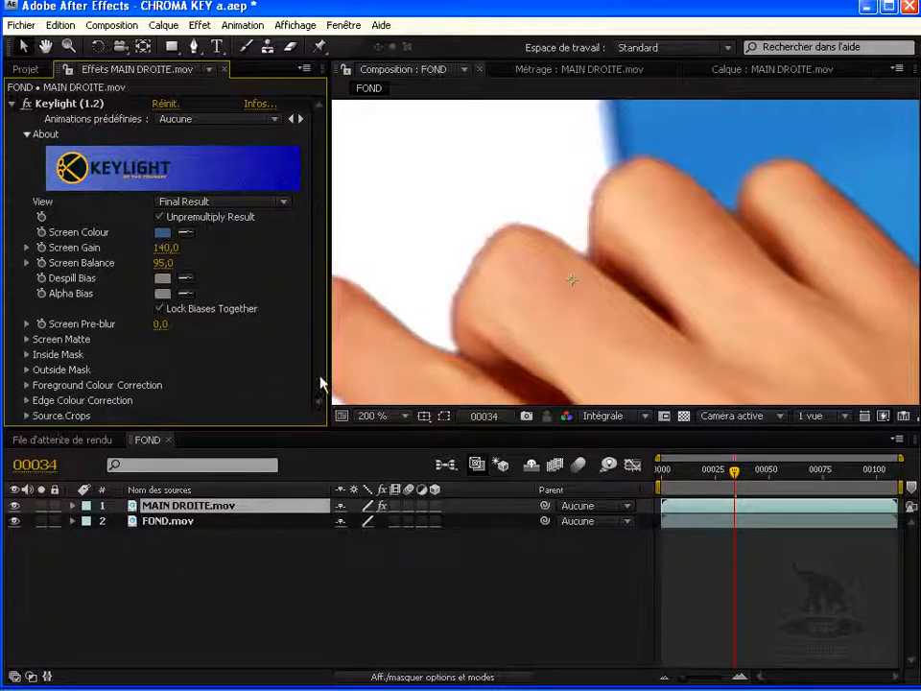
click(27, 416)
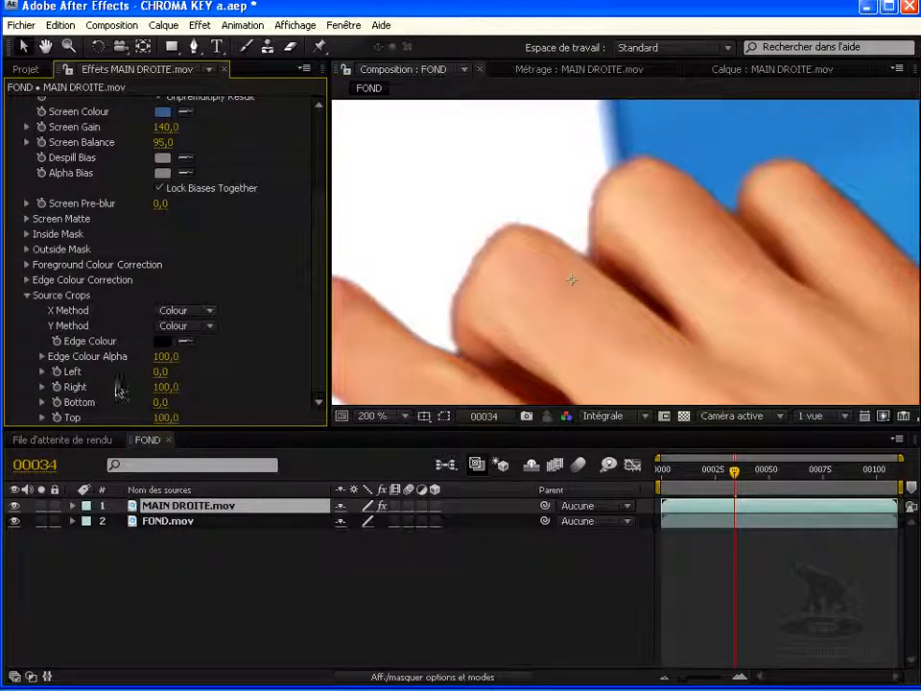
- Try a Left source crop of 43 on the hand layer while keeping the X Method on Colour
click(374, 416)
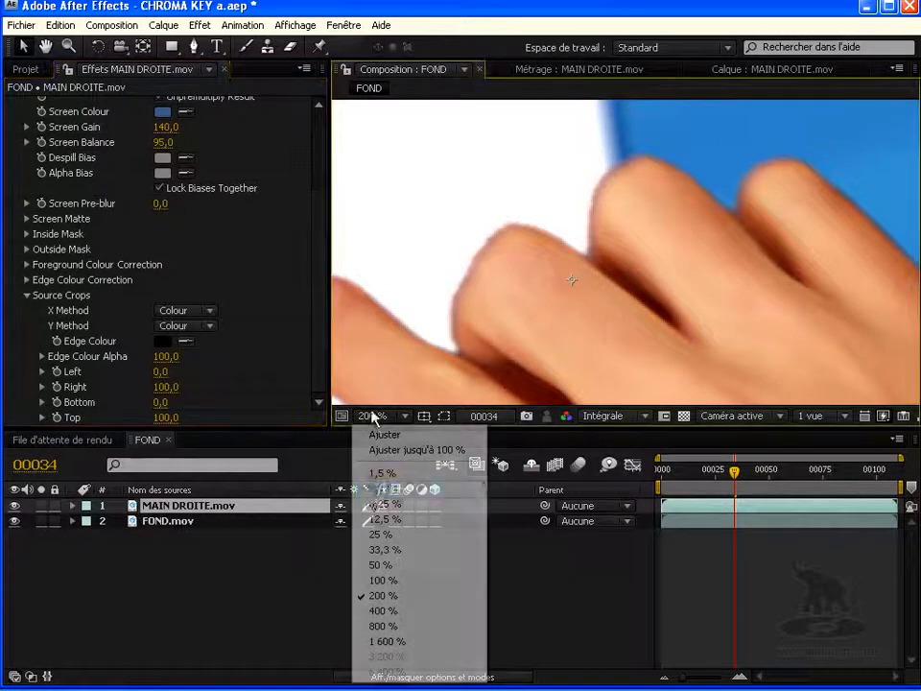
click(382, 581)
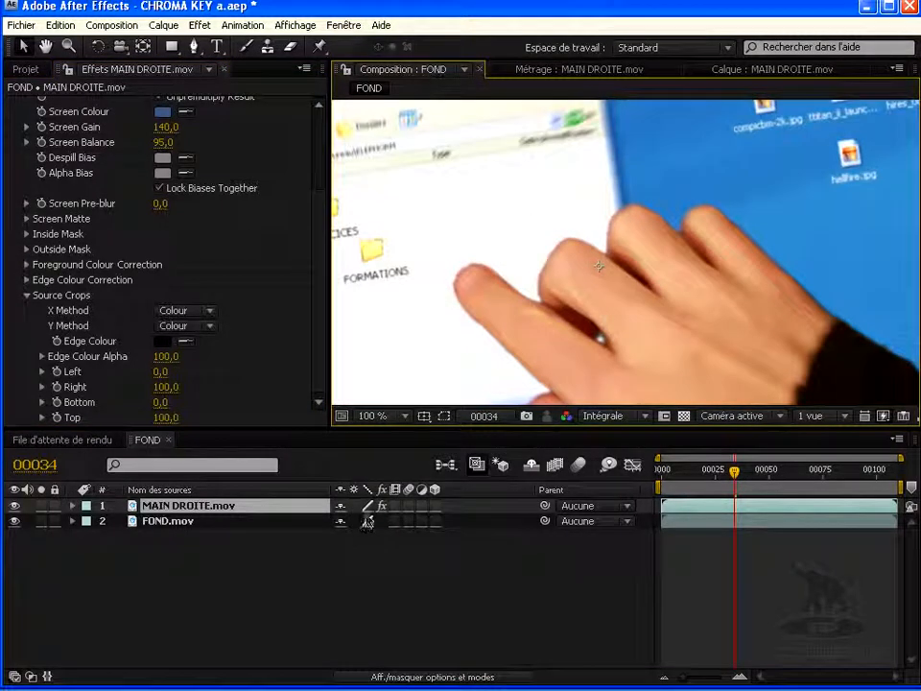
click(371, 424)
click(374, 564)
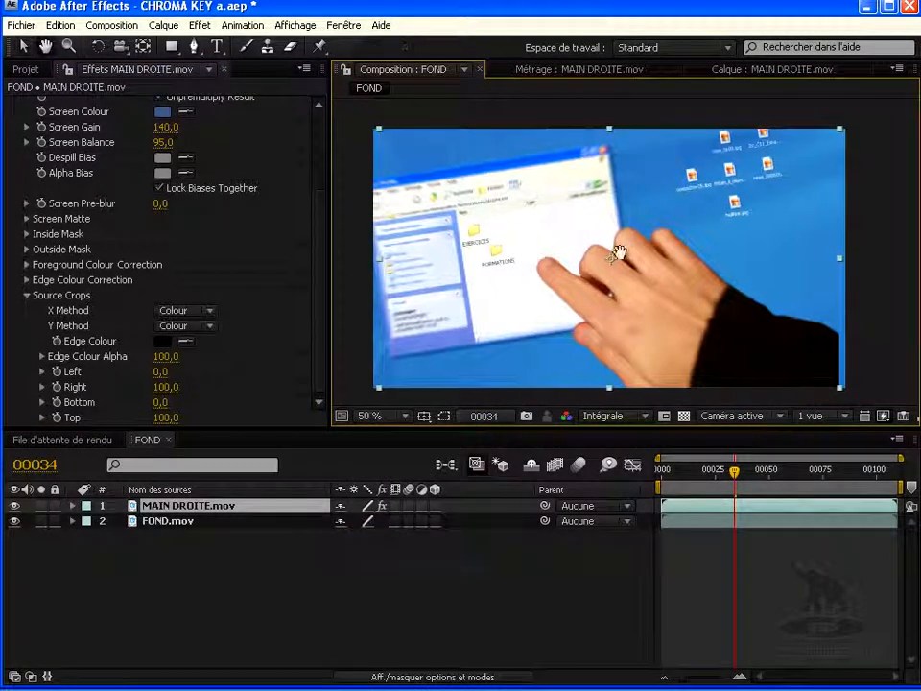
click(74, 299)
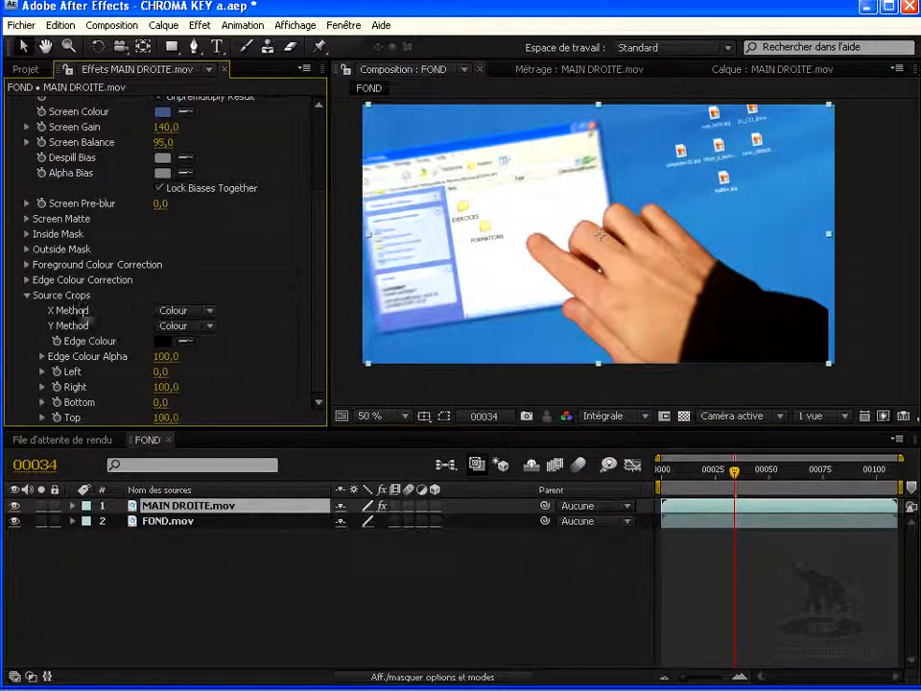
drag(160, 372, 219, 385)
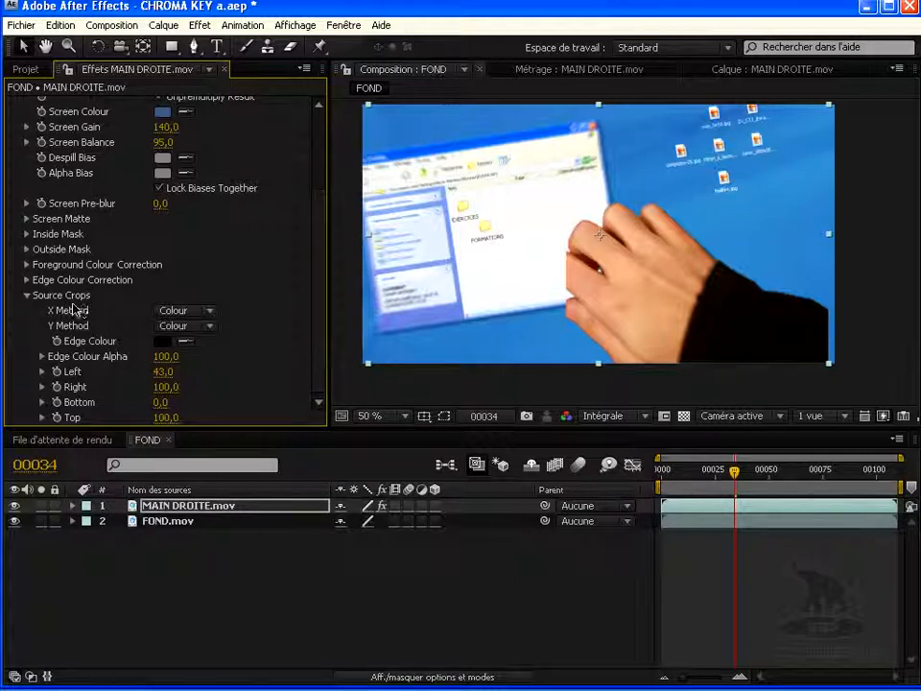
click(195, 315)
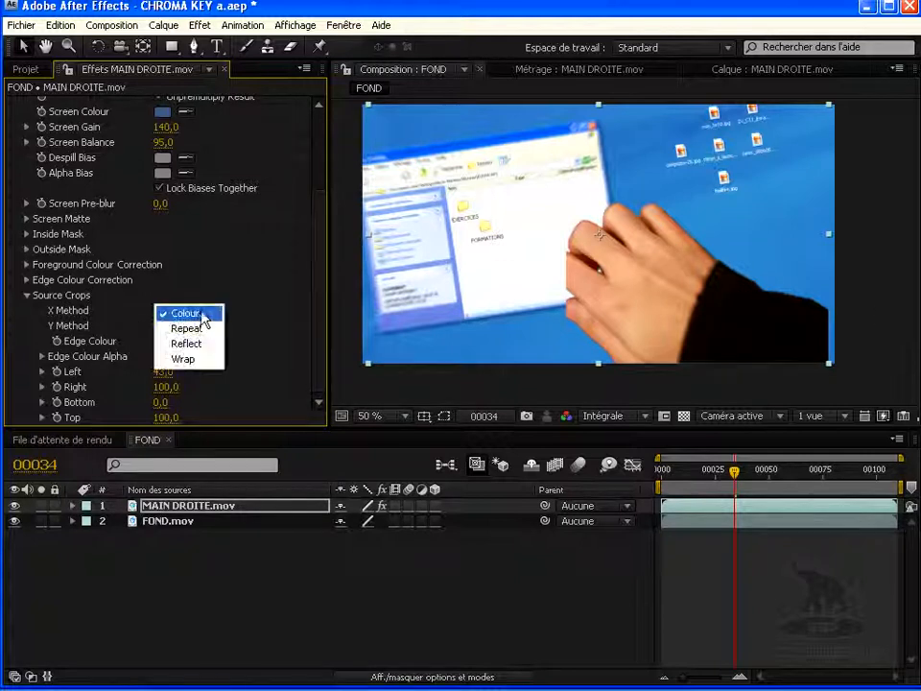
click(205, 317)
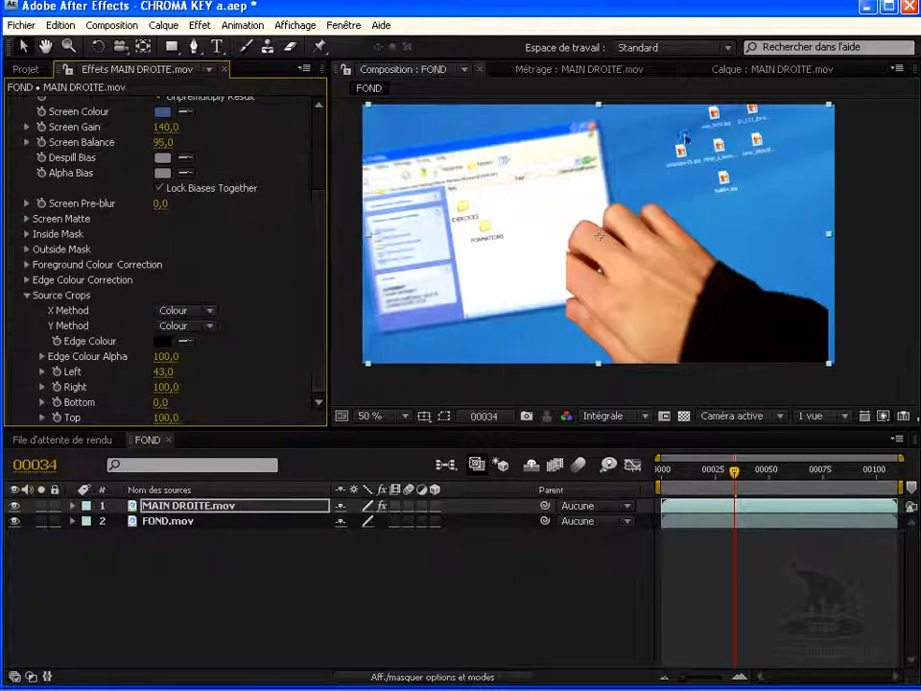
- Try the Repeat X Method for the source crop with Left set to 41
click(184, 311)
click(186, 328)
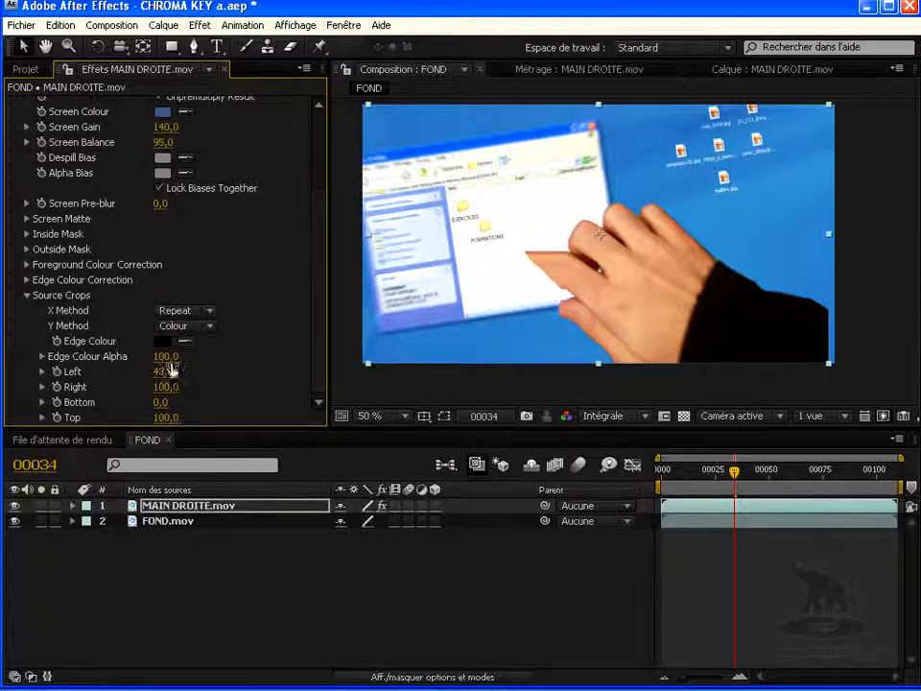
drag(136, 374, 168, 381)
- Set Keylight's Outside Mask to Aucune so the EXT mask is no longer used
drag(320, 309, 319, 272)
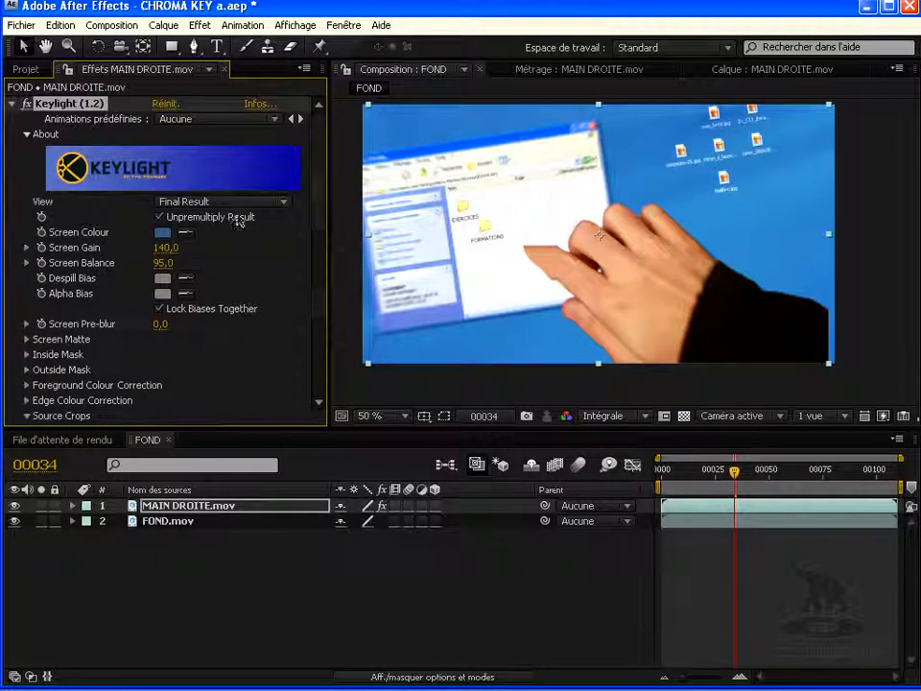
scroll(319, 288, down, 5)
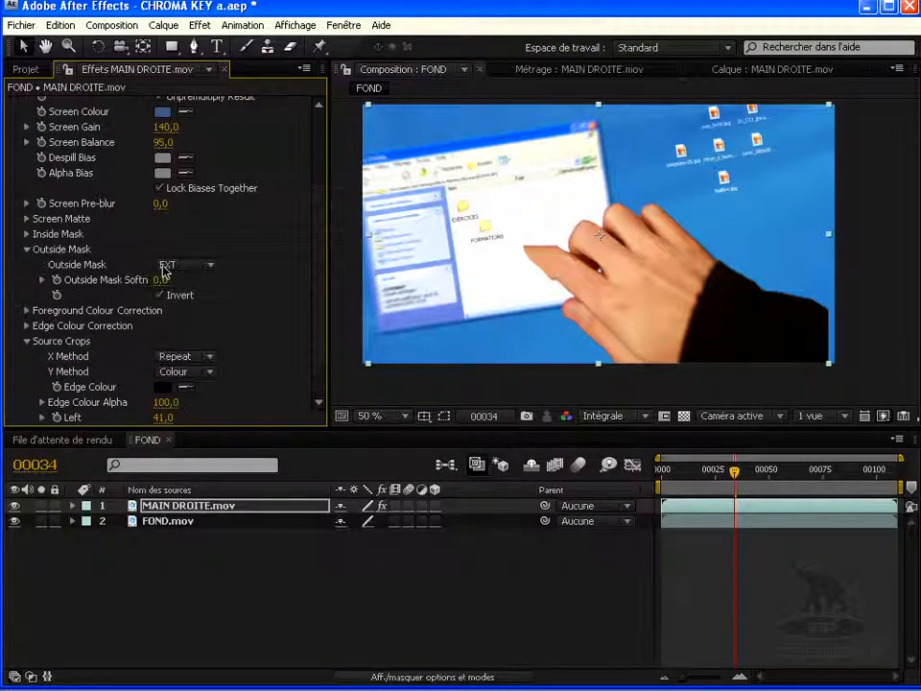
click(182, 265)
click(186, 229)
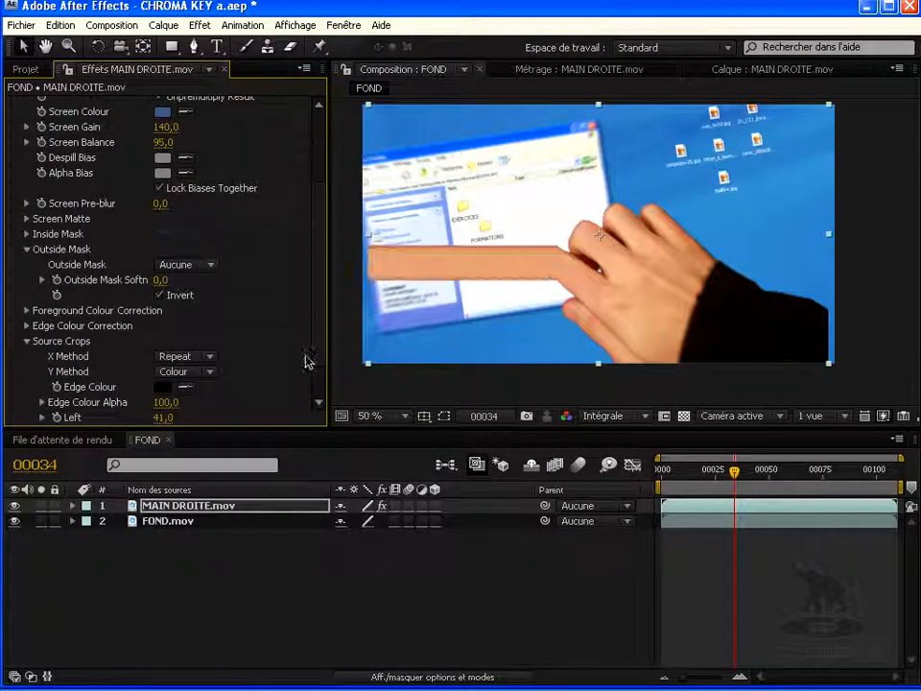
scroll(288, 369, down, 3)
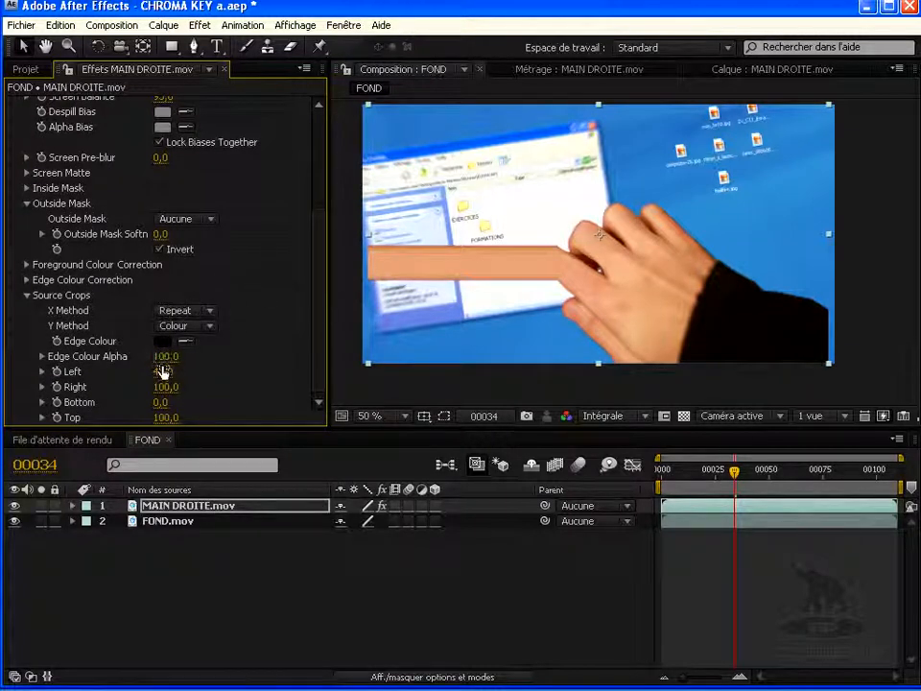
- Test the repeated edge pixels with Left source crop values of 32, 51 and 53
mouse_move(156, 371)
mouse_down()
mouse_move(128, 371)
mouse_move(153, 371)
mouse_move(146, 368)
mouse_up()
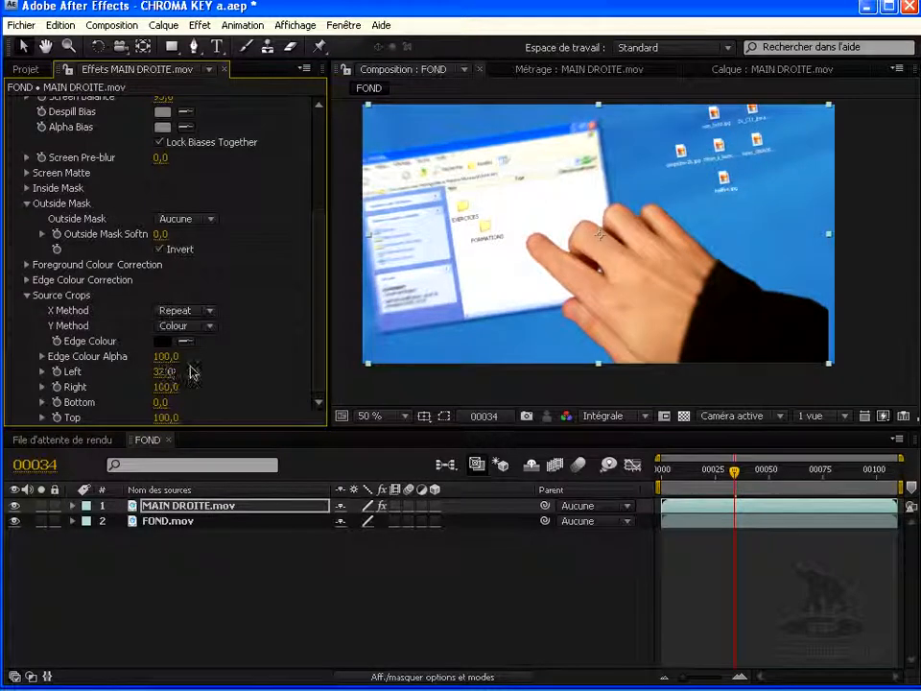
drag(169, 372, 187, 372)
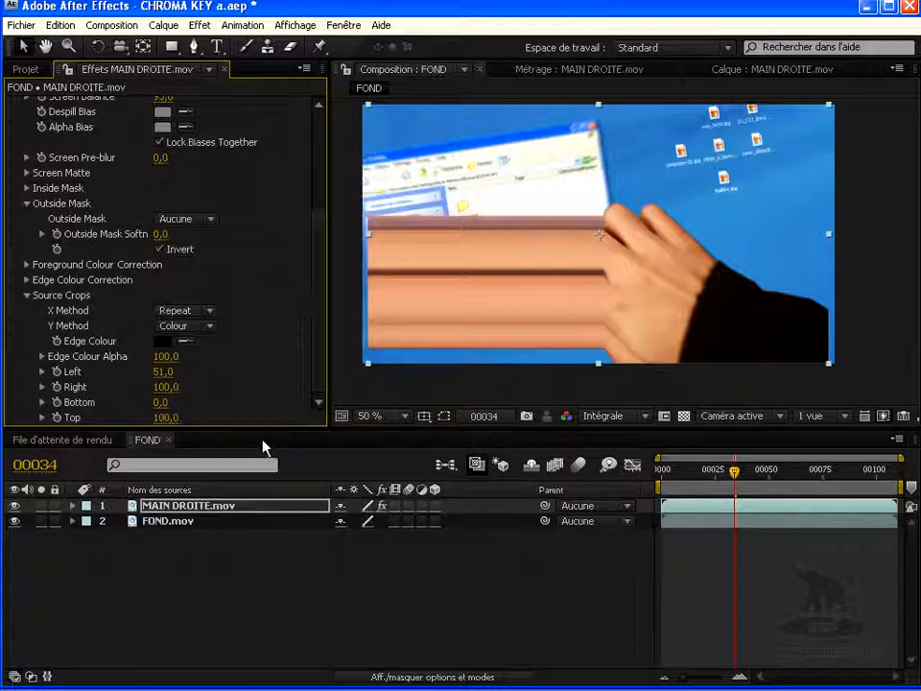
drag(161, 379, 178, 363)
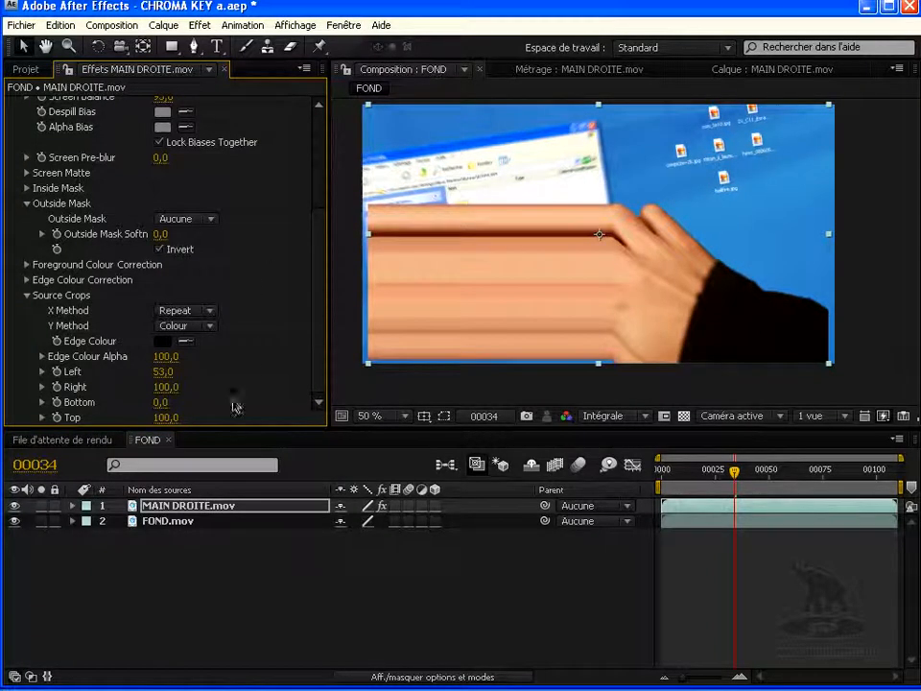
scroll(248, 358, up, 4)
scroll(321, 317, down, 4)
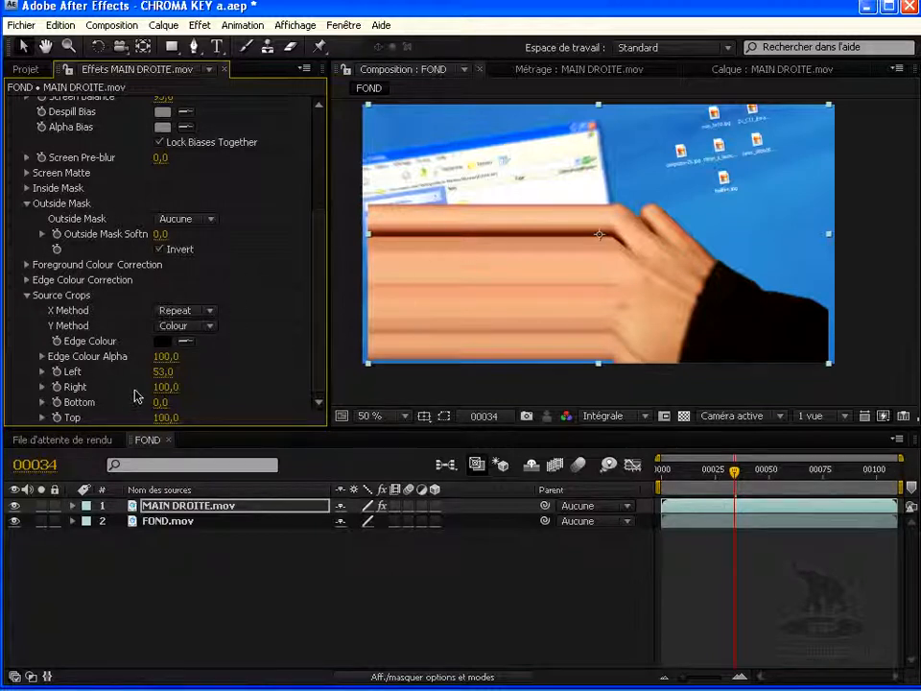
mouse_move(322, 272)
mouse_down()
mouse_move(325, 238)
mouse_move(320, 288)
mouse_up()
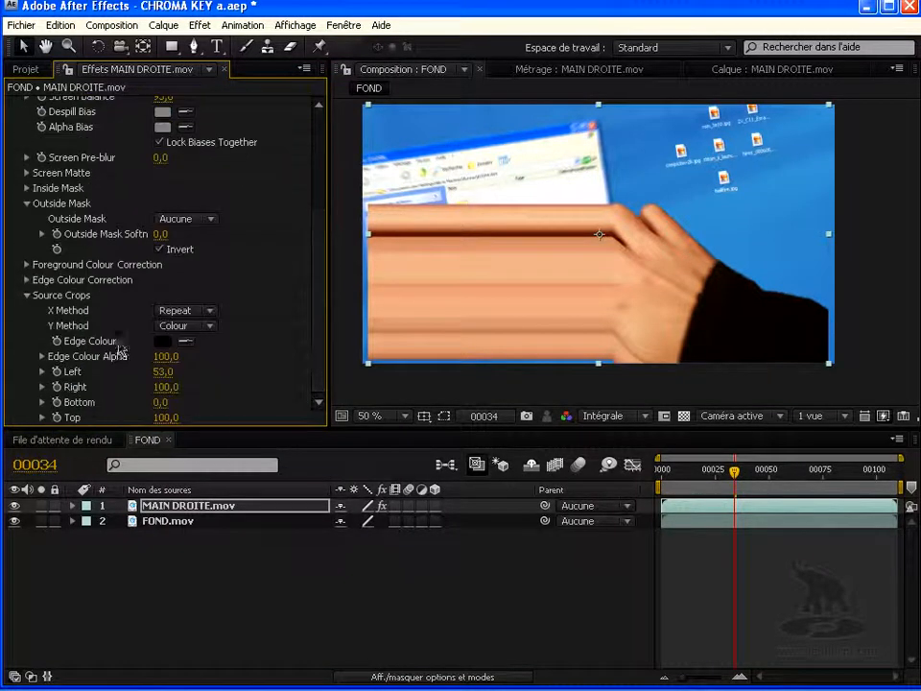
- Return the Source Crops X Method to Colour, with Edge Colour Alpha at 0 and Left at 0
click(172, 310)
click(177, 294)
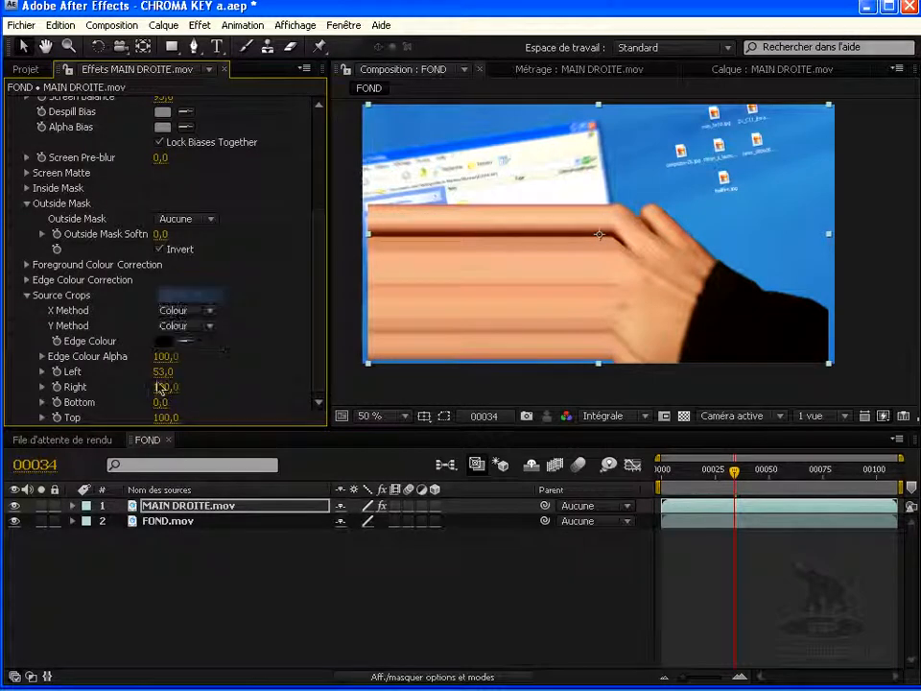
click(164, 356)
text(0)
key(Return)
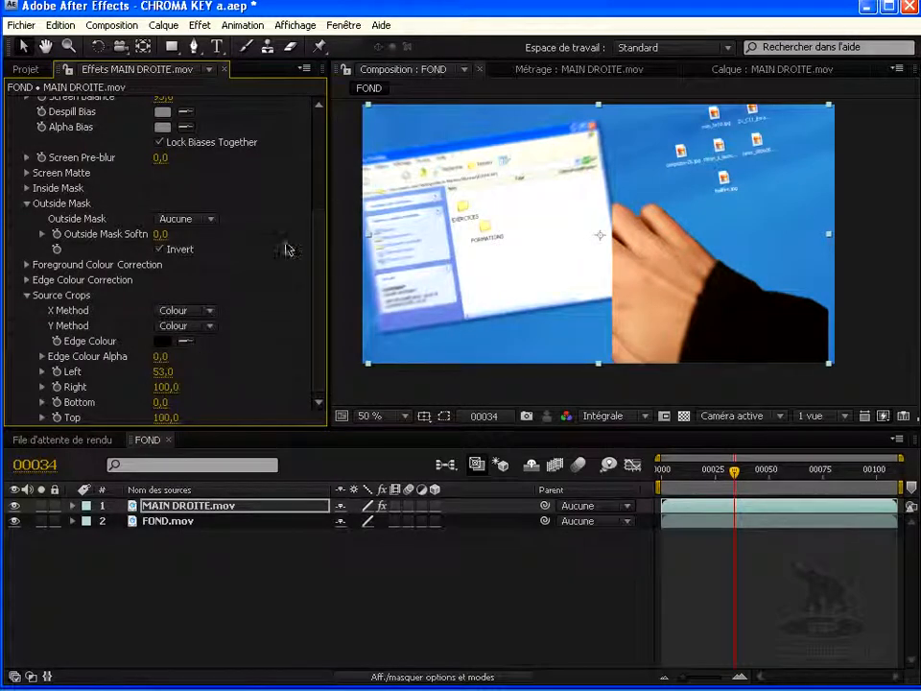
drag(168, 384, 90, 366)
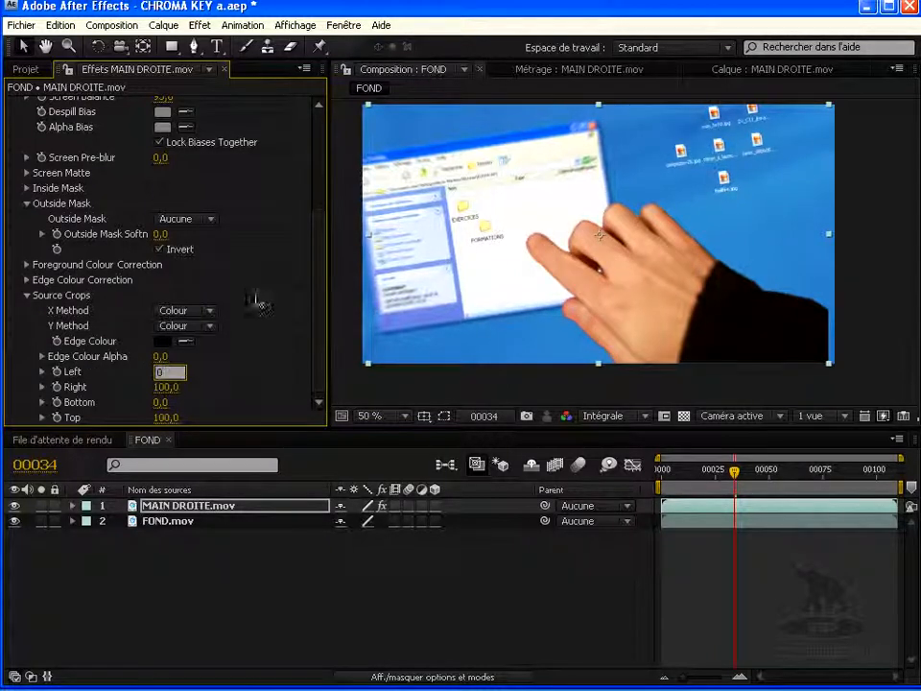
- Collapse Keylight's settings, deselect the layer and move the current time to frame 35
scroll(323, 325, up, 3)
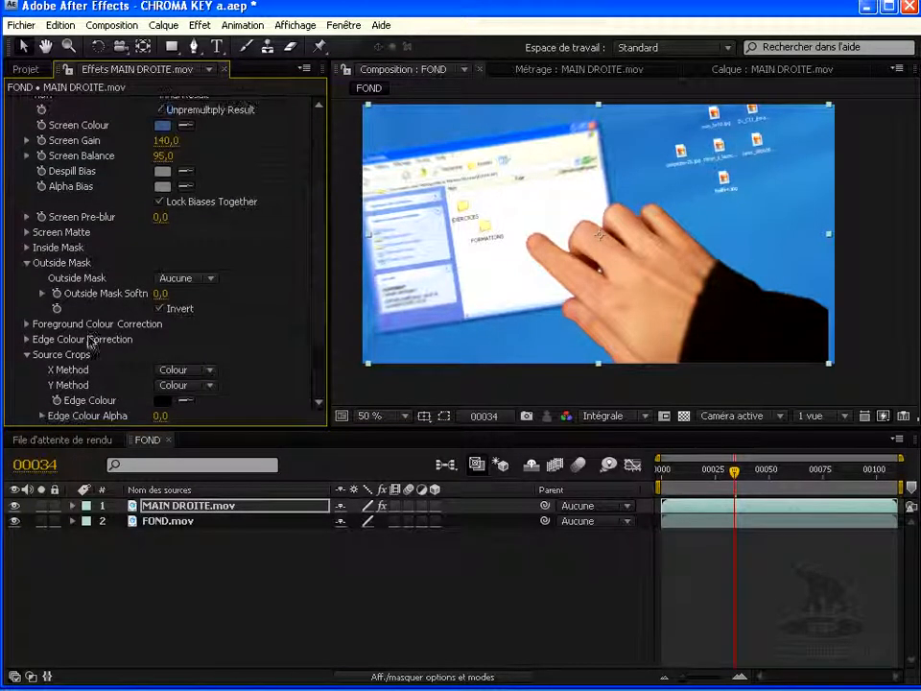
scroll(322, 317, up, 3)
scroll(323, 315, up, 1)
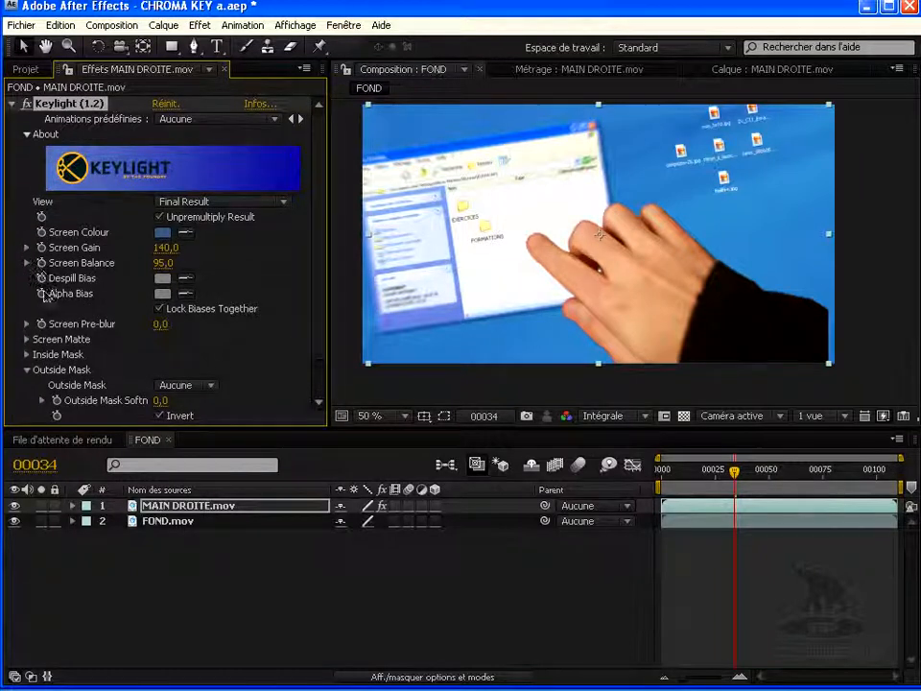
click(27, 370)
click(11, 103)
click(230, 600)
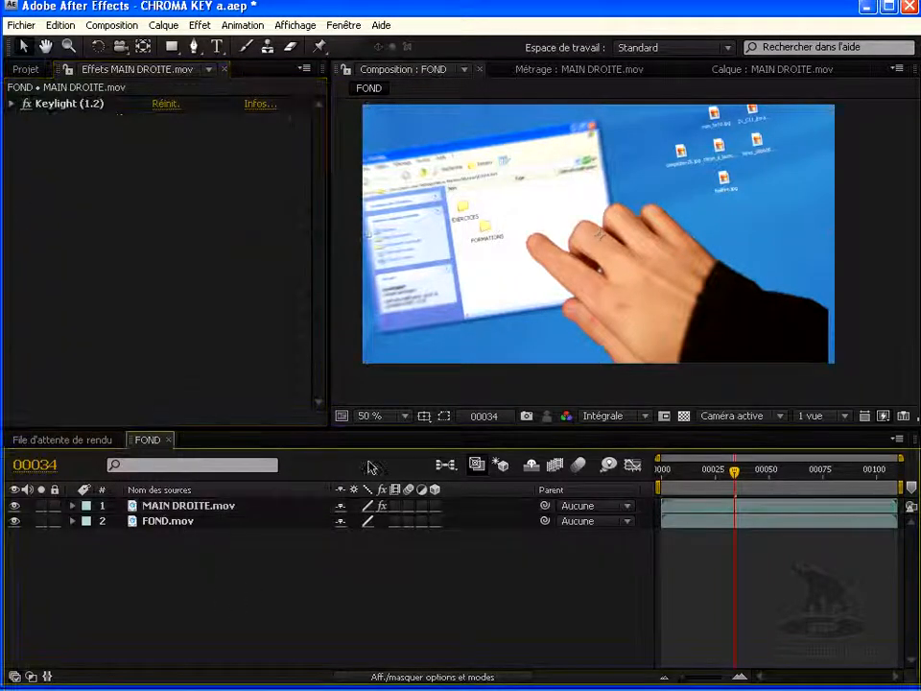
mouse_move(742, 480)
mouse_down()
mouse_move(680, 471)
mouse_move(738, 471)
mouse_up()
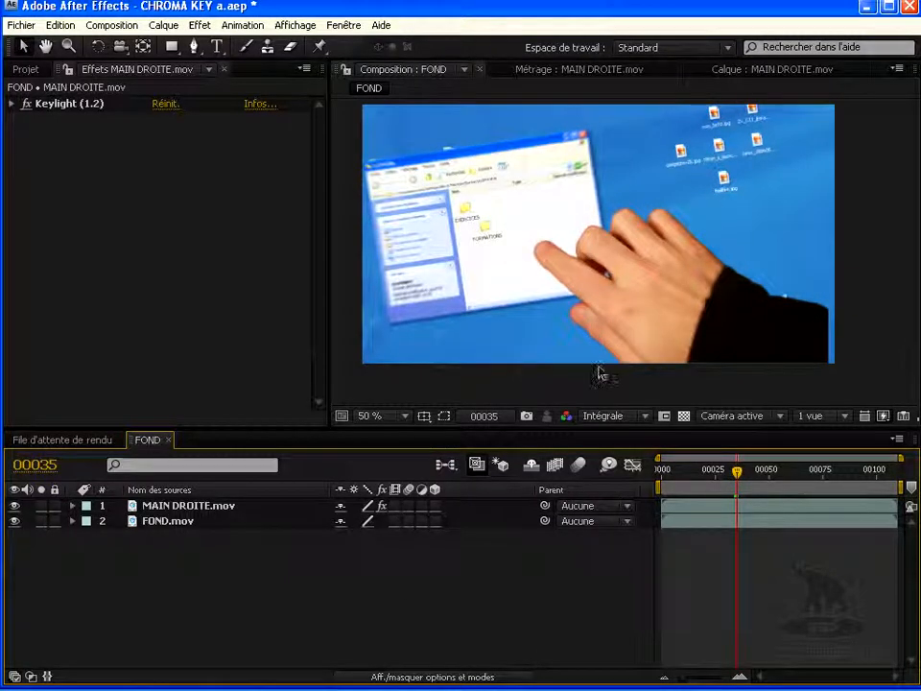
- Duplicate the MAIN DROITE.mov layer and rename the lower copy REFLET
click(160, 510)
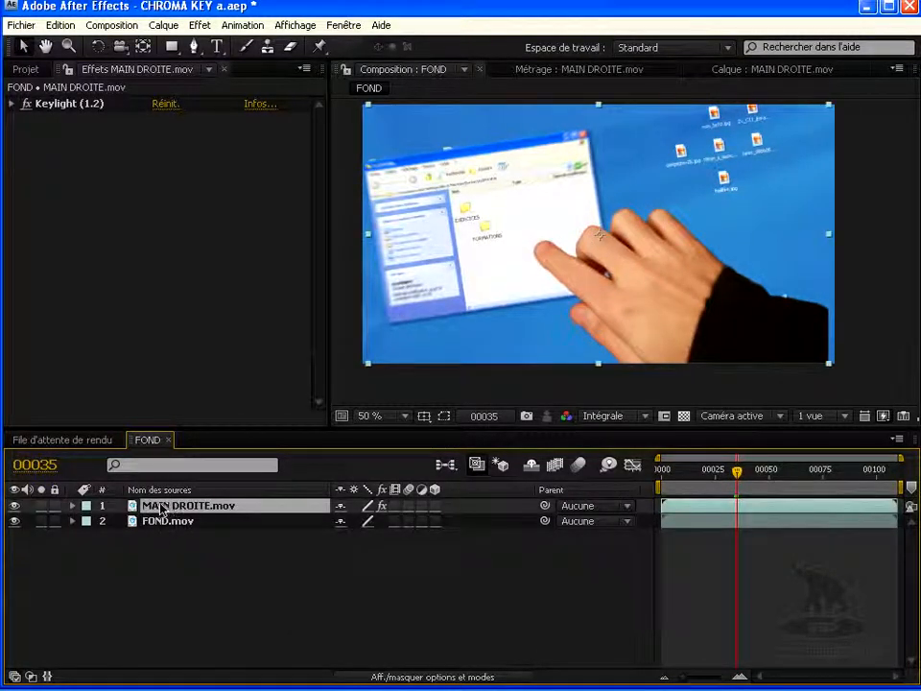
key(ctrl+d)
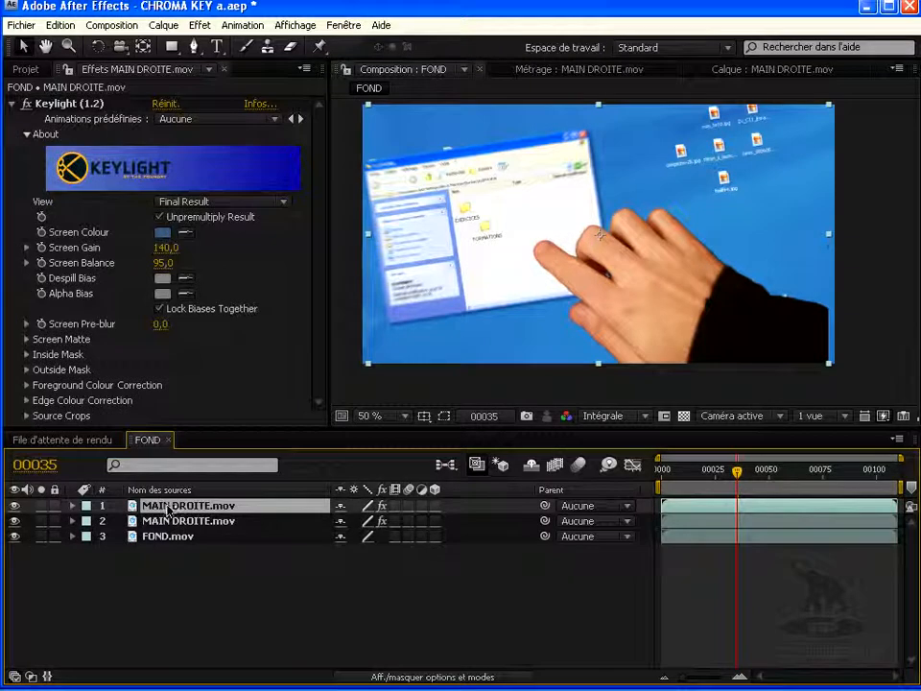
click(183, 521)
key(Return)
text(REFLE)
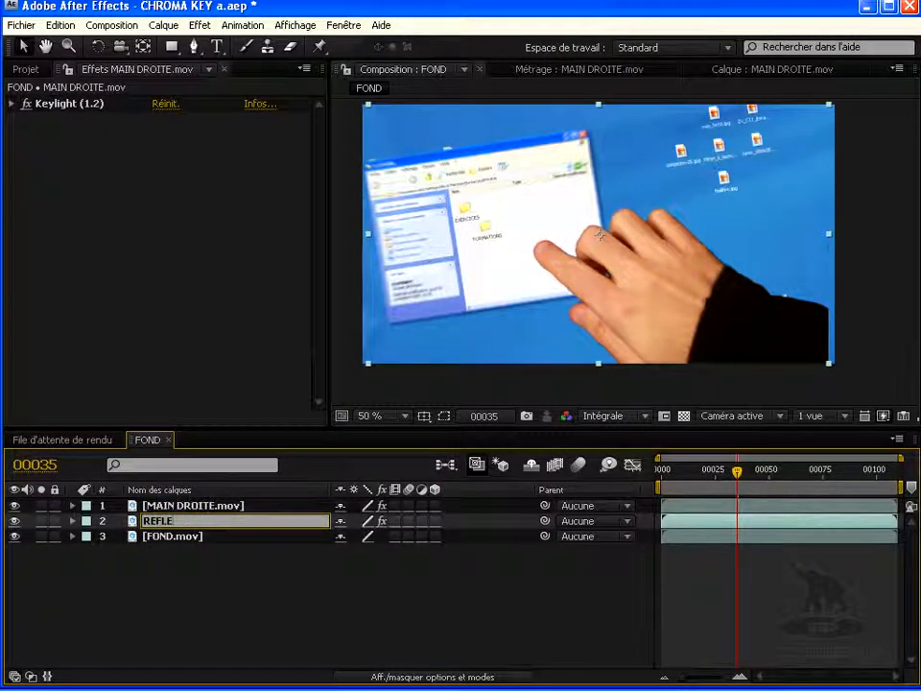
text(T)
key(Return)
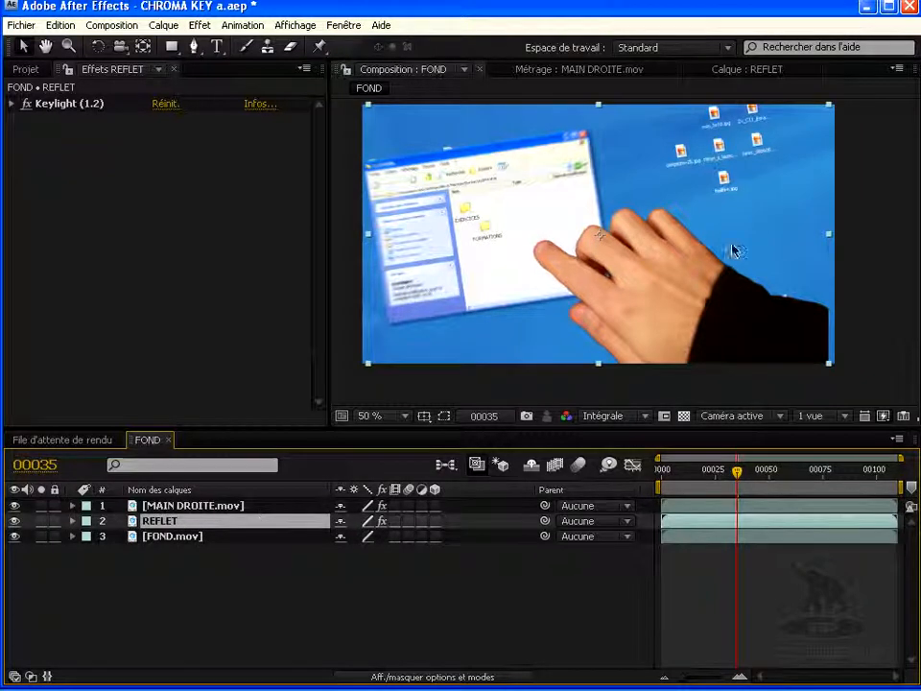
- Nudge the REFLET layer slightly down and to the left so it shows just beyond the original hand
key(shift+Down)
key(shift+Left)
key(Up)
key(Right)
key(Right)
key(Up)
key(Up)
key(Right)
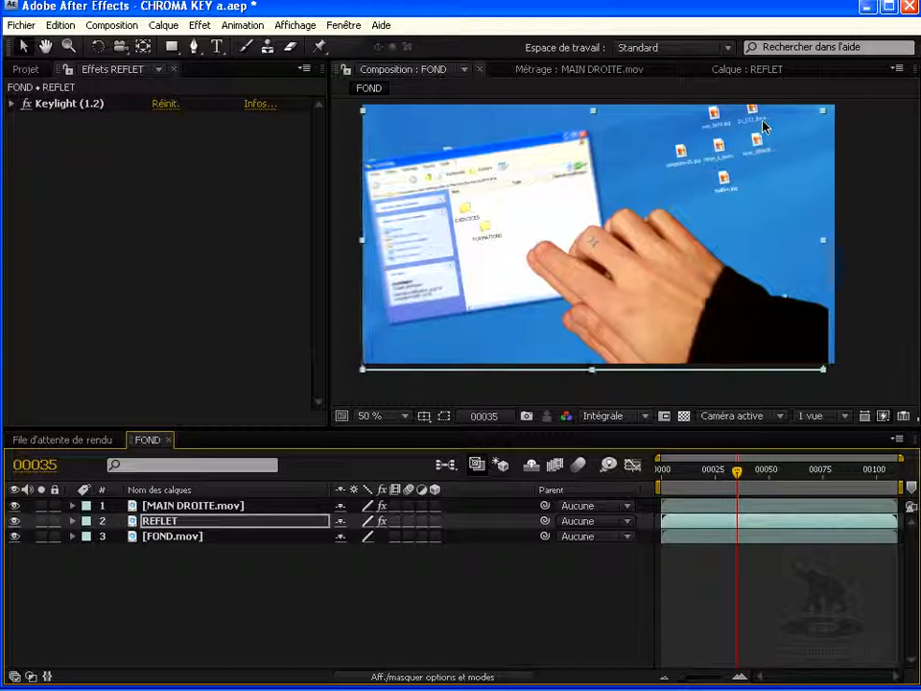
key(Right)
key(Right)
key(Right)
key(Right)
key(Up)
key(Right)
key(Up)
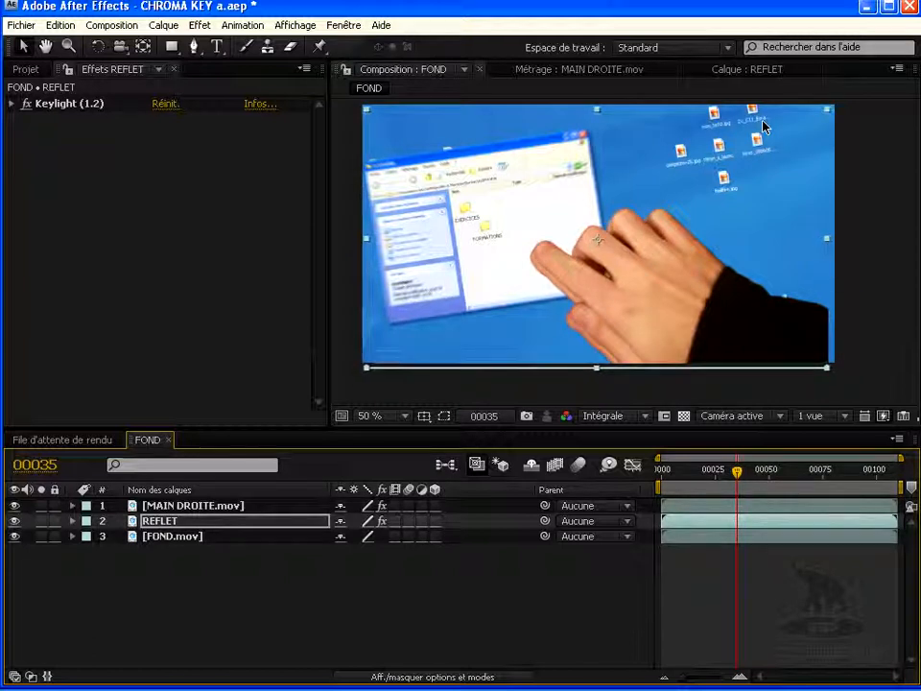
- Show the Modes column in the timeline and set the REFLET layer's blending mode to Incrustation
click(167, 624)
click(165, 523)
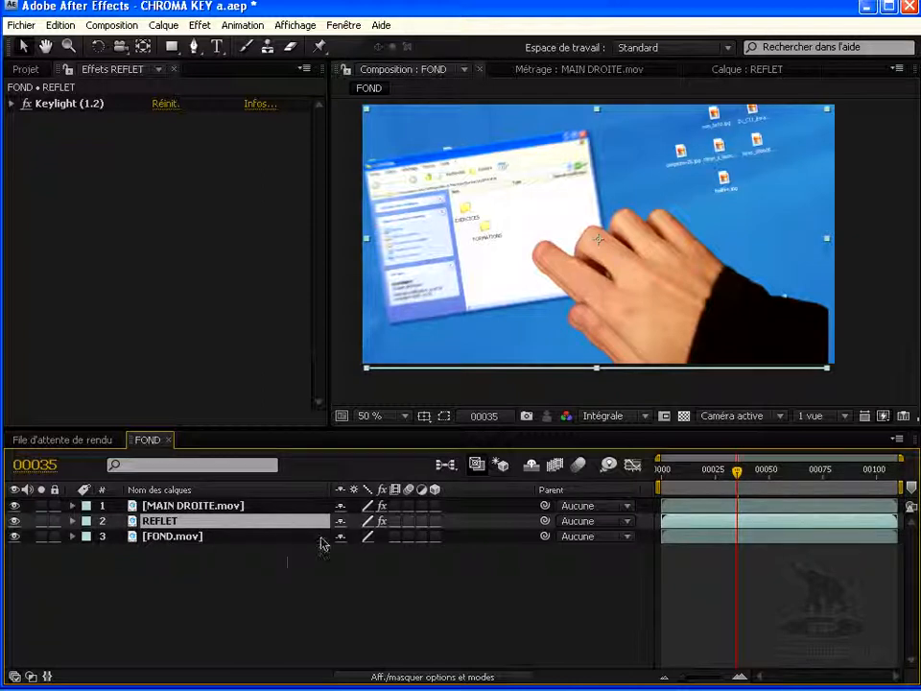
right_click(315, 491)
mouse_move(363, 536)
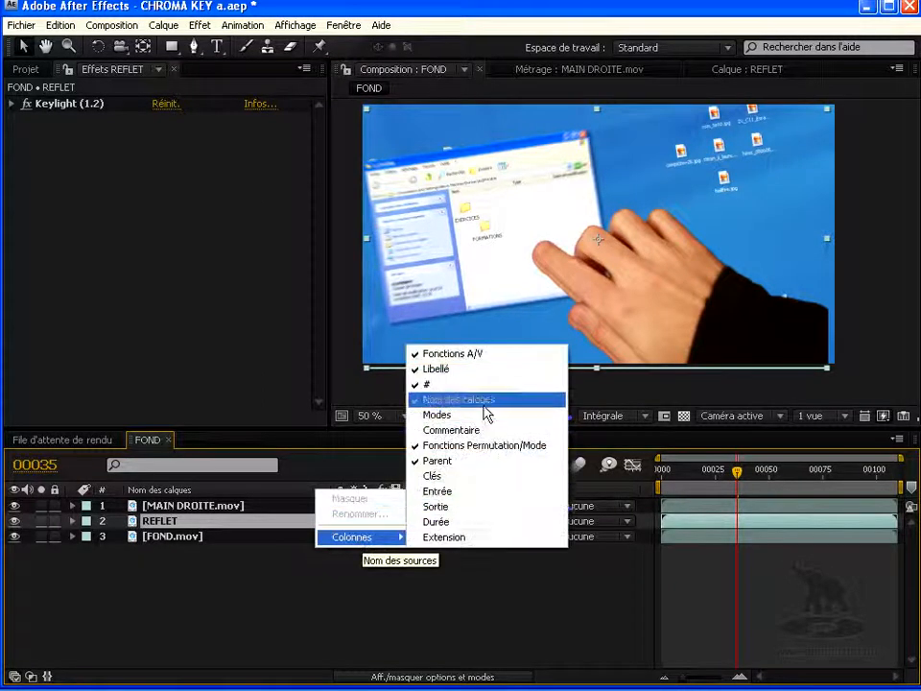
click(457, 416)
click(360, 521)
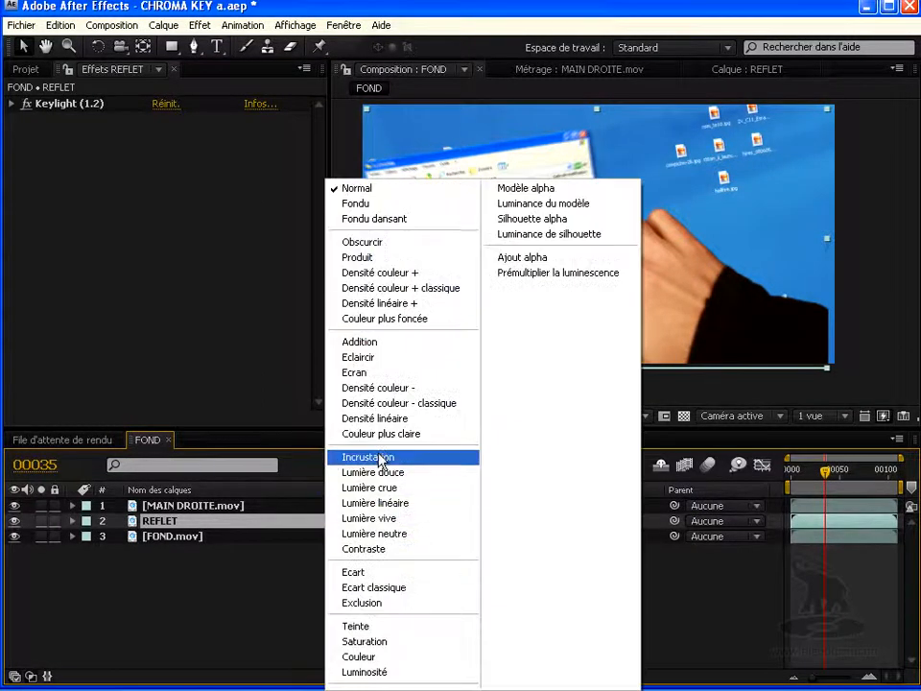
click(380, 457)
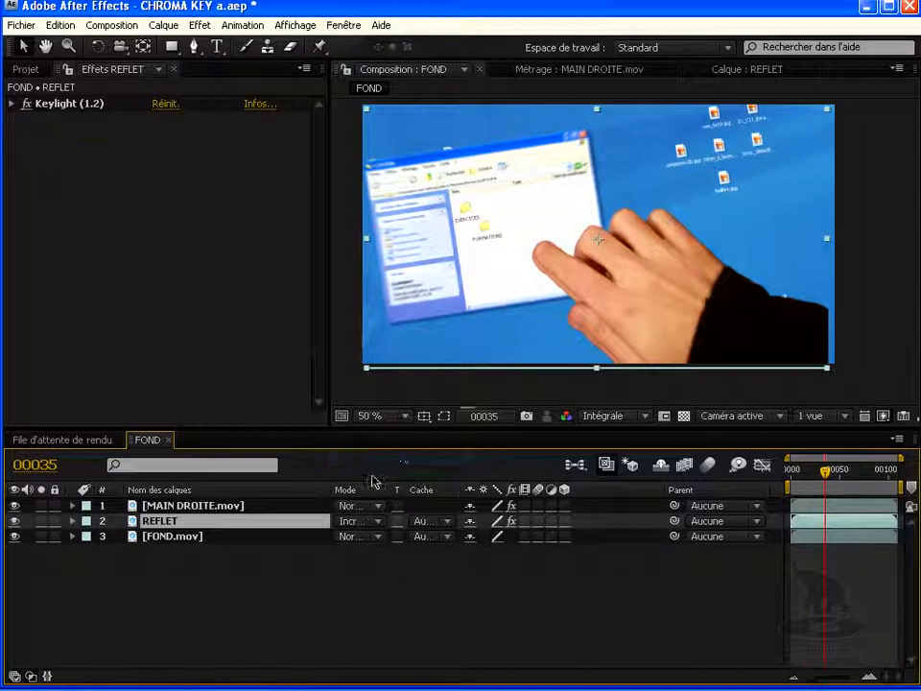
- Apply the Flou accéléré effect to the REFLET layer and set its intensity to 2,8
right_click(168, 529)
mouse_move(192, 403)
mouse_move(451, 465)
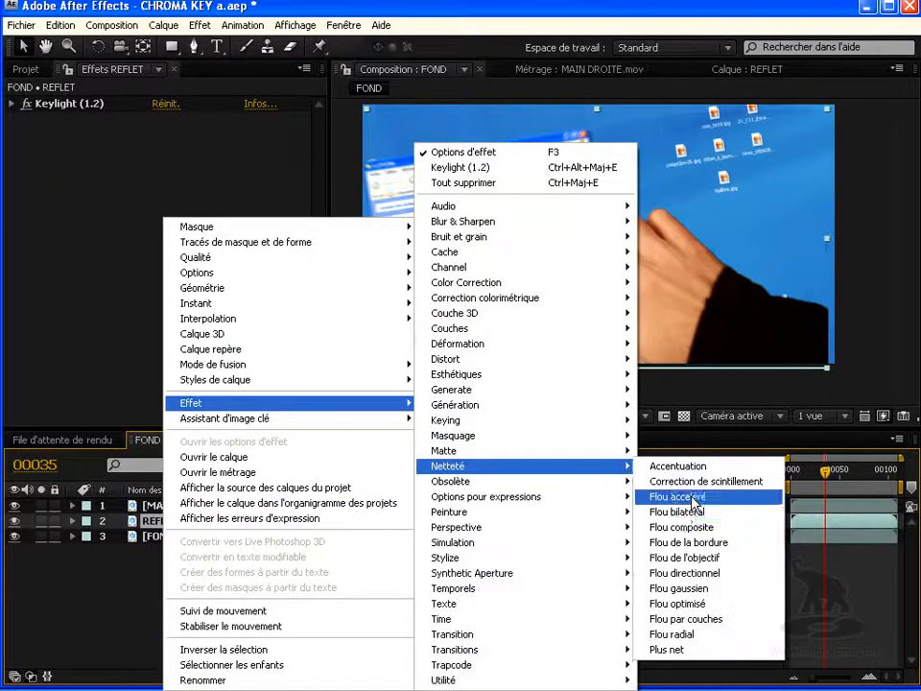
click(689, 497)
click(161, 150)
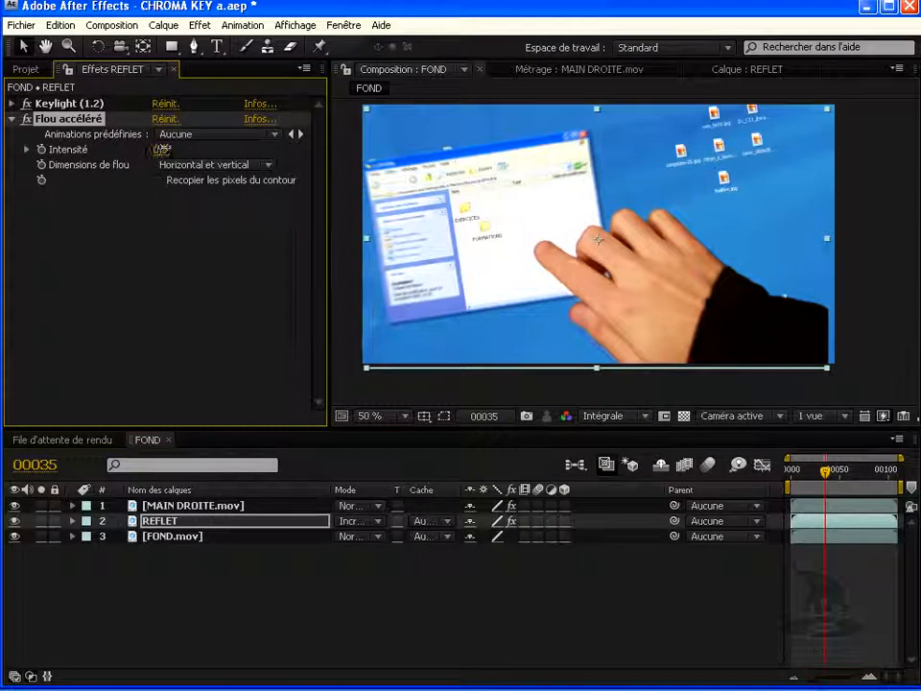
drag(182, 148, 200, 157)
click(221, 627)
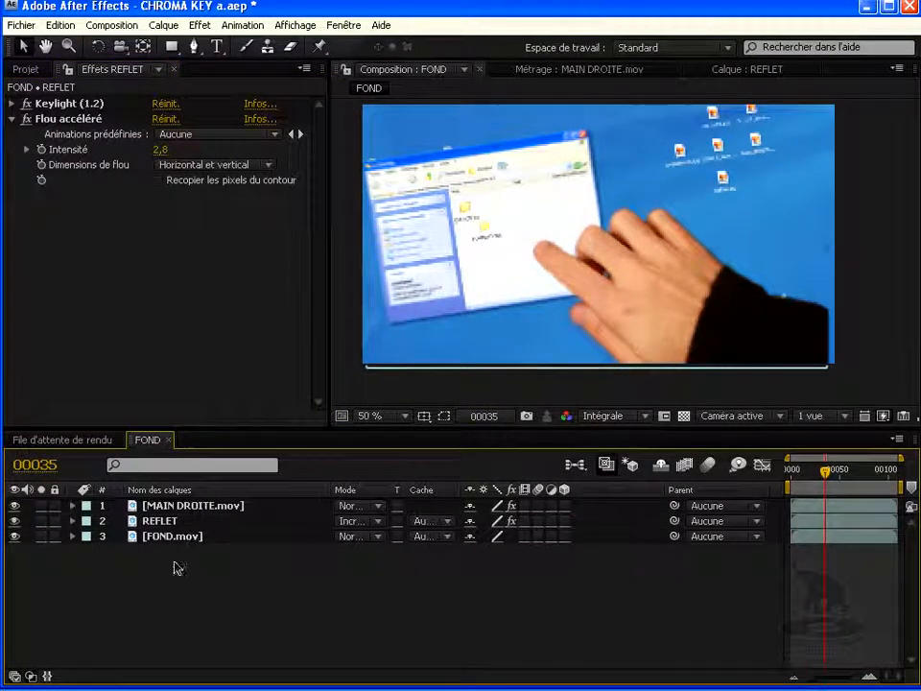
- Move the current time to frame 24 and set the REFLET layer's Flou accéléré intensity to 10
click(807, 471)
key(space)
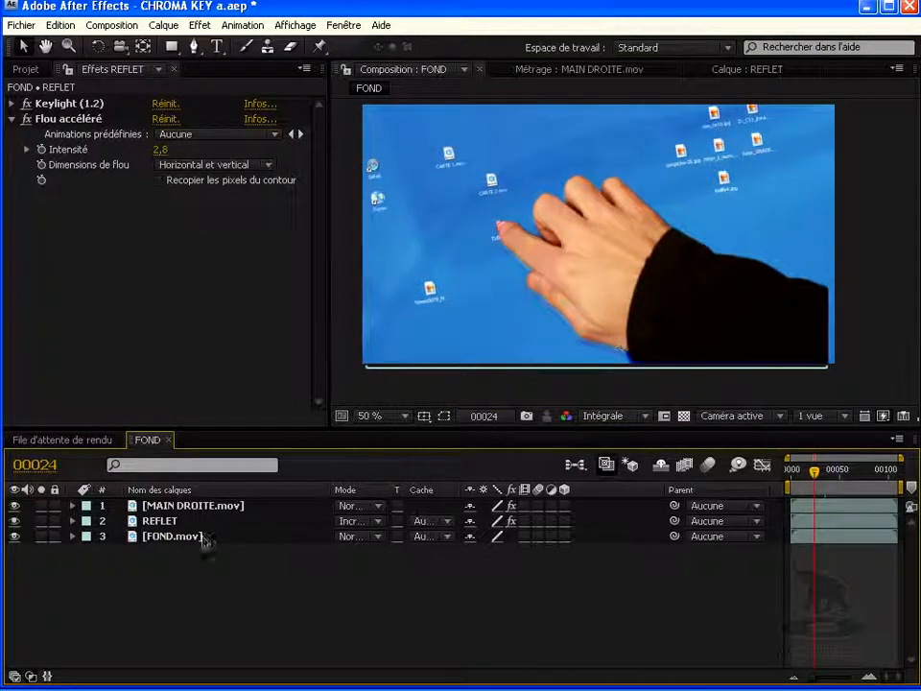
click(173, 522)
click(161, 149)
text(10)
key(Return)
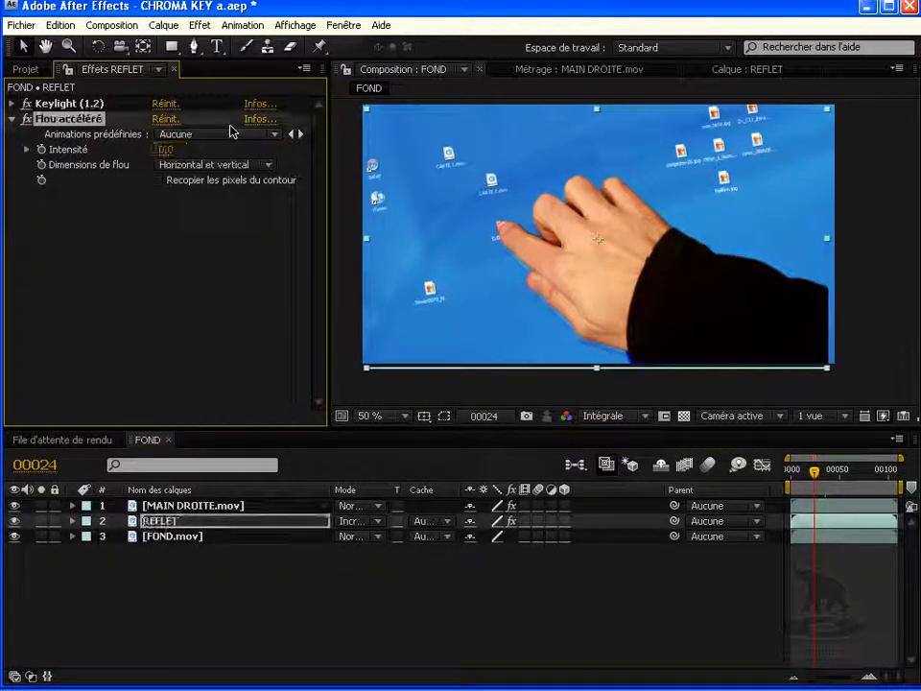
click(300, 597)
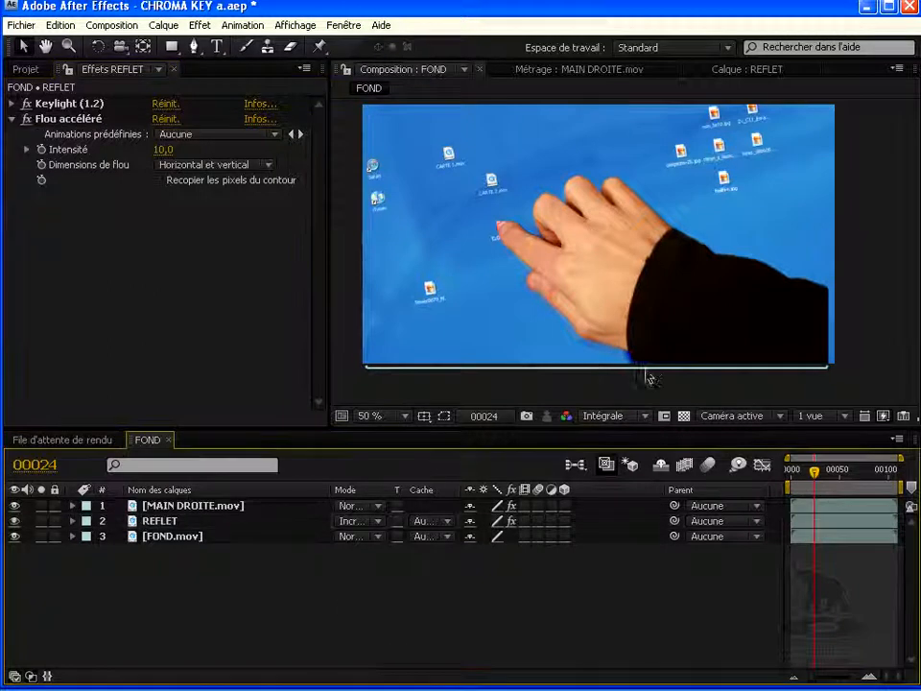
- Try an opacity of 70 % on the MAIN DROITE.mov layer and restore it to 100 %
click(168, 504)
key(t)
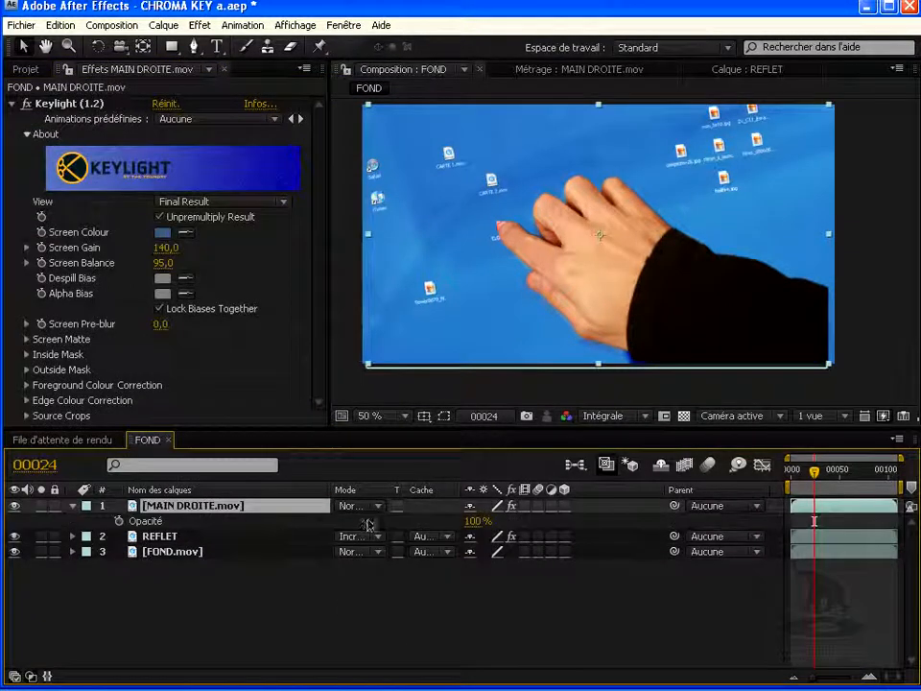
click(477, 521)
text(70)
key(Return)
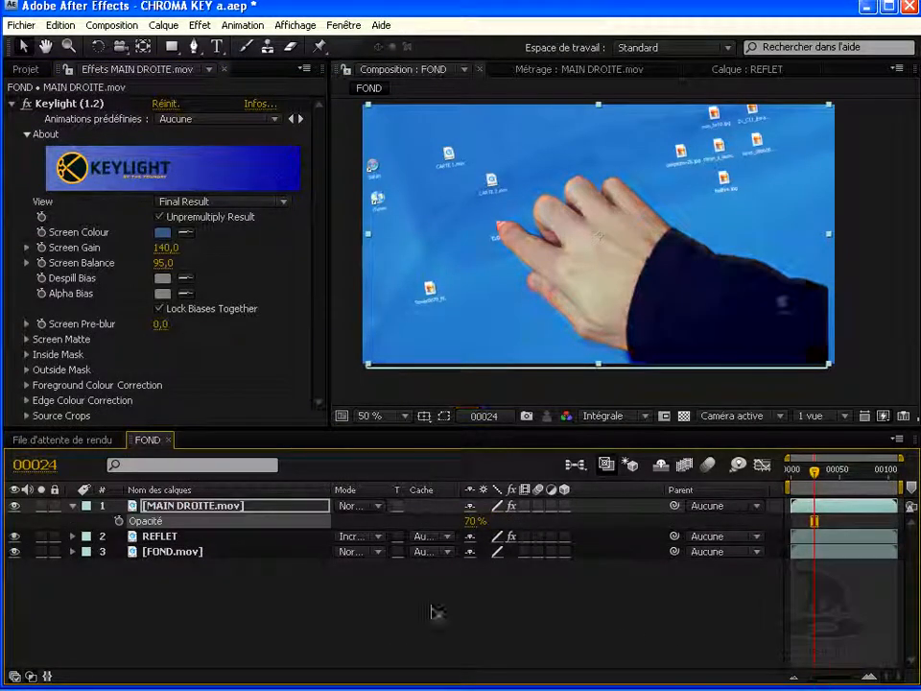
click(474, 520)
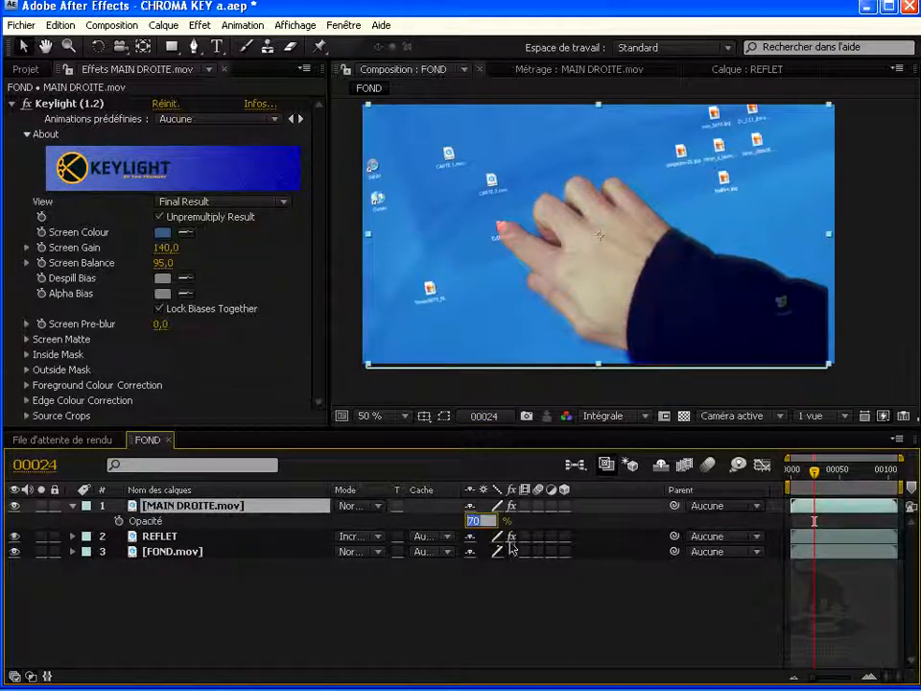
text(100)
key(Return)
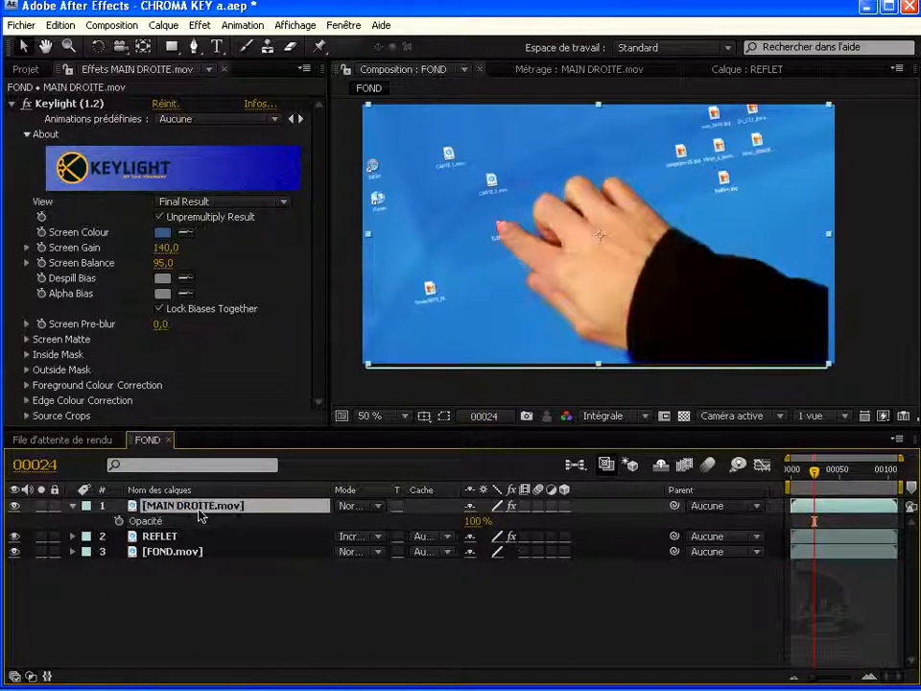
- Lower the REFLET layer's opacity to 70 %, readjusting it to 85 % while checking playback of the composite
click(174, 538)
key(t)
click(478, 552)
text(70)
key(Return)
click(697, 635)
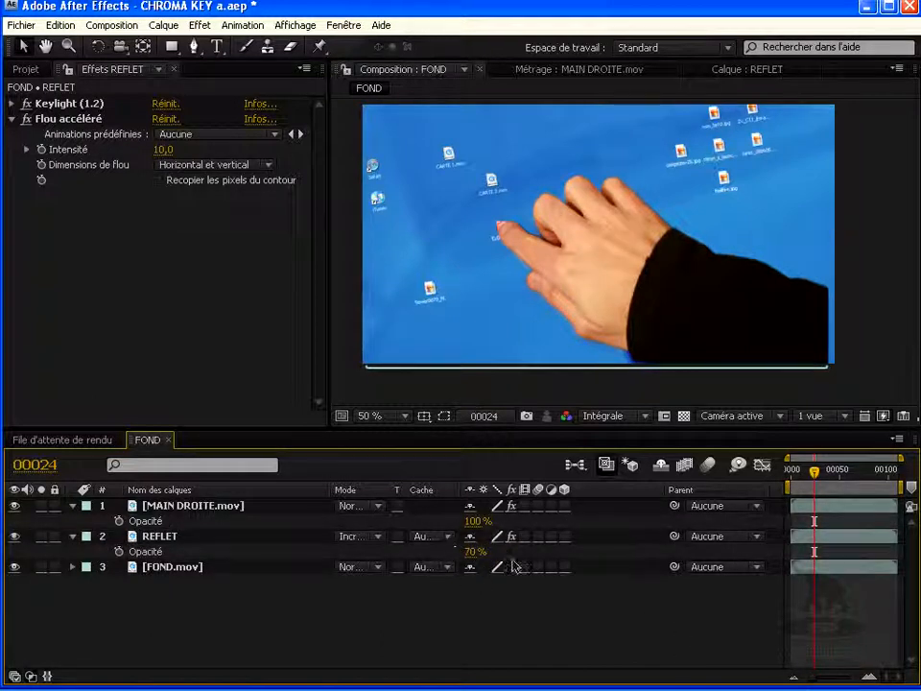
click(473, 552)
text(85)
key(Return)
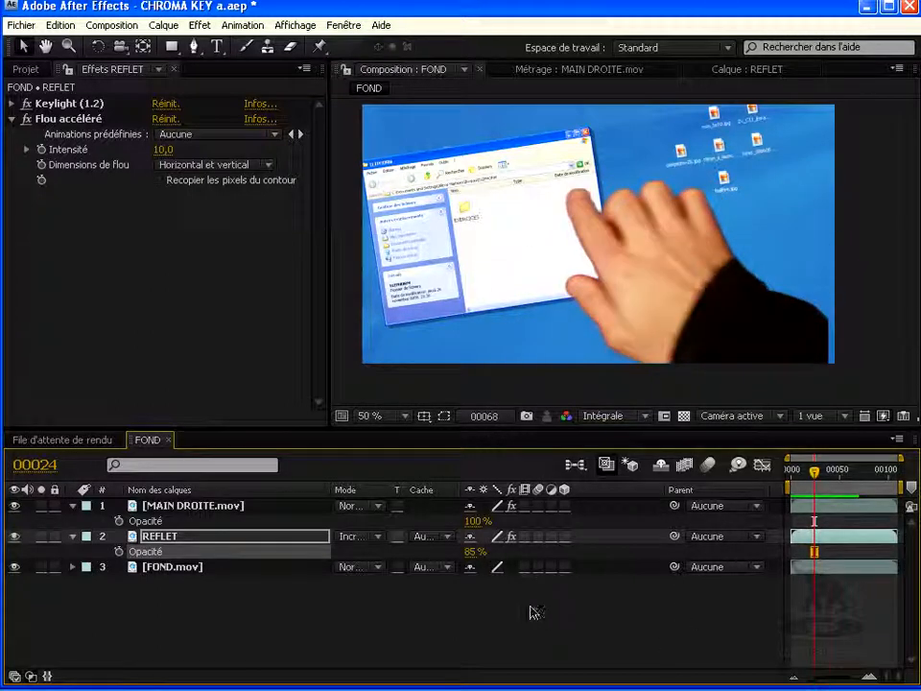
key(space)
click(142, 282)
right_click(113, 239)
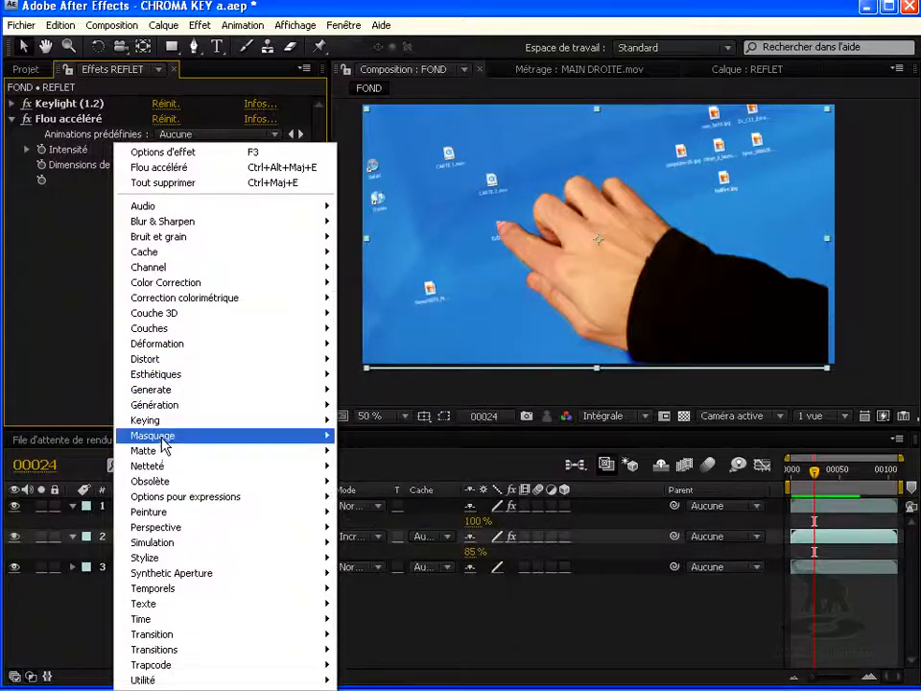
mouse_move(143, 436)
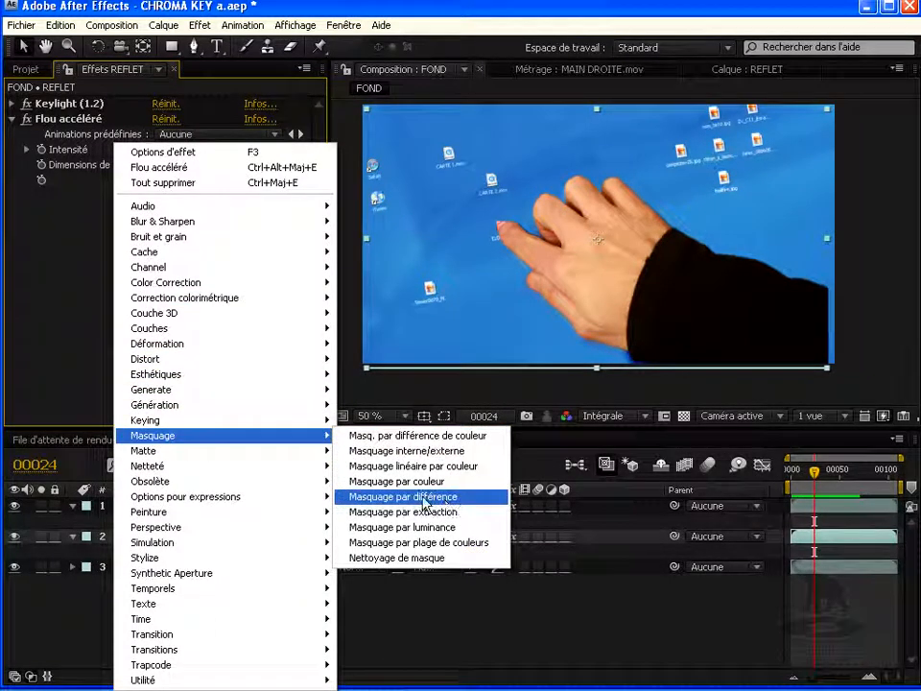
click(857, 339)
- Move the current time to frame 35 and create an adjustment layer (Calque d'effets) above the other layers
mouse_move(841, 473)
mouse_down()
mouse_move(813, 474)
mouse_move(855, 477)
mouse_move(819, 477)
mouse_move(835, 486)
mouse_move(826, 483)
mouse_up()
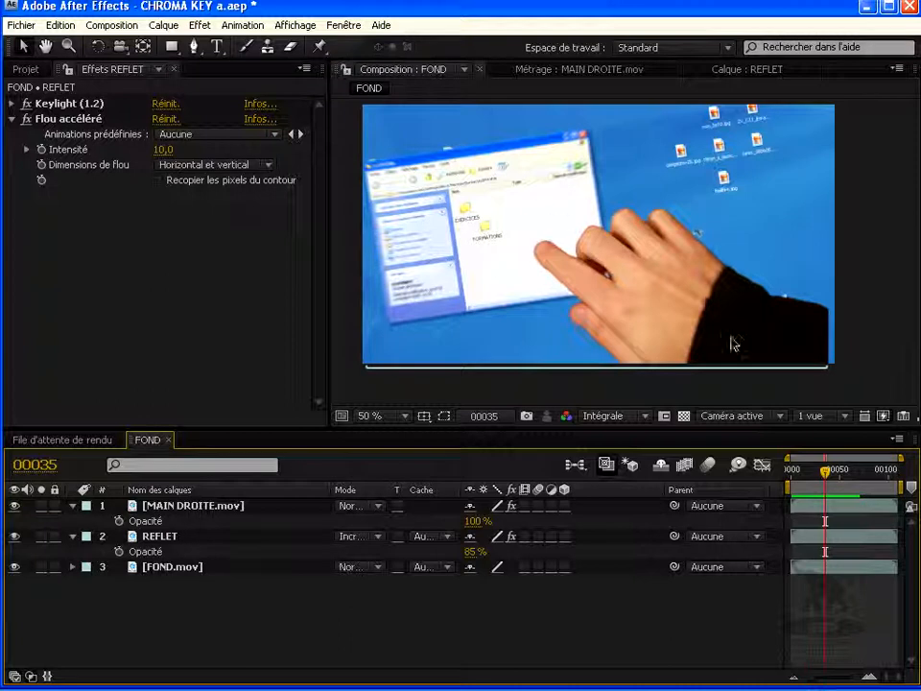
right_click(182, 603)
mouse_move(294, 466)
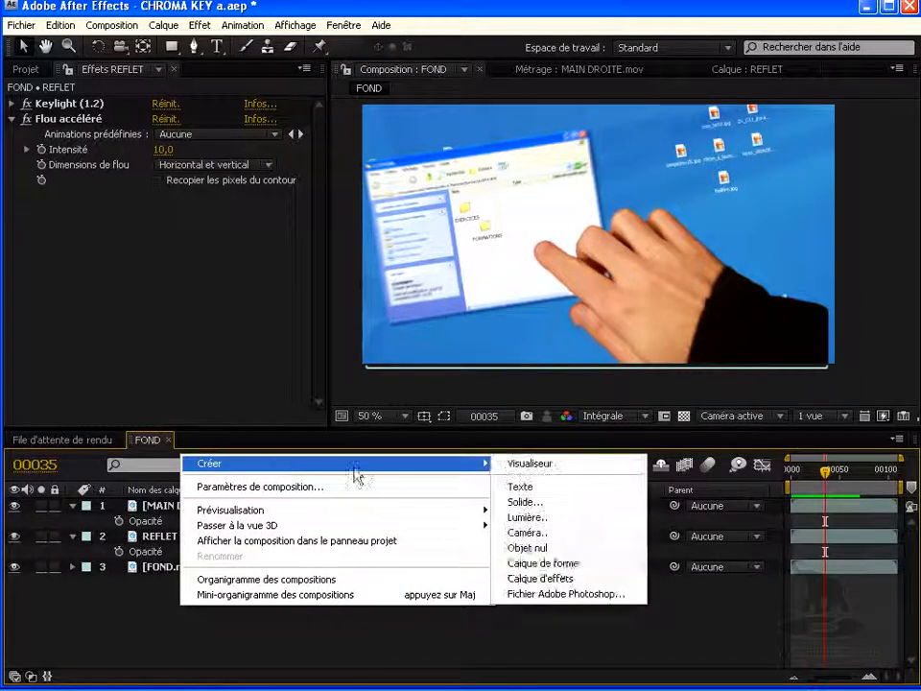
click(559, 580)
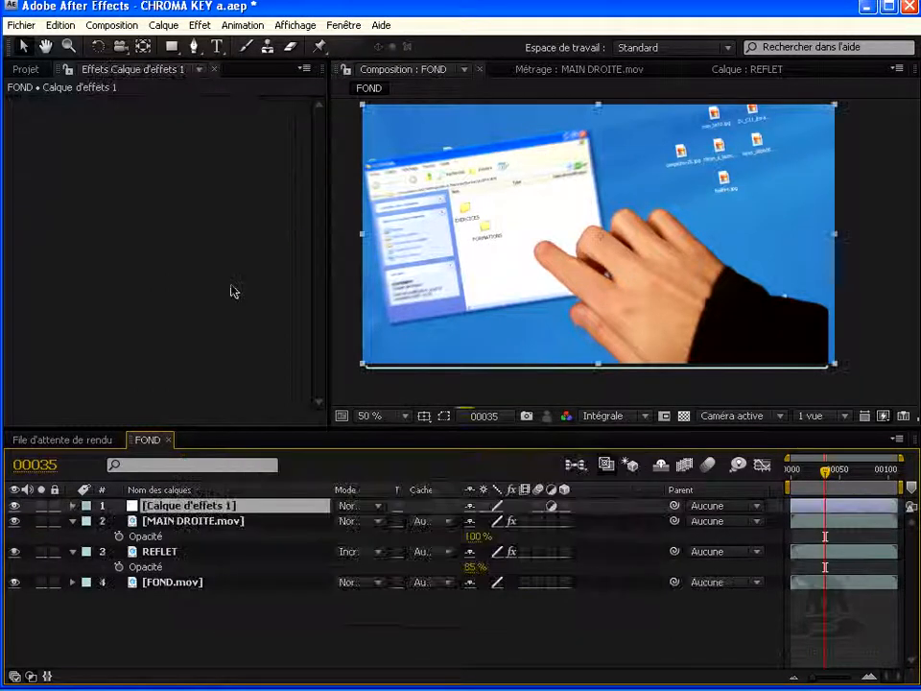
- Apply Filtre Photo to the adjustment layer, using Filtre refroidissant (80) at 45 % density
right_click(146, 205)
mouse_move(196, 299)
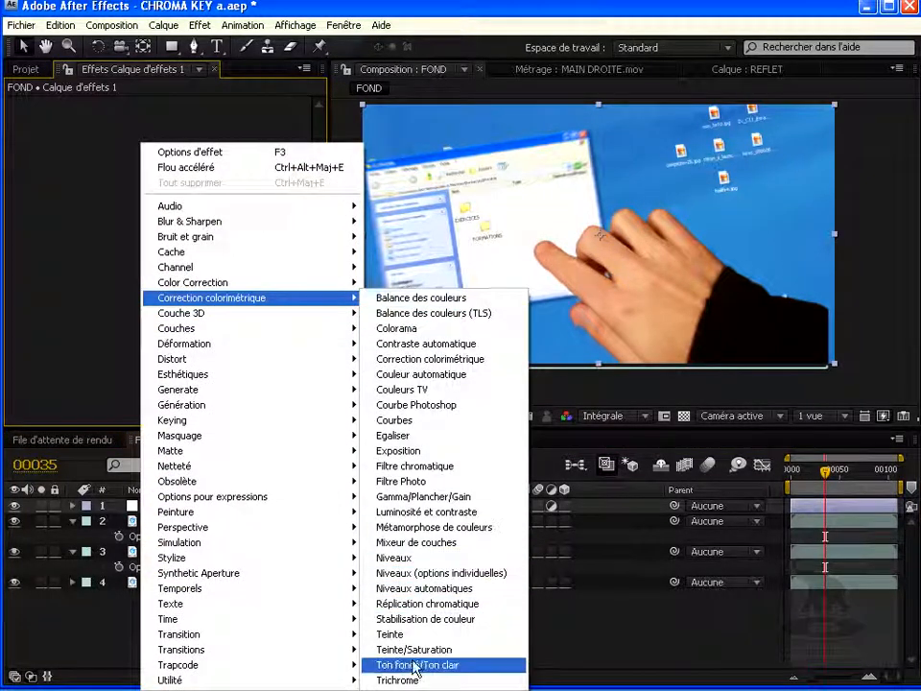
click(422, 481)
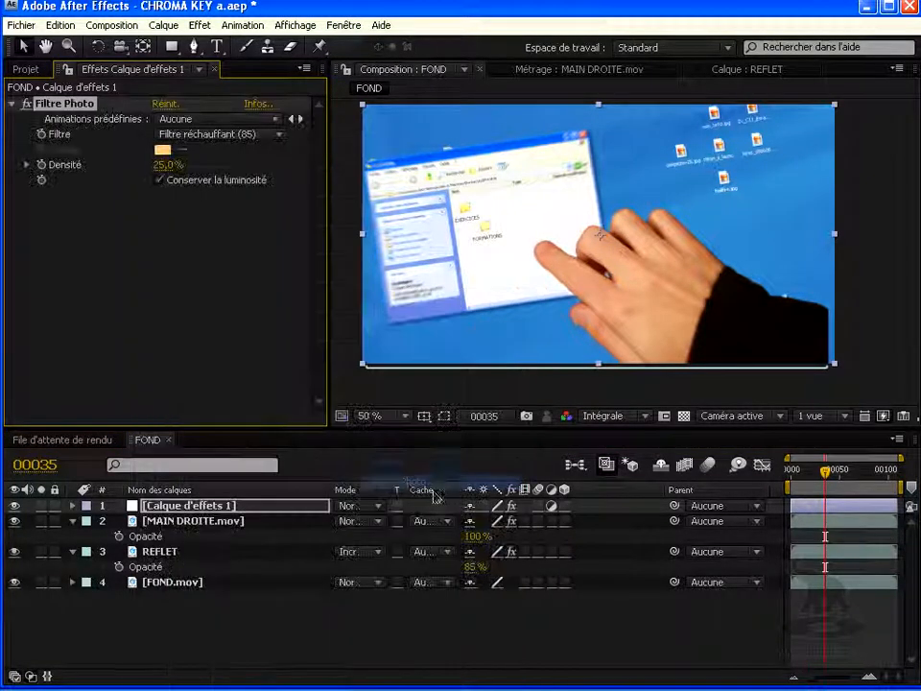
click(221, 134)
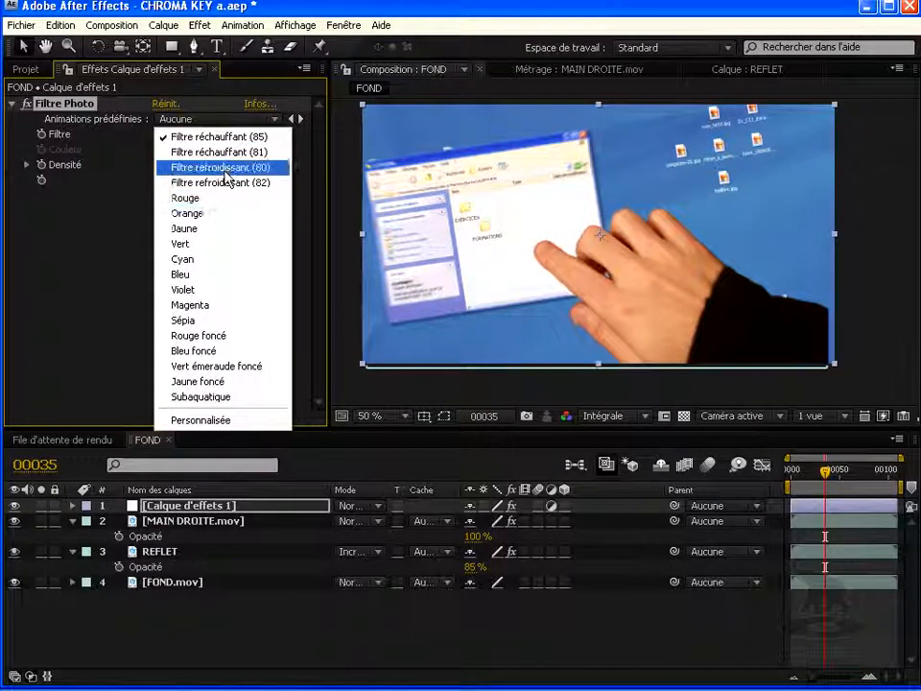
click(226, 171)
mouse_move(176, 165)
mouse_down()
mouse_move(214, 167)
mouse_move(189, 165)
mouse_up()
click(313, 640)
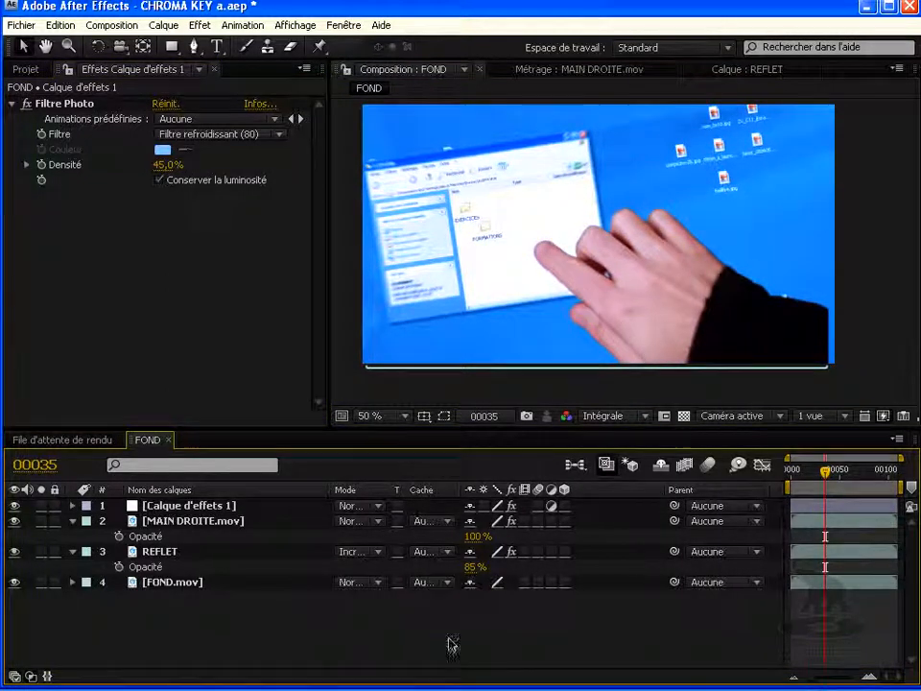
- Move the current time to frame 28 and apply the Teinte/Saturation effect to the MAIN DROITE.mov layer
drag(835, 472, 828, 478)
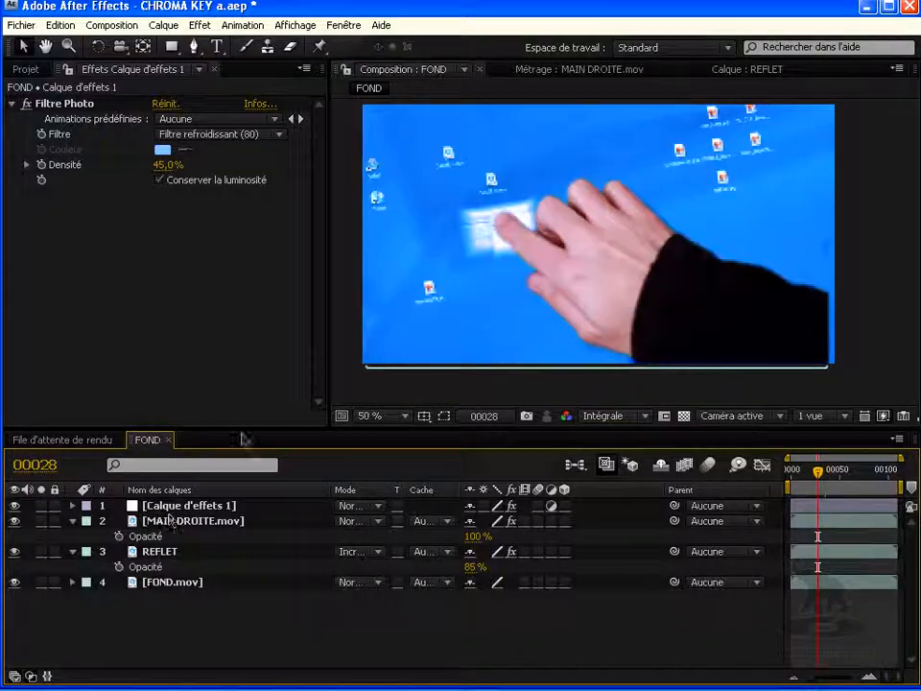
click(184, 520)
right_click(182, 520)
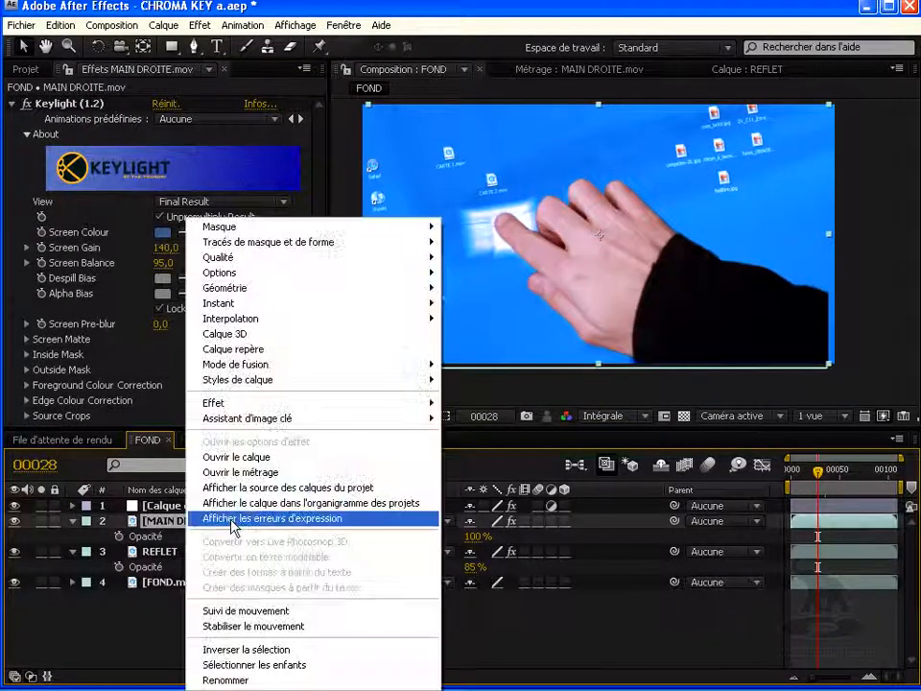
mouse_move(231, 403)
mouse_move(527, 300)
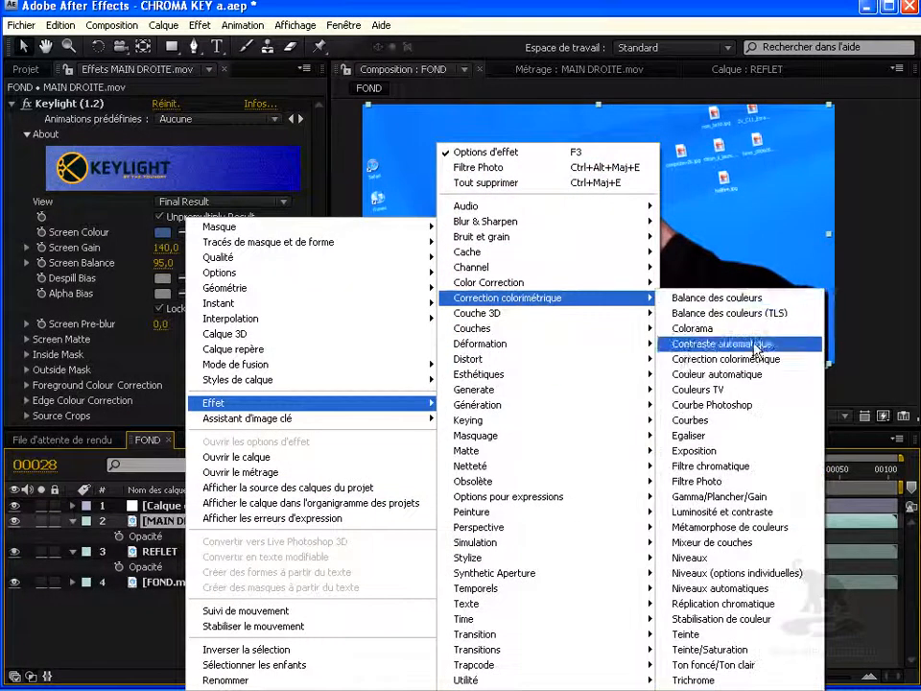
click(708, 650)
- Set the global hue of the MAIN DROITE.mov layer's Teinte/Saturation effect to +7°
drag(182, 294, 195, 293)
drag(207, 291, 236, 292)
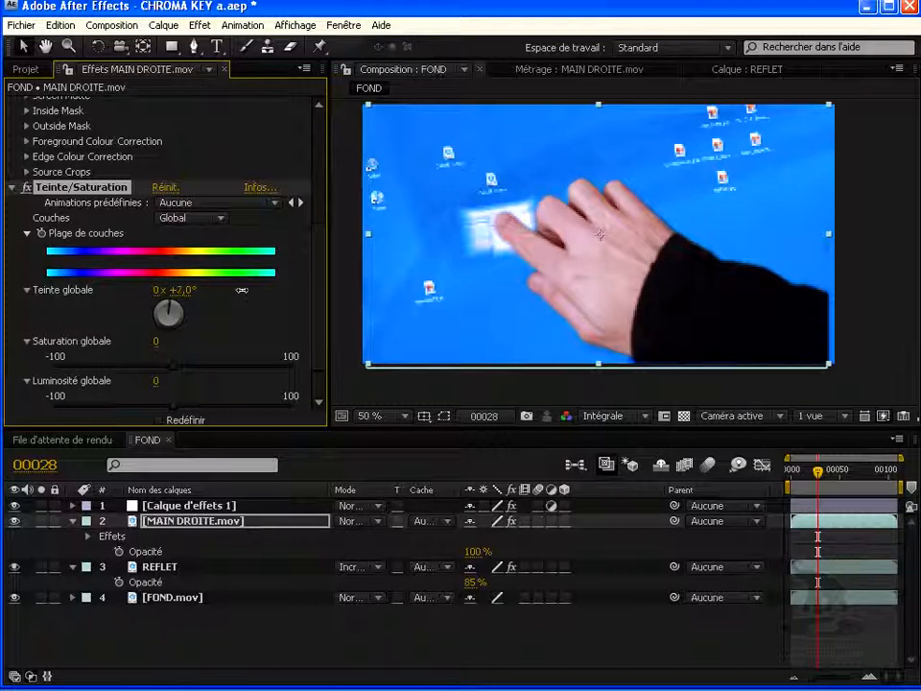
drag(306, 291, 332, 295)
drag(251, 289, 166, 277)
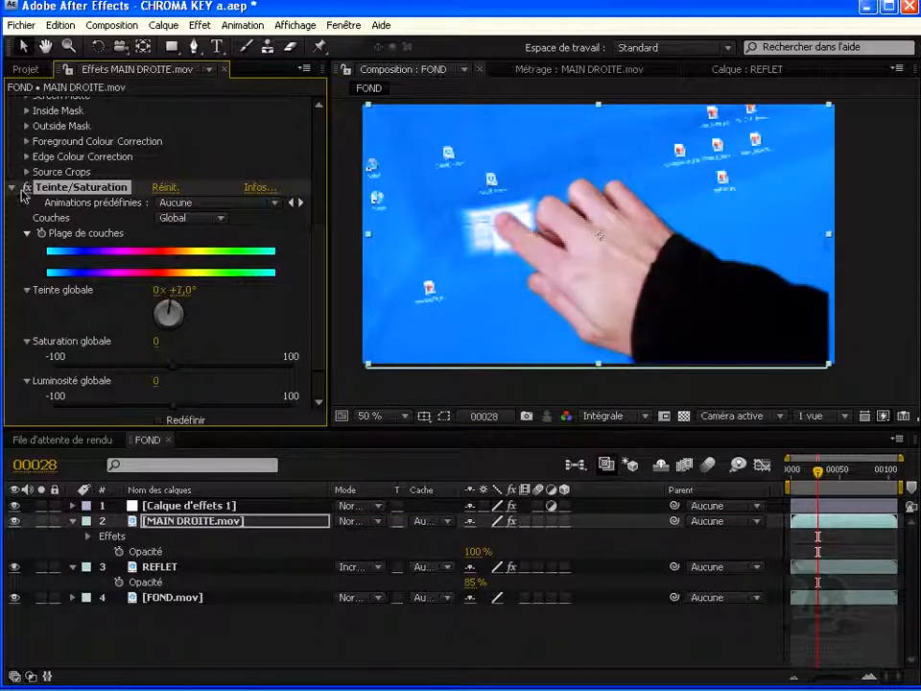
- Collapse both effects of the MAIN DROITE.mov layer and scrub the composite to frame 59 and back to frame 17
scroll(14, 144, up, 5)
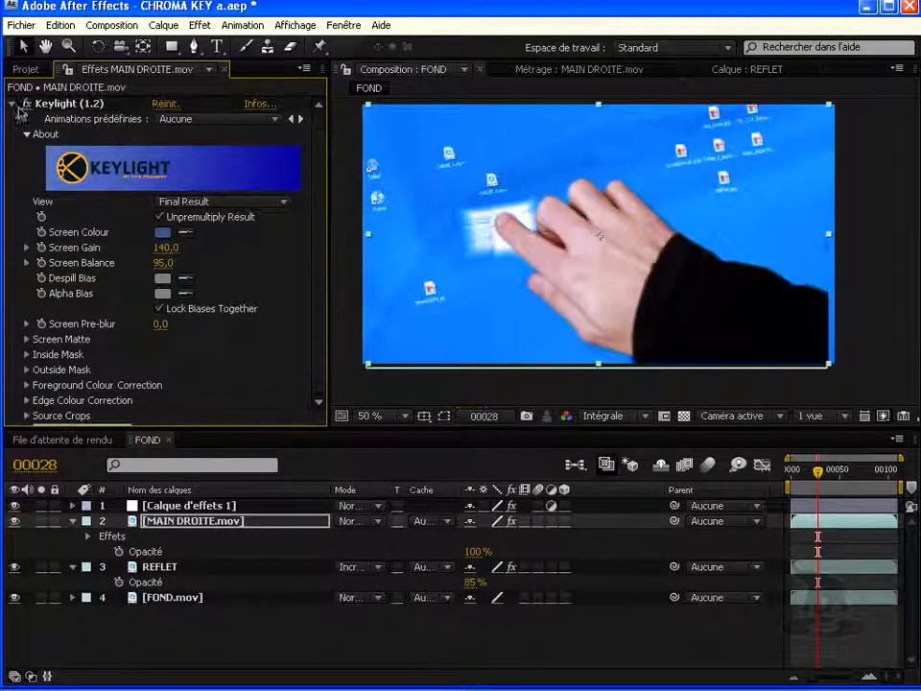
click(13, 104)
click(343, 646)
drag(819, 473, 850, 474)
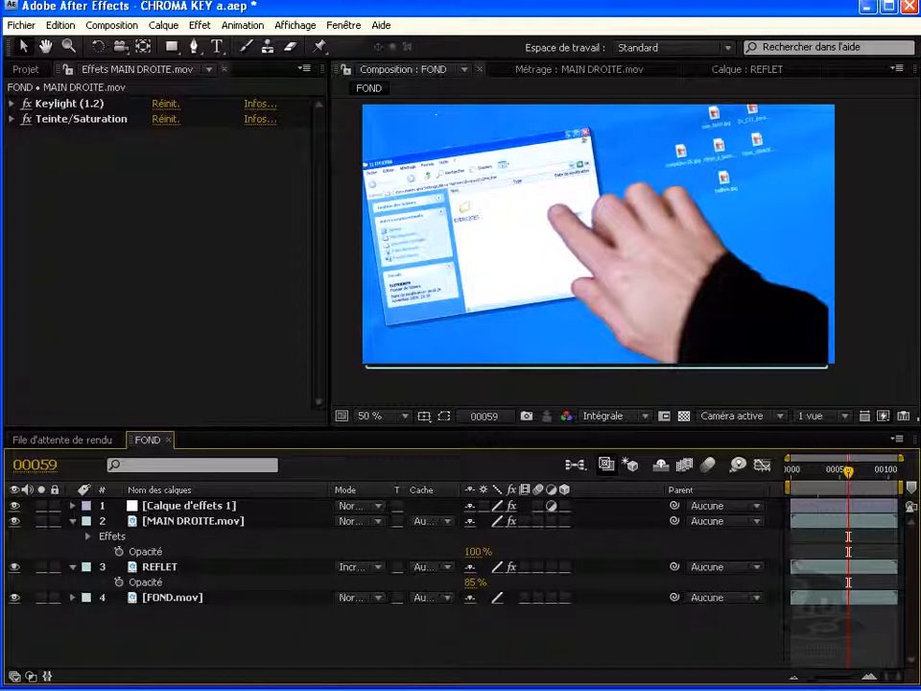
drag(848, 472, 807, 472)
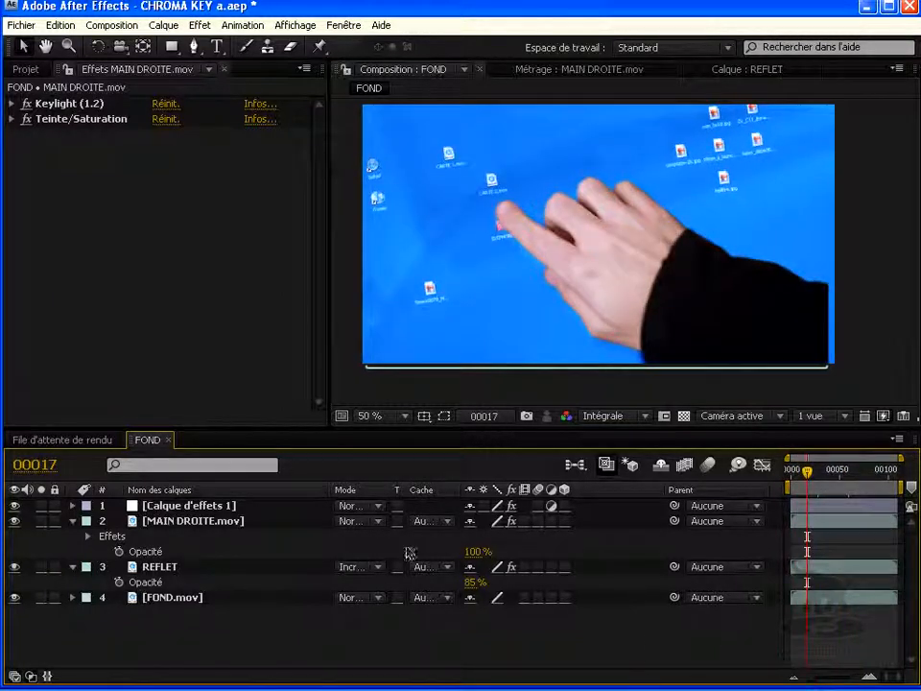